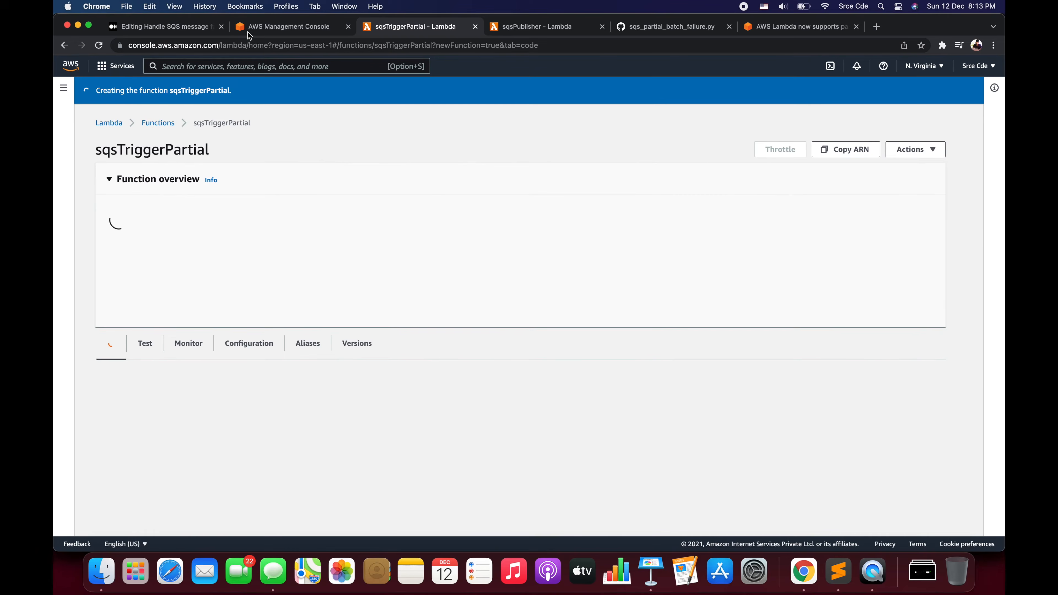
# - Review the batchItemFailures JSON response format, including its itemIdentifier entries, in the Medium draft on handling SQS messages
pyautogui.click(175, 30)
pyautogui.scroll(-20, 322, 223)
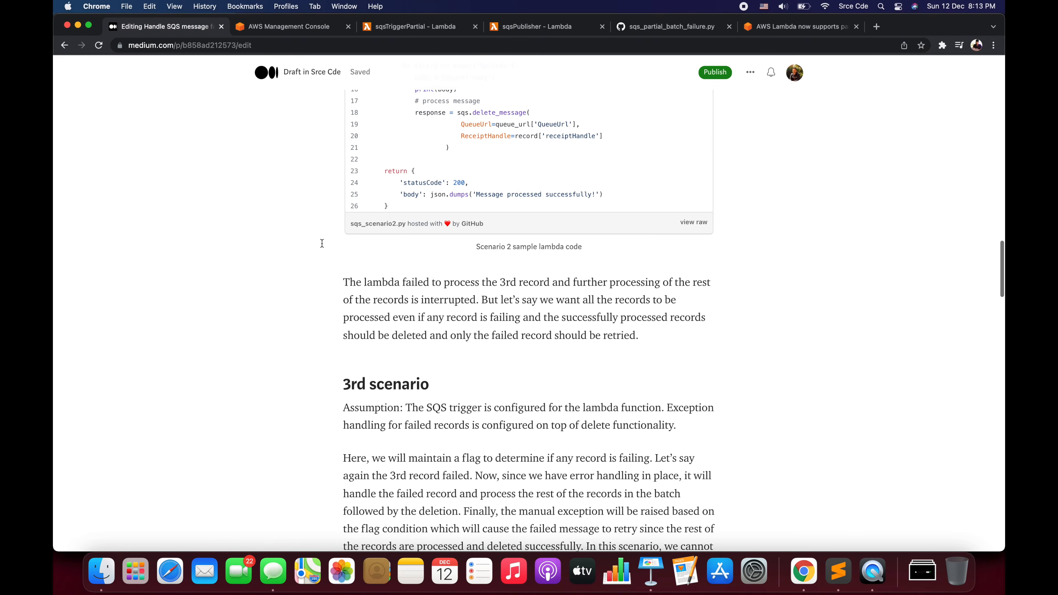
pyautogui.scroll(-20, 322, 243)
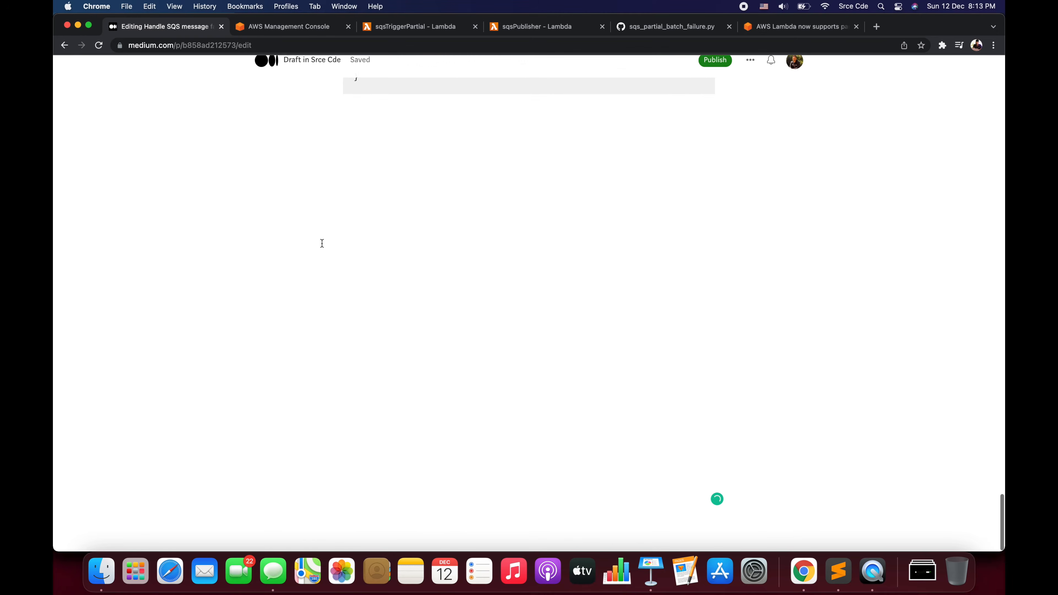
pyautogui.scroll(5, 322, 244)
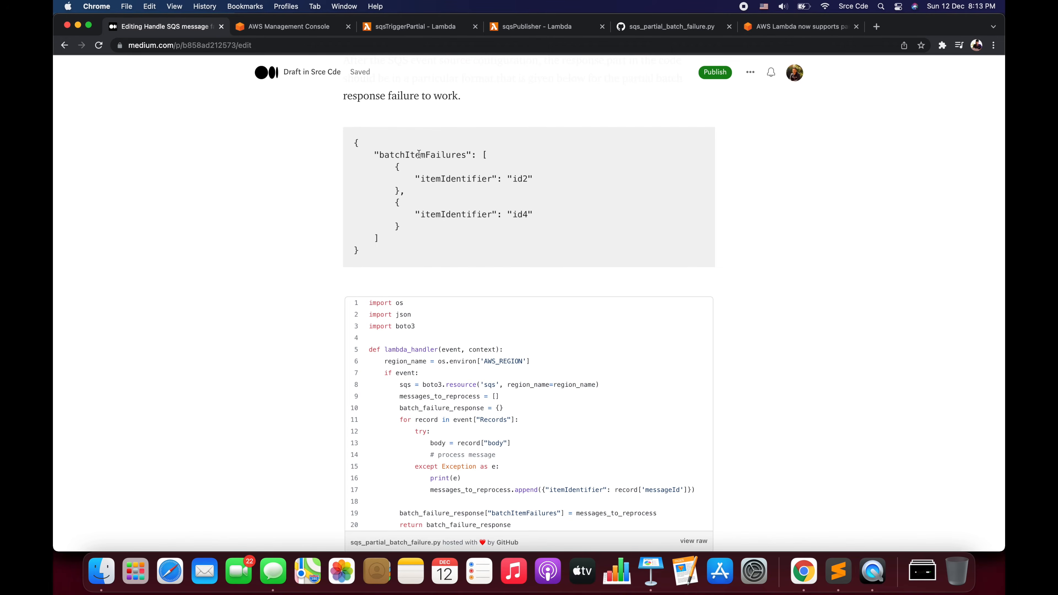
pyautogui.moveTo(351, 143); pyautogui.dragTo(401, 254)
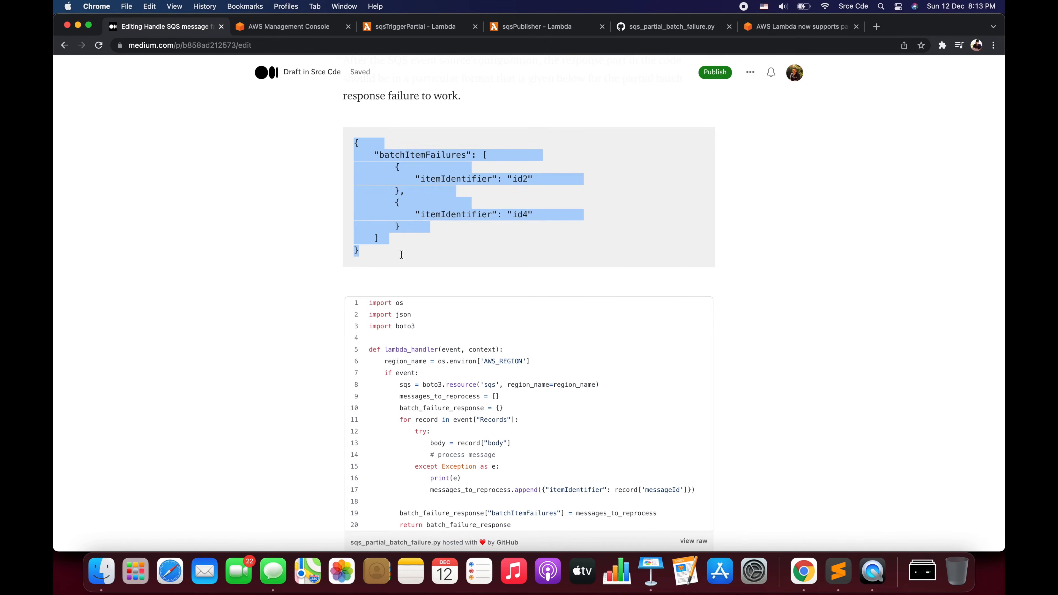
pyautogui.doubleClick(415, 160)
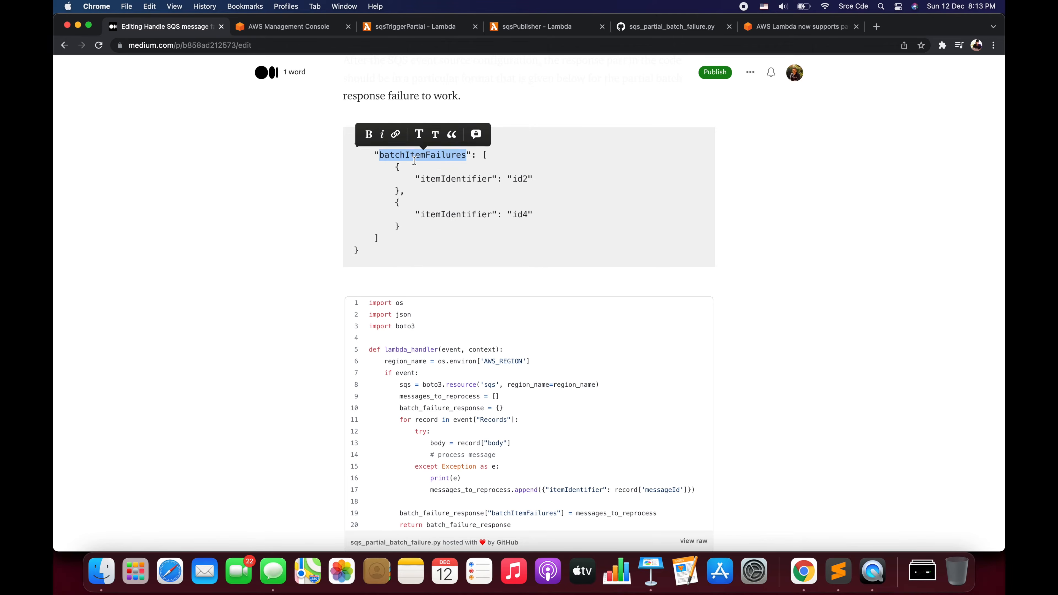
pyautogui.moveTo(396, 168); pyautogui.dragTo(399, 192)
pyautogui.doubleClick(457, 180)
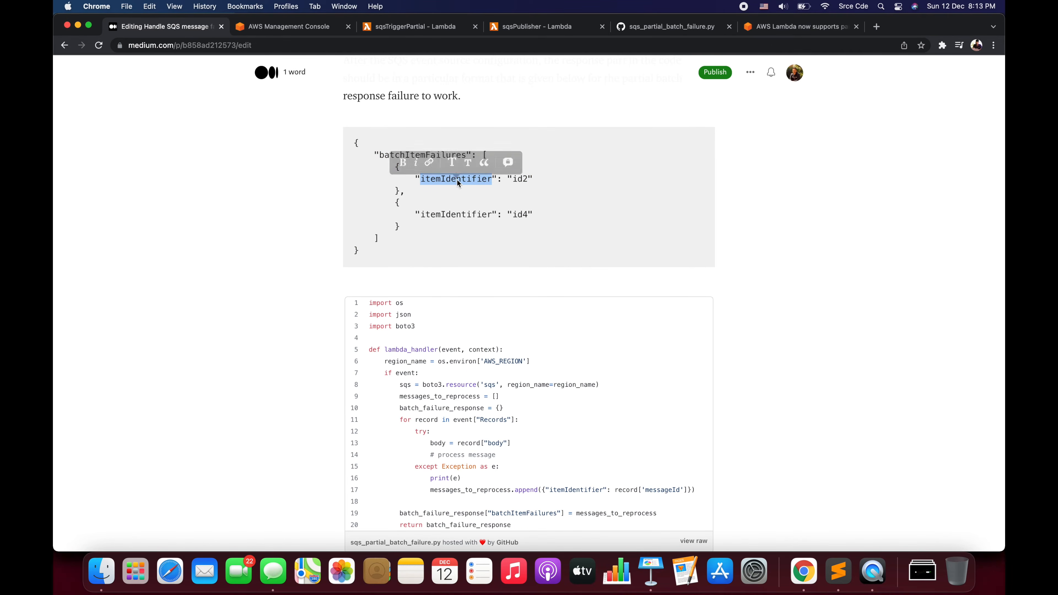
pyautogui.doubleClick(520, 182)
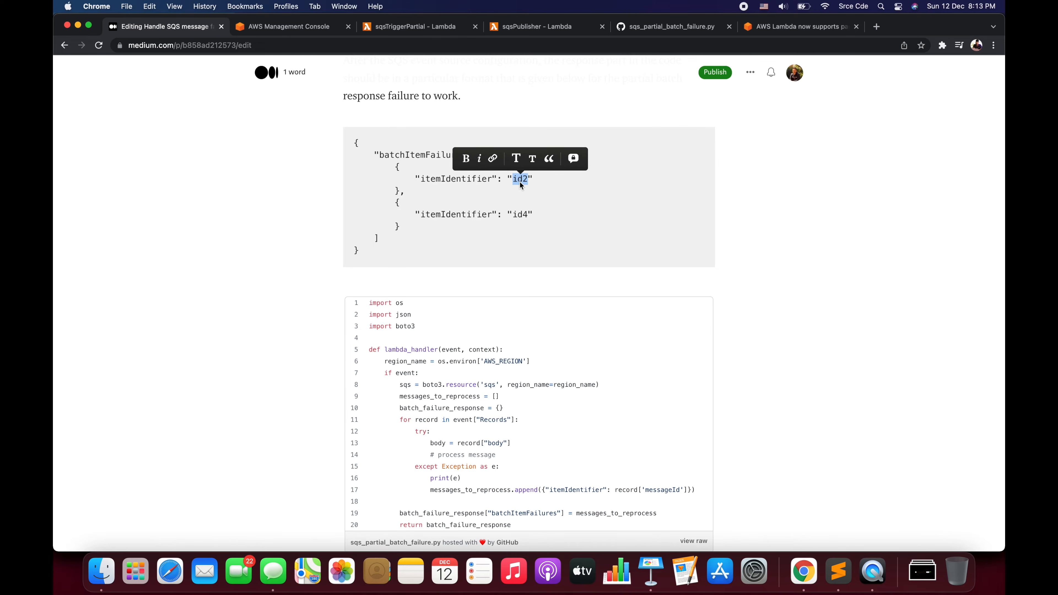
pyautogui.moveTo(384, 253); pyautogui.dragTo(348, 141)
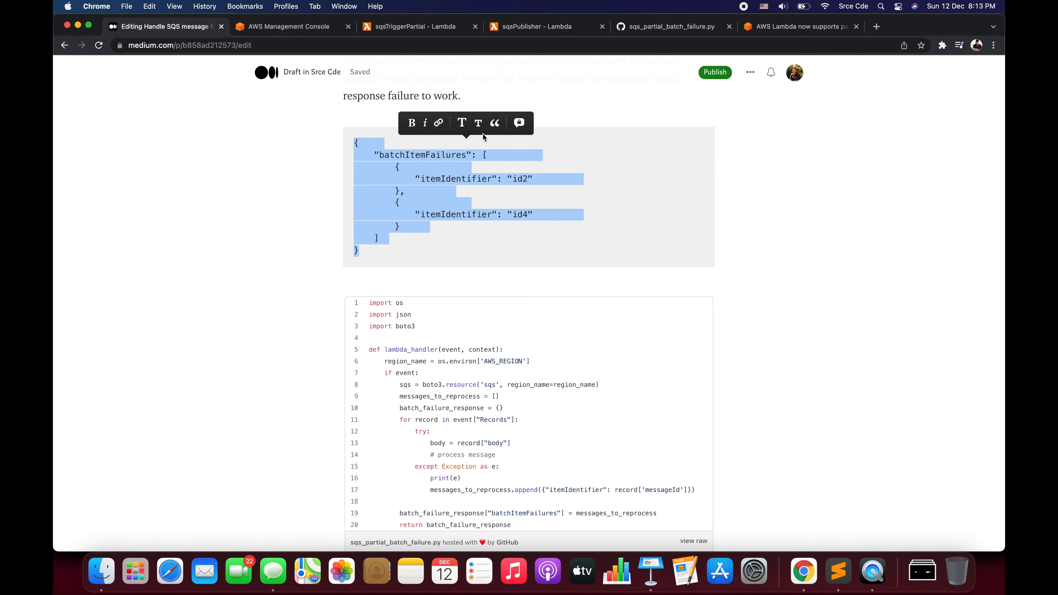
# - Return to the sqsTriggerPartial Lambda function and find the SQS service, opening its console in a separate tab
pyautogui.click(421, 29)
pyautogui.scroll(-2, 370, 243)
pyautogui.scroll(2, 420, 153)
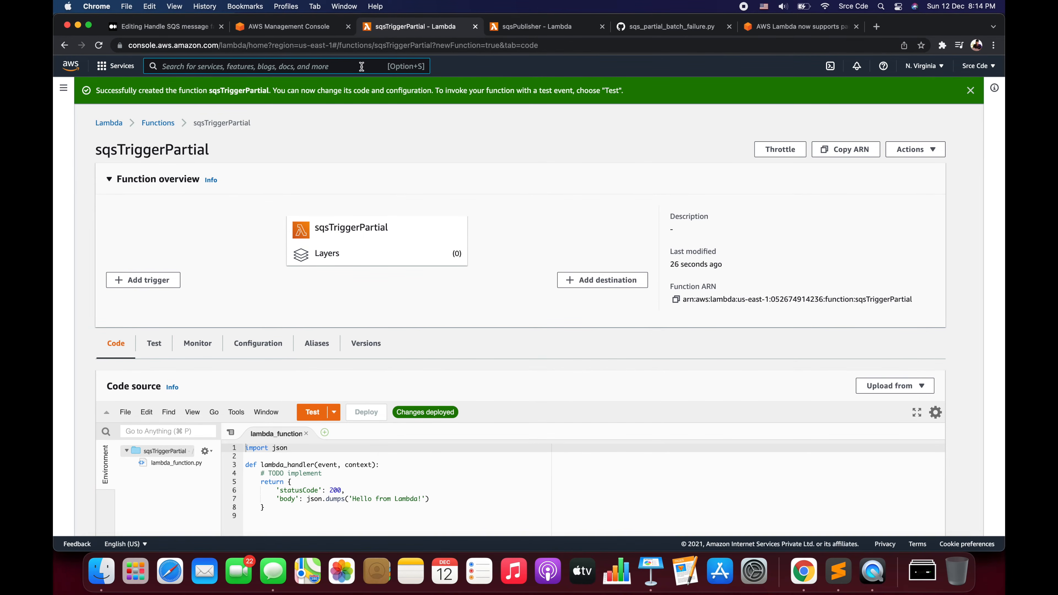
pyautogui.write('sqs')
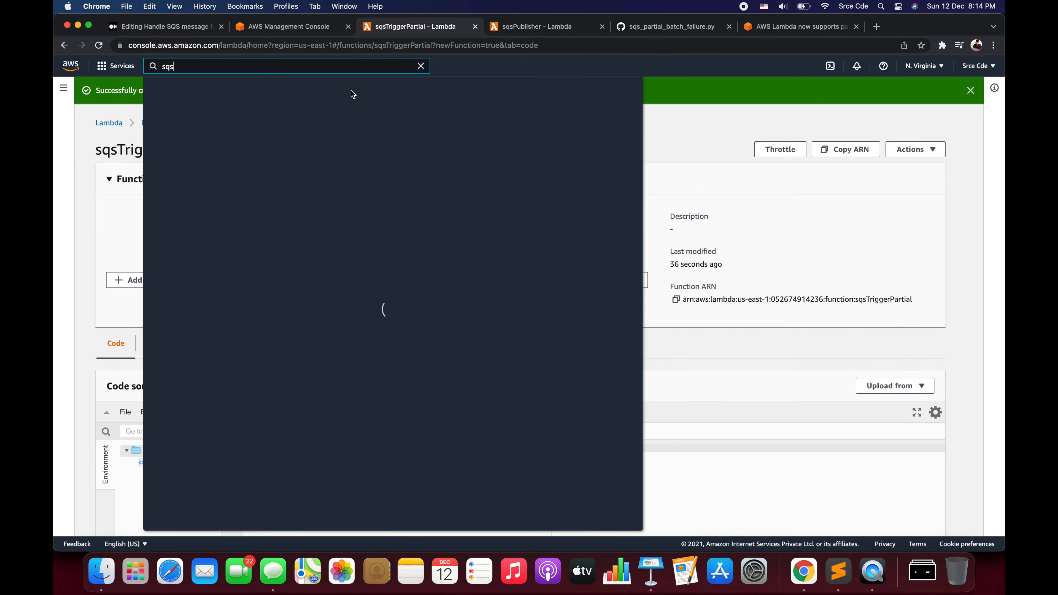
pyautogui.click(347, 151)
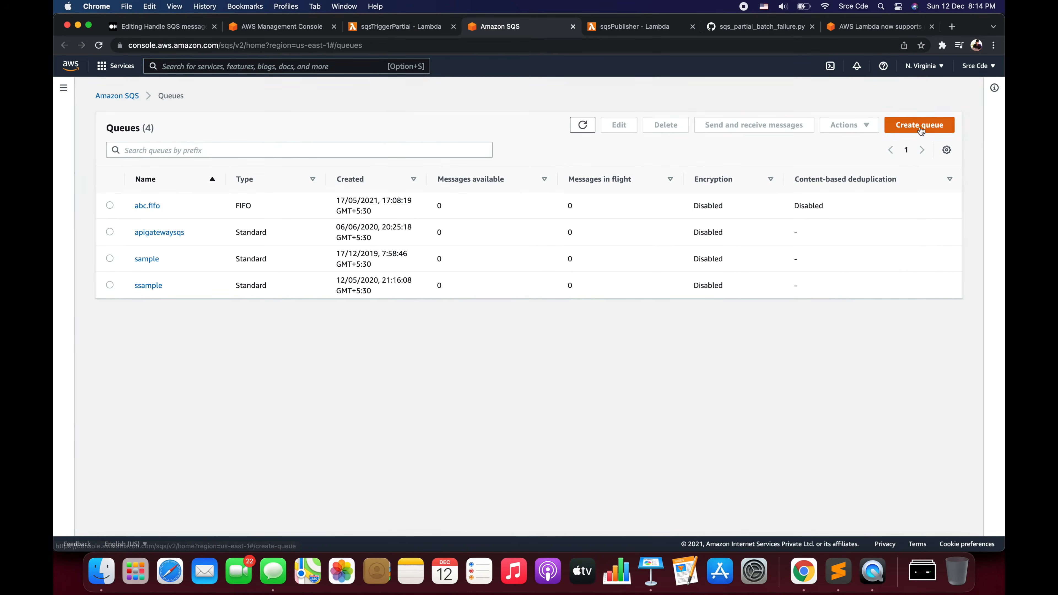
# - Create a Standard SQS queue named sqsPartial with the default settings and return to the queue list
pyautogui.click(920, 127)
pyautogui.scroll(-3, 235, 330)
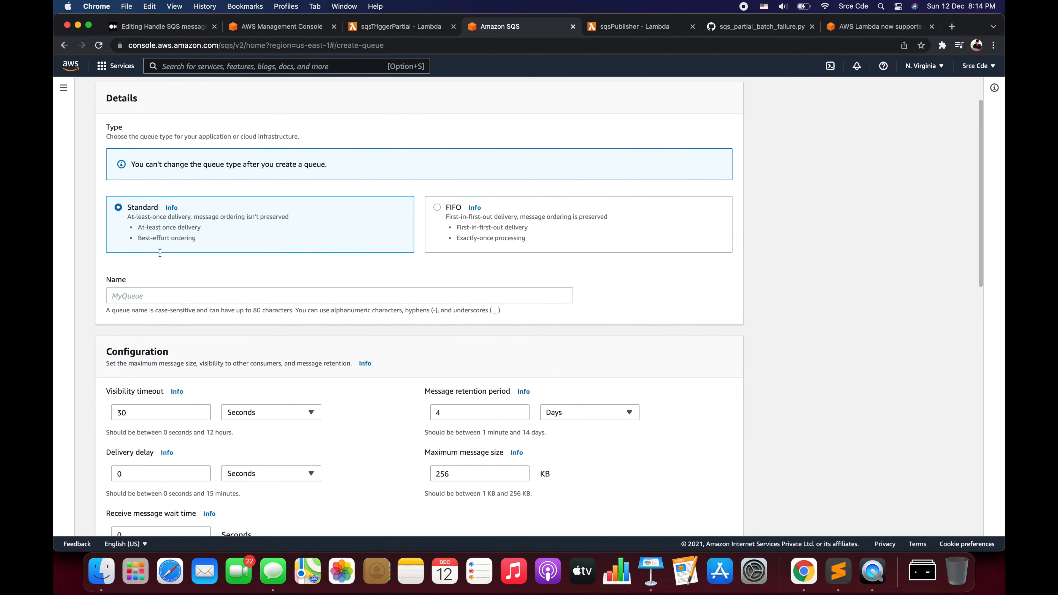
pyautogui.click(177, 297)
pyautogui.write('sqsParti')
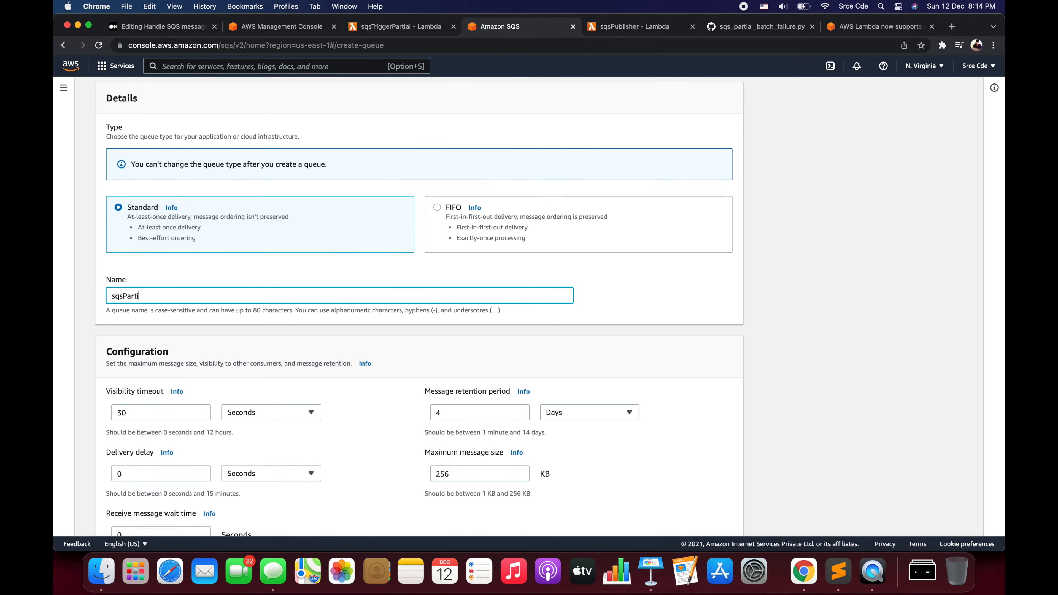
pyautogui.scroll(-10, 539, 306)
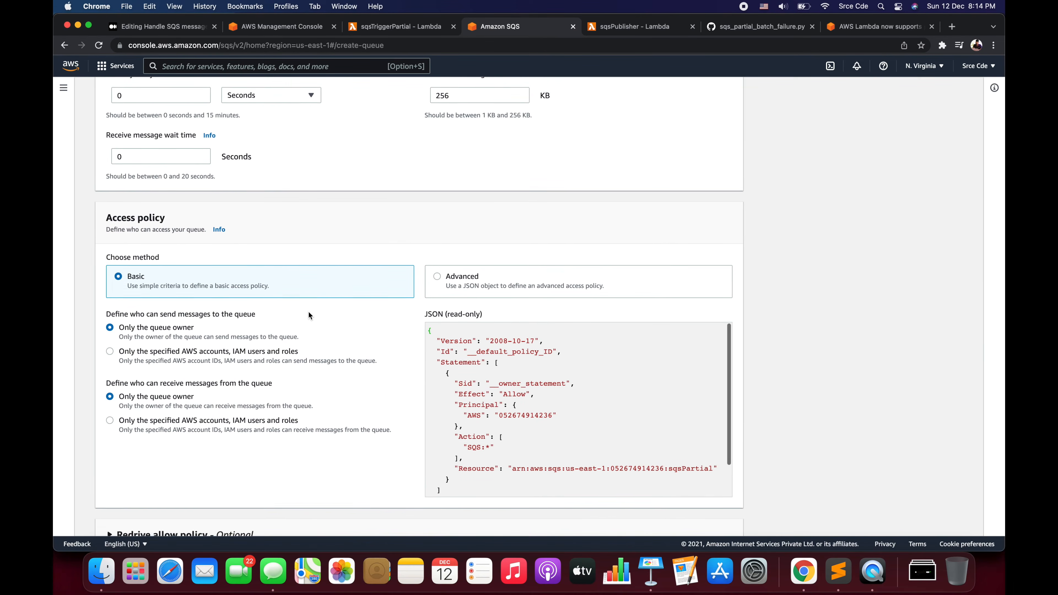
pyautogui.scroll(-5, 308, 311)
pyautogui.click(711, 518)
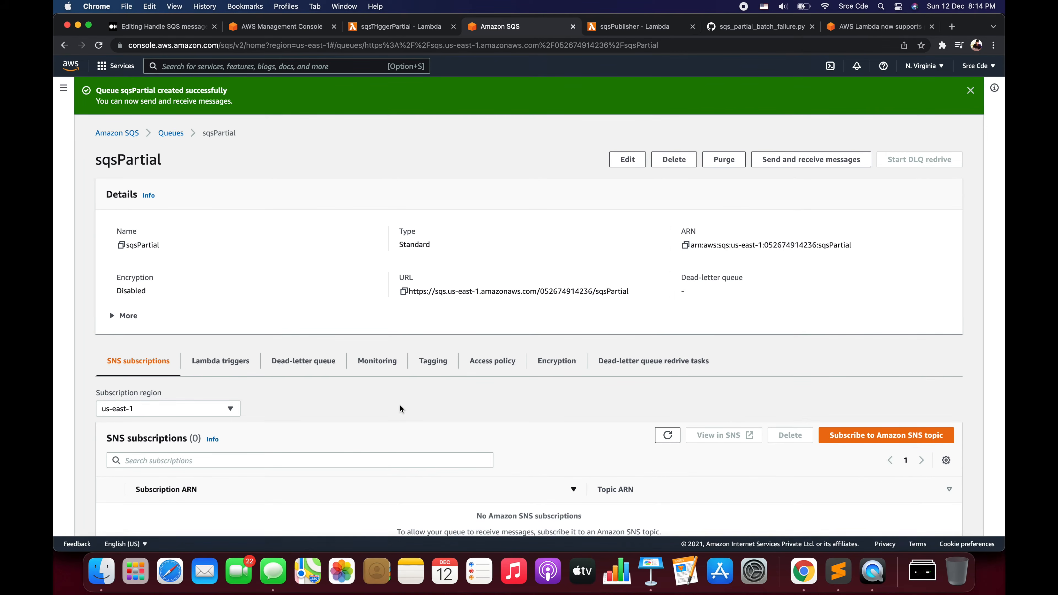
pyautogui.scroll(-1, 179, 311)
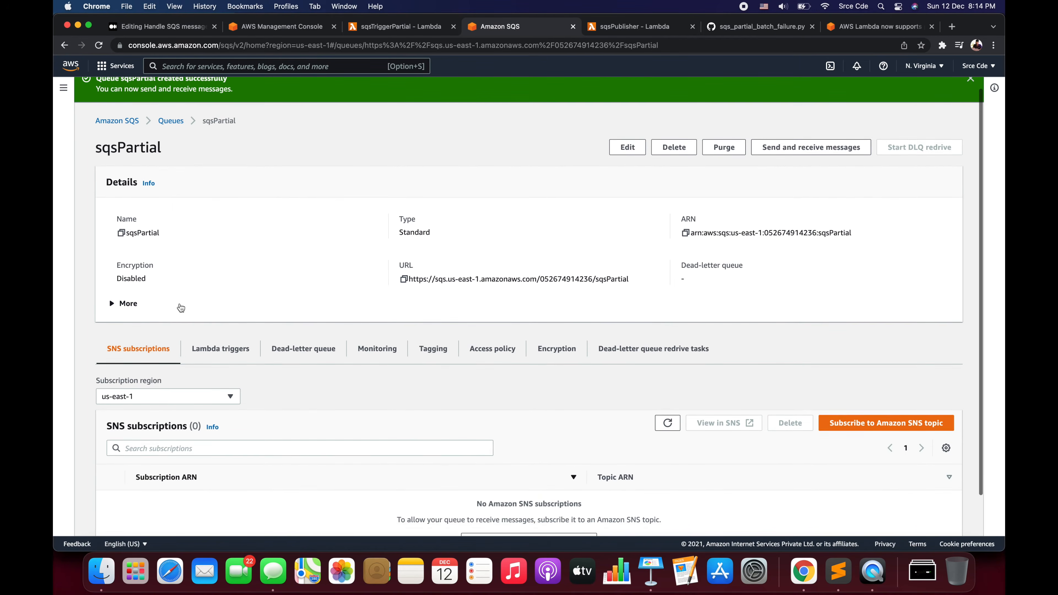
pyautogui.click(171, 121)
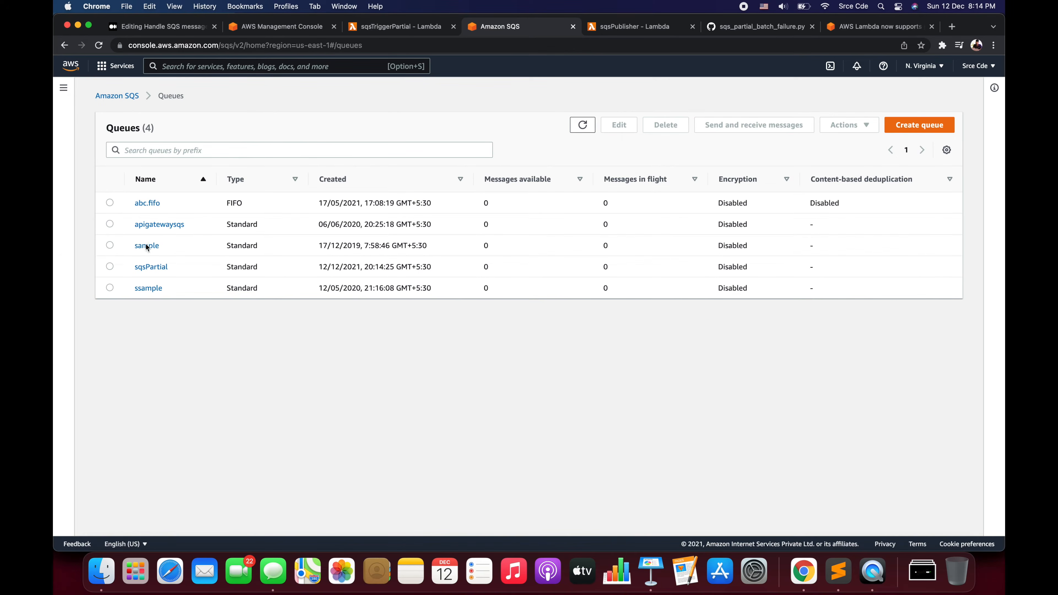
# - Show the trigger configuration of the sqsTriggerPartial Lambda function with the function overview expanded
pyautogui.click(403, 30)
pyautogui.click(693, 184)
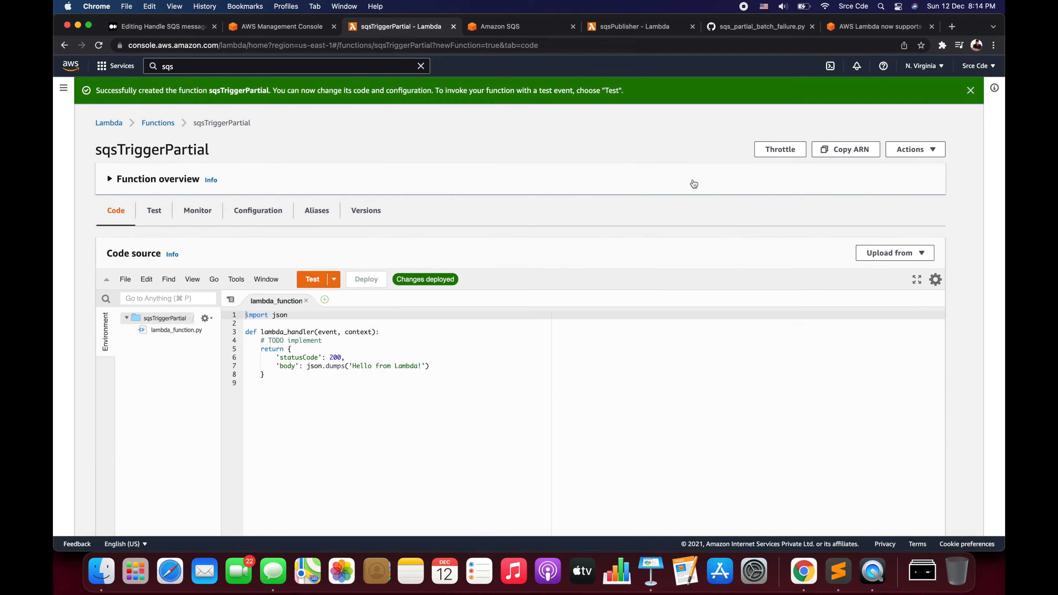
pyautogui.click(258, 212)
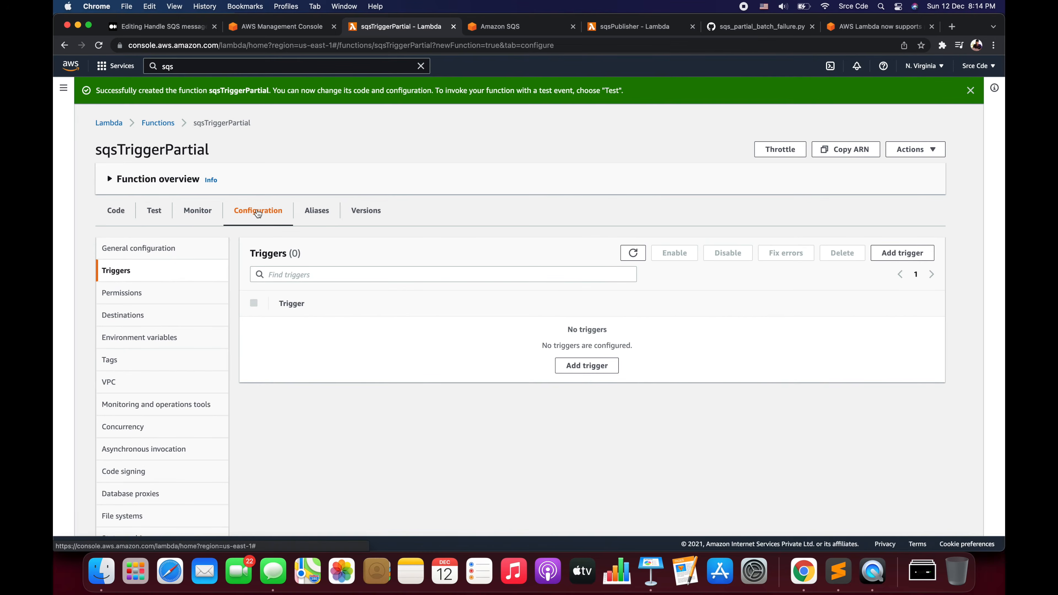
pyautogui.click(115, 188)
pyautogui.scroll(-3, 199, 351)
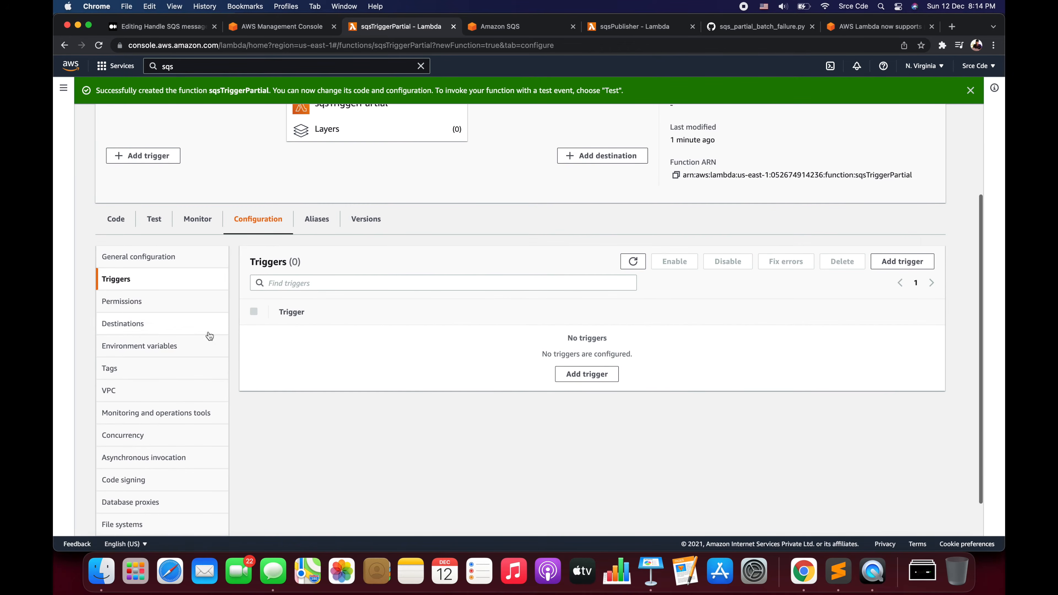
# - Start a new trigger for the function with SQS as the source and sqsPartial as the queue
pyautogui.click(593, 378)
pyautogui.click(216, 190)
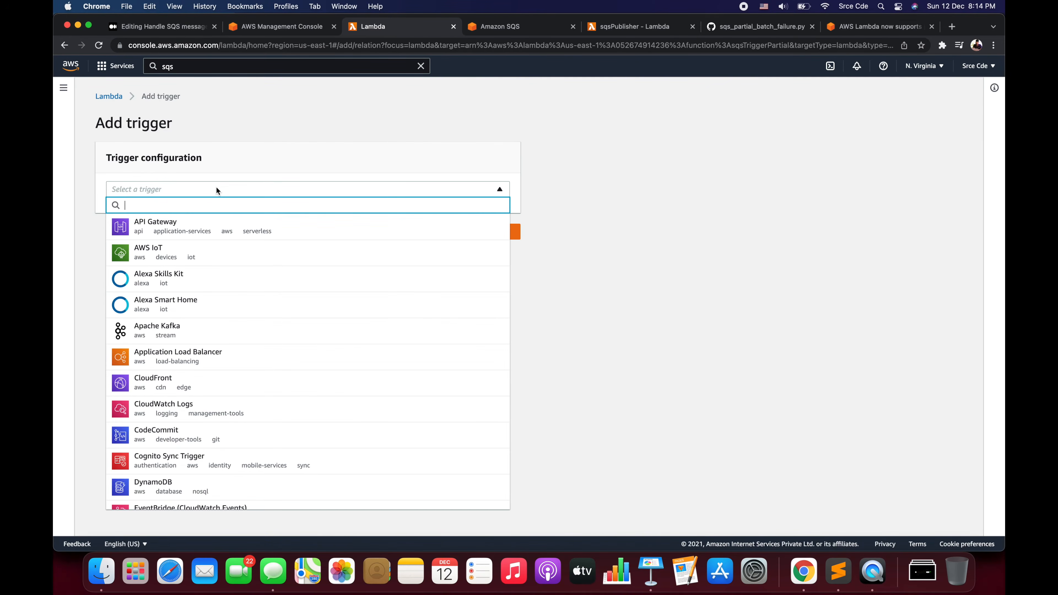
pyautogui.write('sqs')
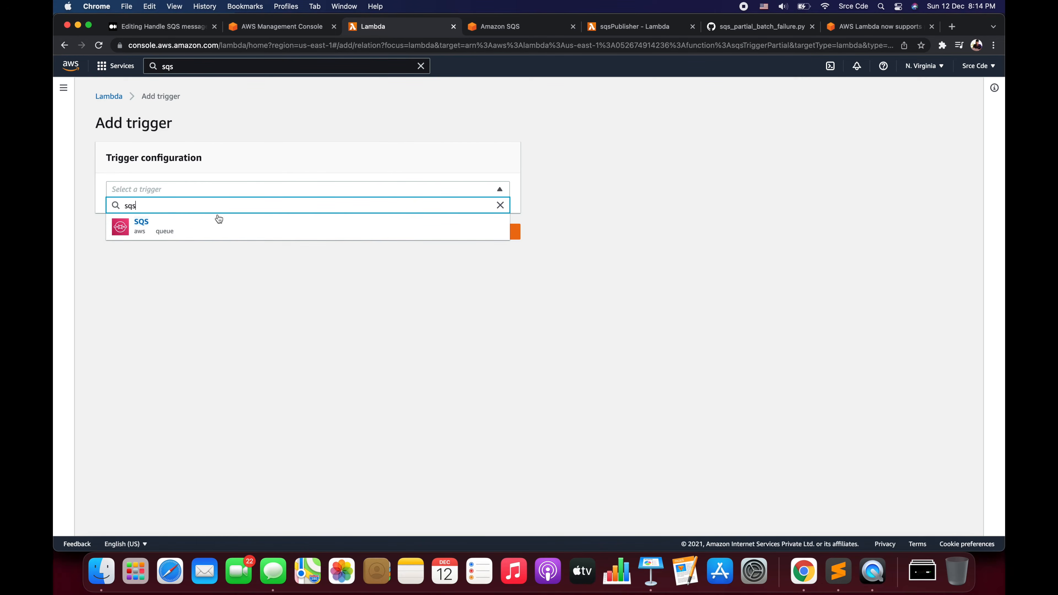
pyautogui.click(216, 221)
pyautogui.click(206, 247)
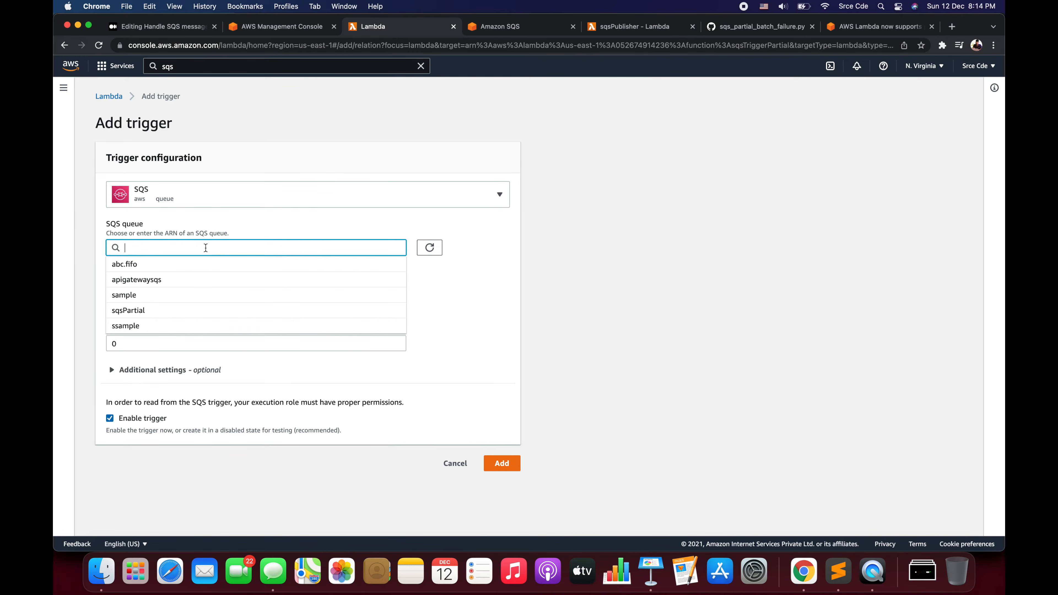
pyautogui.click(187, 311)
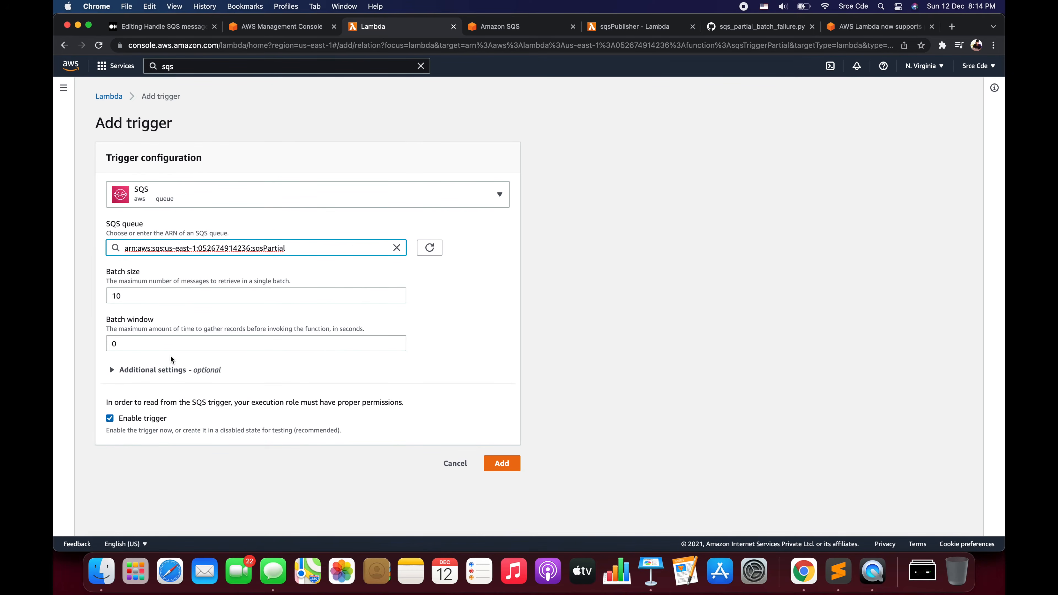
# - Try to add the SQS trigger with Report batch item failures enabled, and leave the trigger form
pyautogui.click(133, 375)
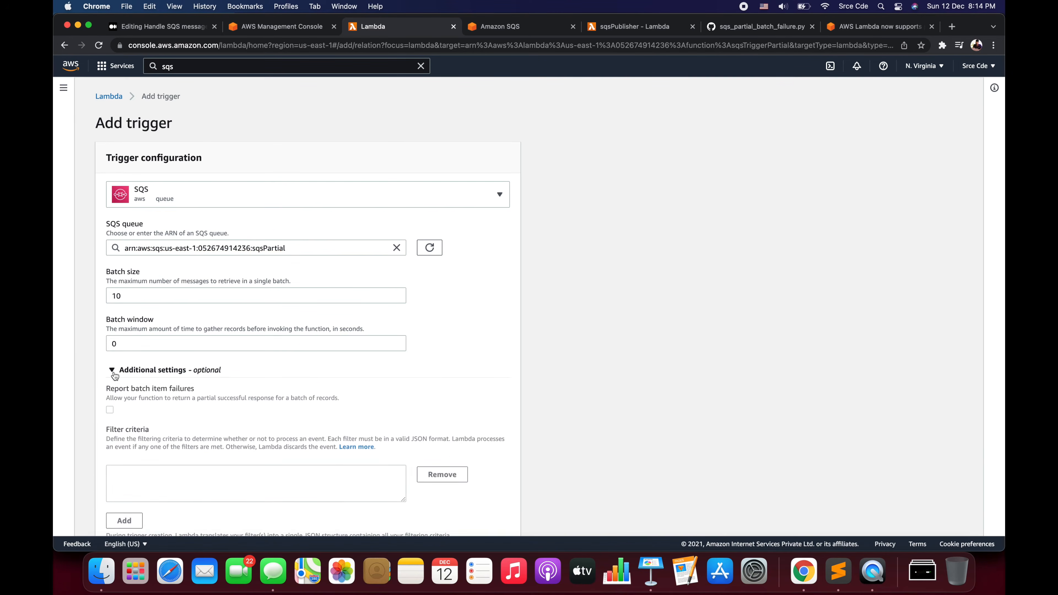
pyautogui.scroll(-3, 300, 388)
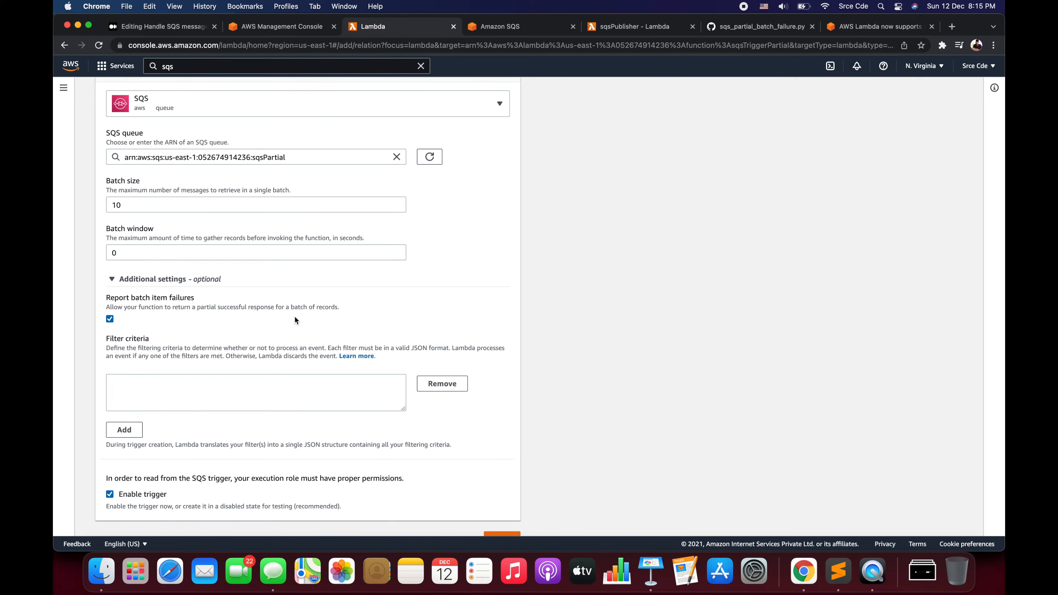
pyautogui.scroll(-1, 293, 343)
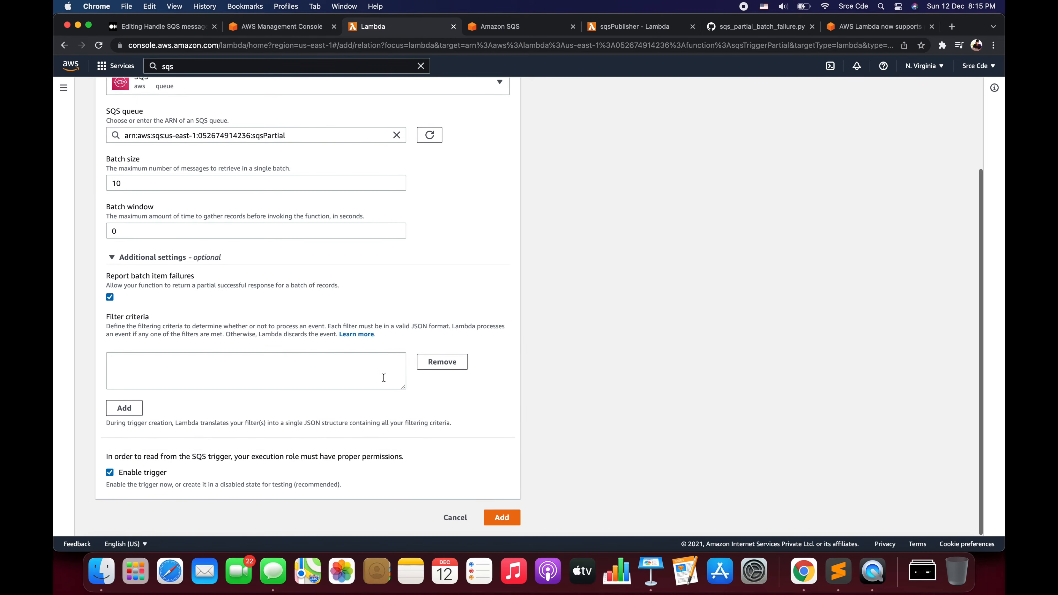
pyautogui.click(501, 518)
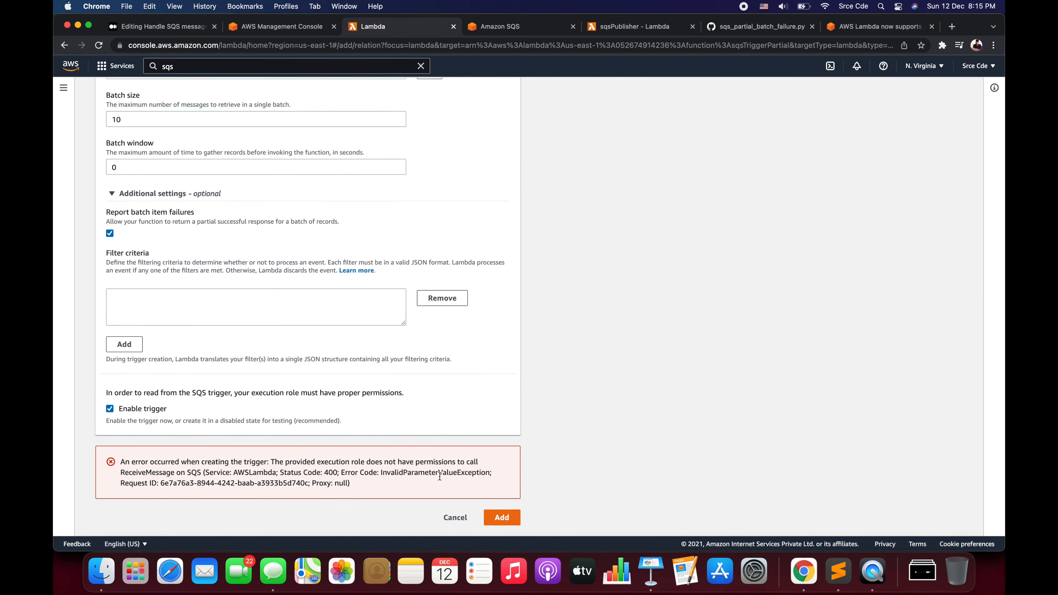
pyautogui.doubleClick(145, 472)
pyautogui.scroll(3, 312, 440)
pyautogui.scroll(-3, 412, 445)
pyautogui.click(455, 517)
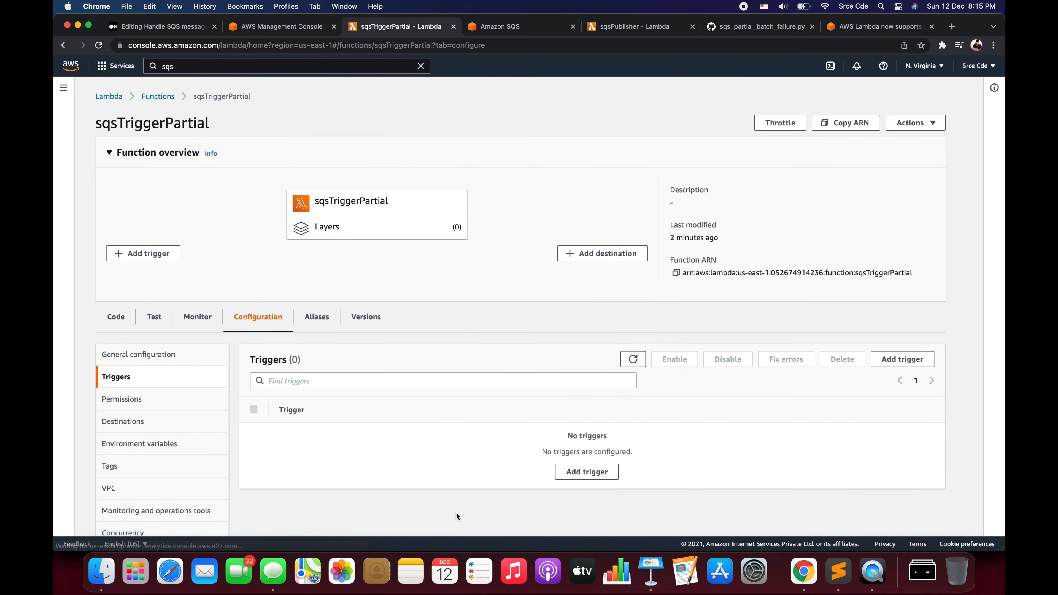
# - Open the function's execution role in IAM from its permissions, leaving the function page on its triggers
pyautogui.click(137, 398)
pyautogui.scroll(-2, 354, 370)
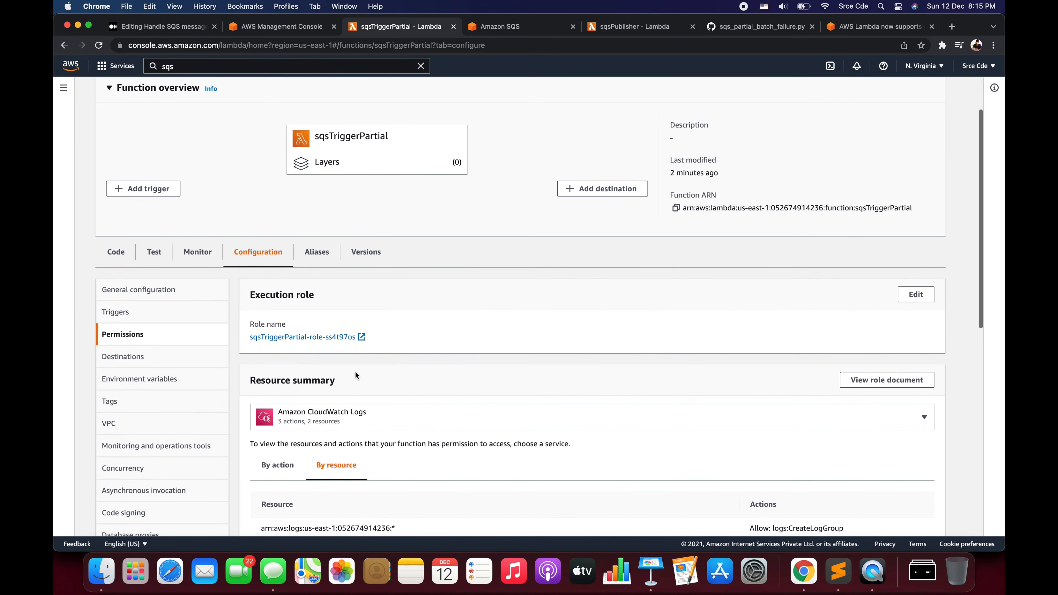
pyautogui.click(293, 339)
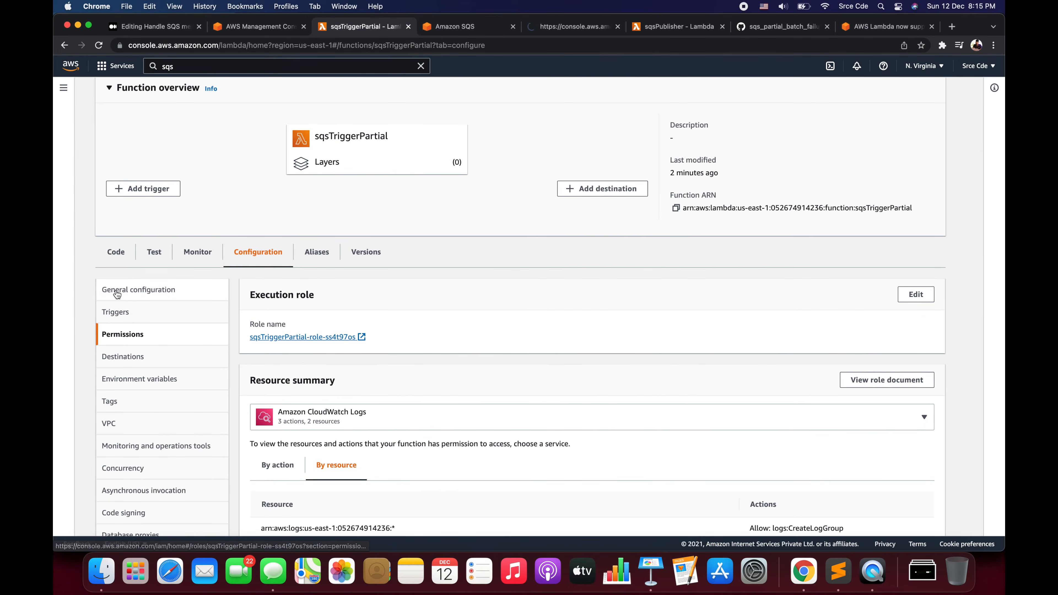
pyautogui.click(157, 318)
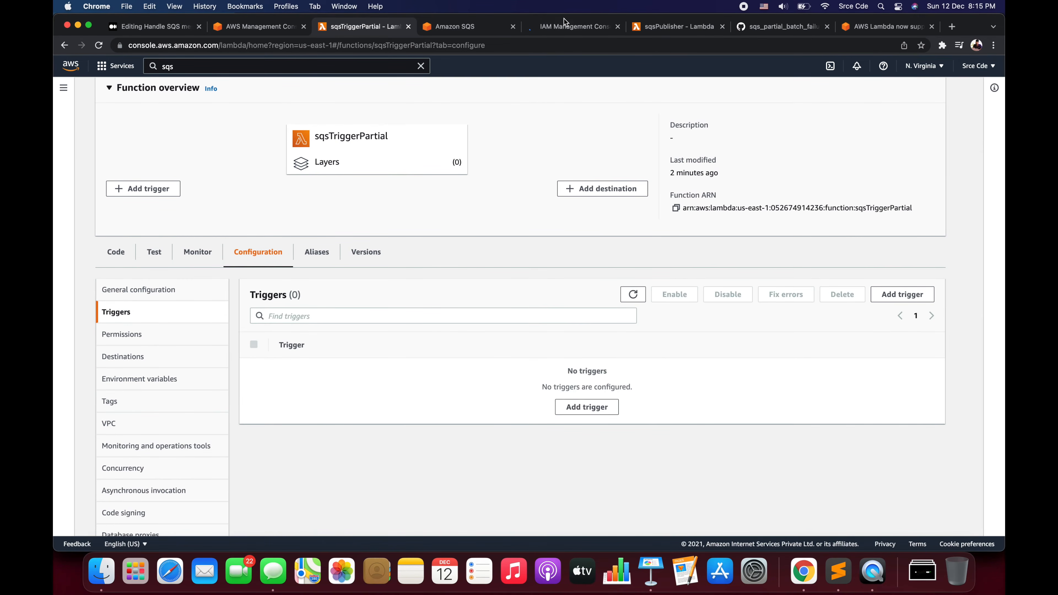
pyautogui.click(564, 30)
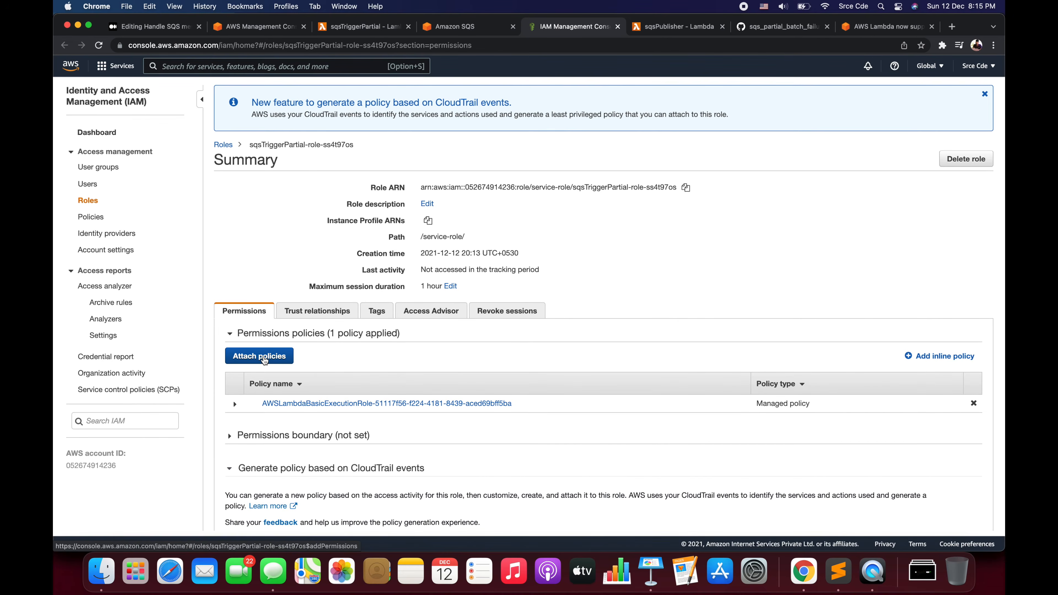
# - Attach the AmazonSQSFullAccess policy to the sqsTriggerPartial execution role
pyautogui.click(263, 356)
pyautogui.click(239, 167)
pyautogui.write('sqs')
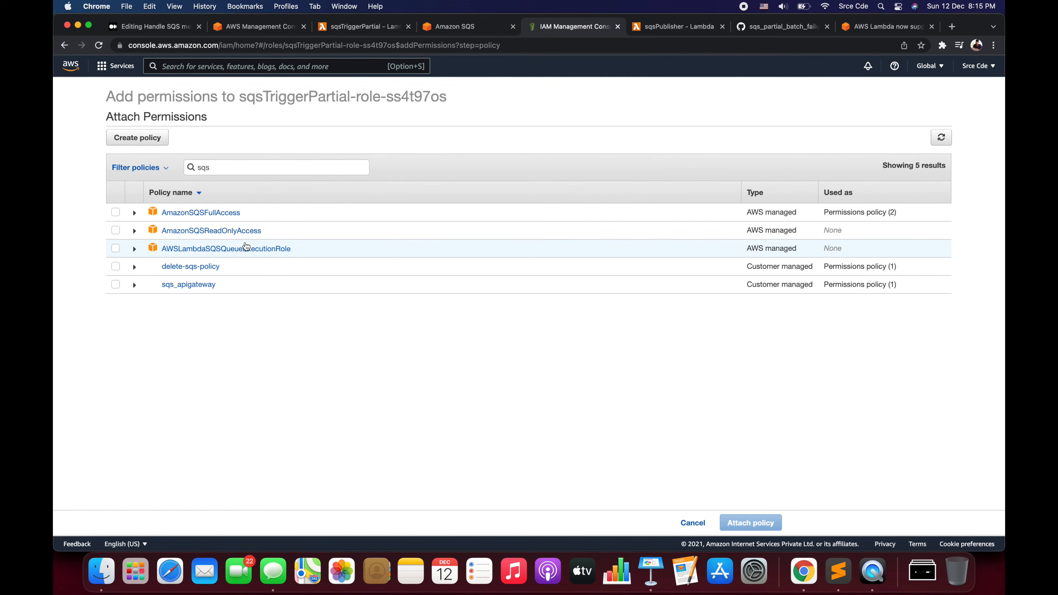
pyautogui.click(115, 213)
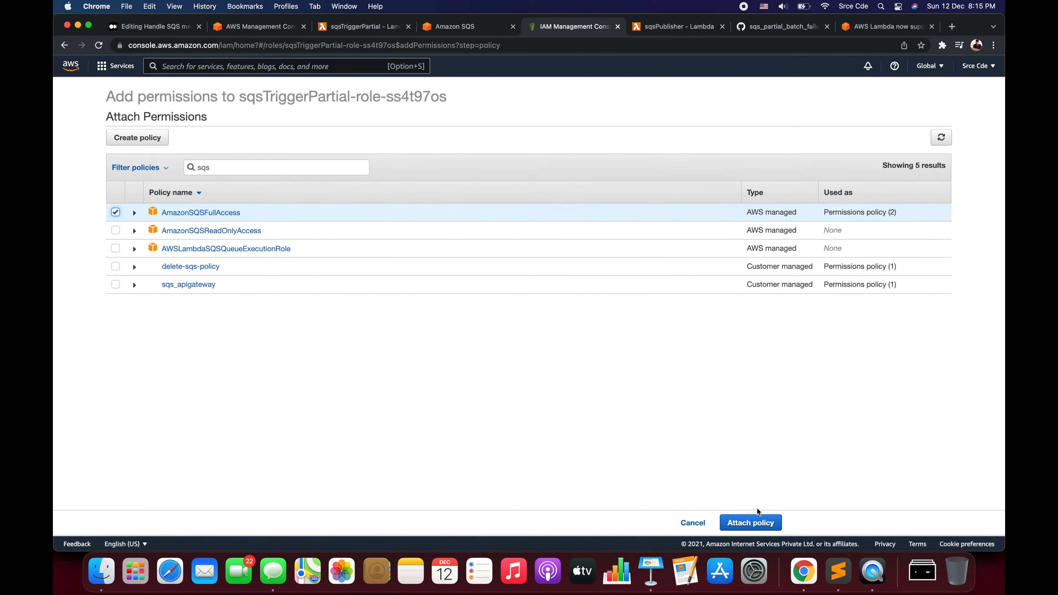
pyautogui.click(753, 523)
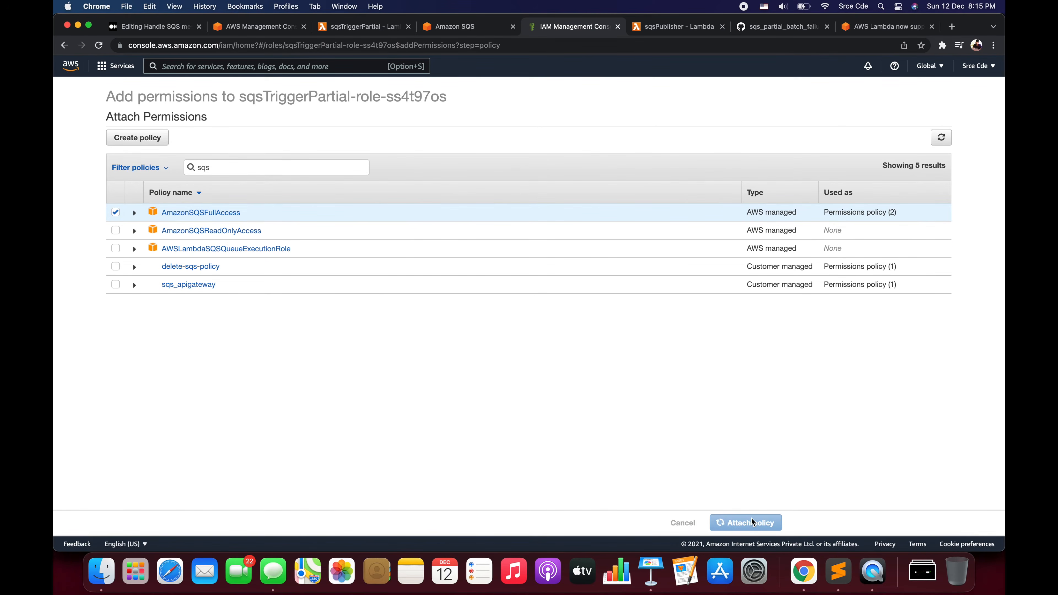
pyautogui.click(234, 359)
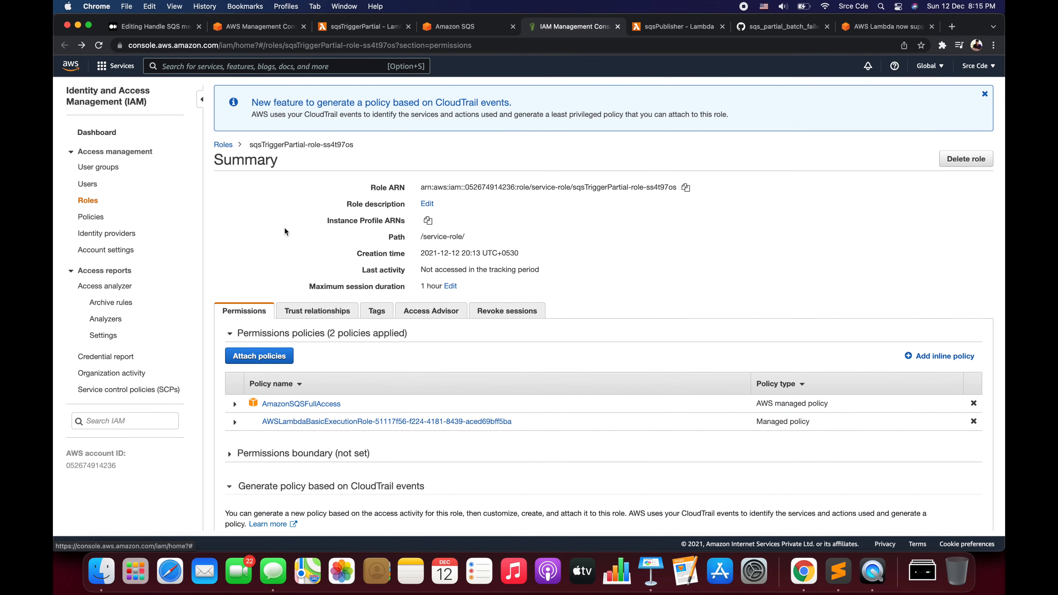
# - Return to the sqsTriggerPartial function and set up a new trigger with SQS as the source and sqsPartial as the queue
pyautogui.click(359, 30)
pyautogui.click(575, 410)
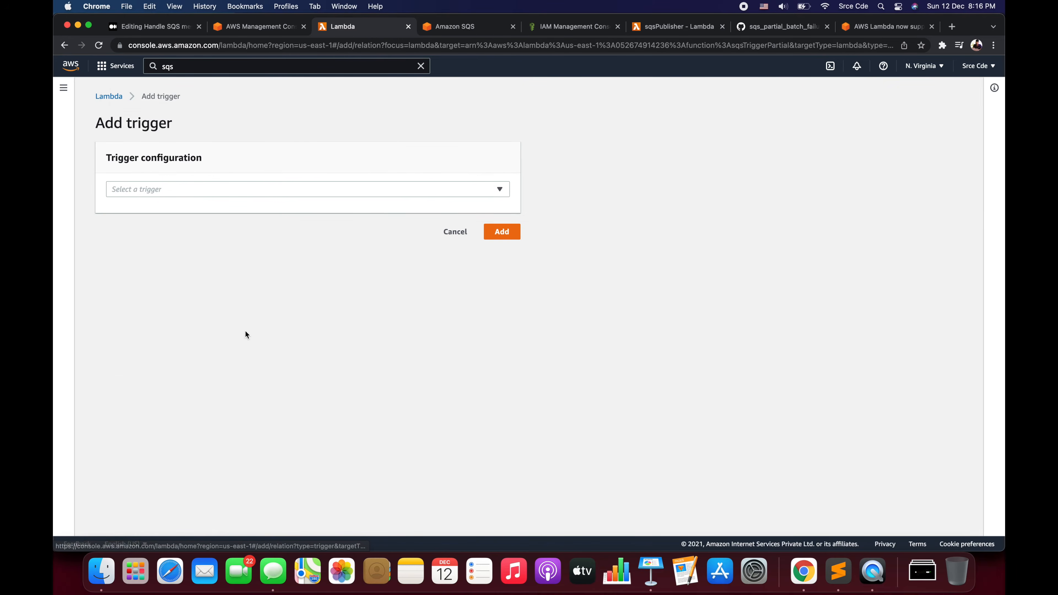
pyautogui.click(190, 196)
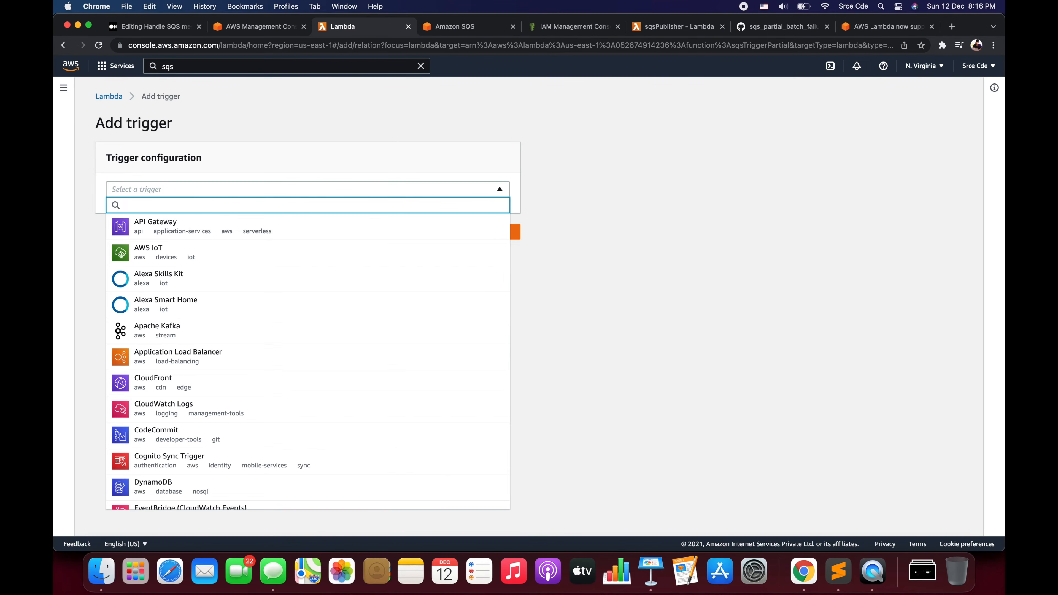
pyautogui.write('sqs')
pyautogui.click(187, 236)
pyautogui.click(188, 248)
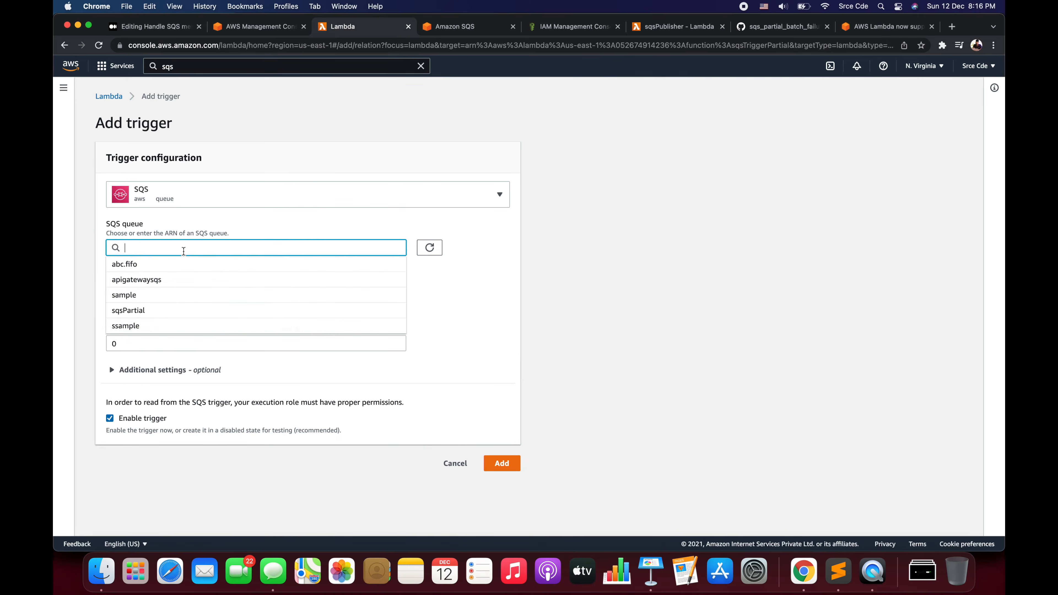
pyautogui.click(189, 311)
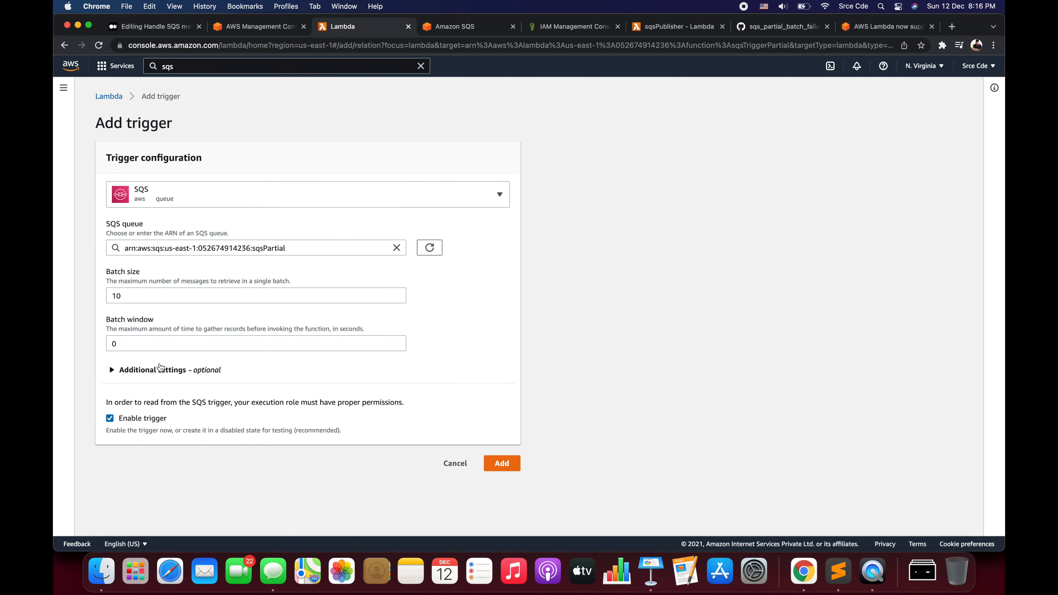
# - Enable Report batch item failures in the trigger's additional settings and add the trigger
pyautogui.click(142, 374)
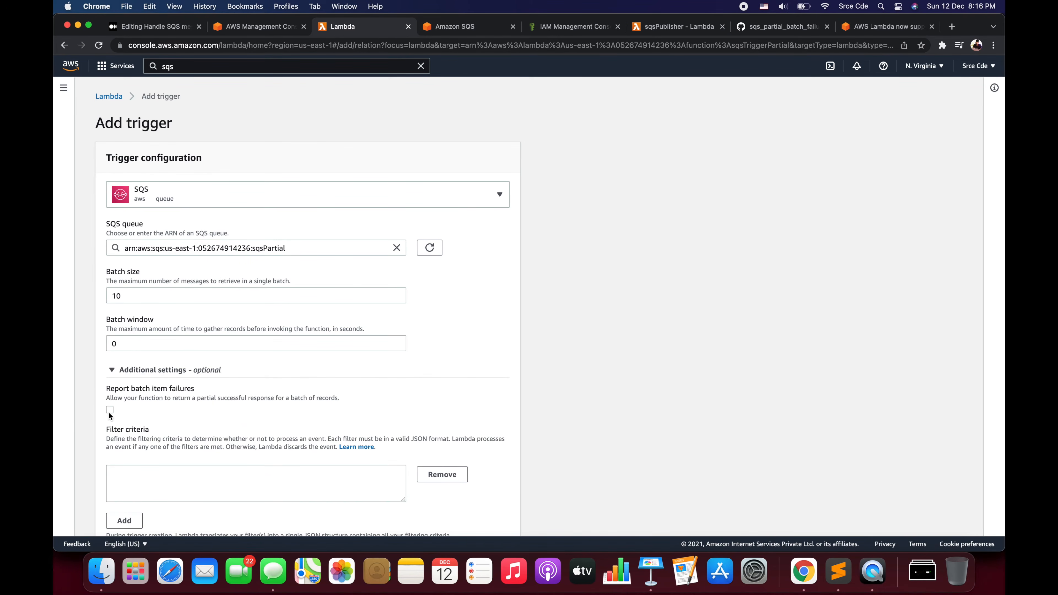
pyautogui.scroll(-3, 265, 422)
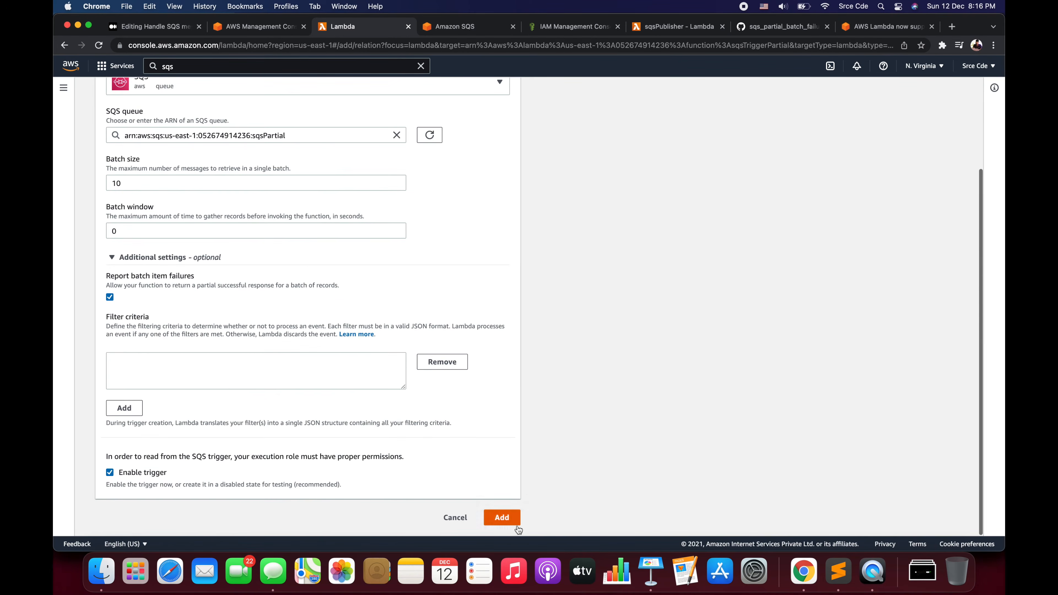
pyautogui.click(505, 518)
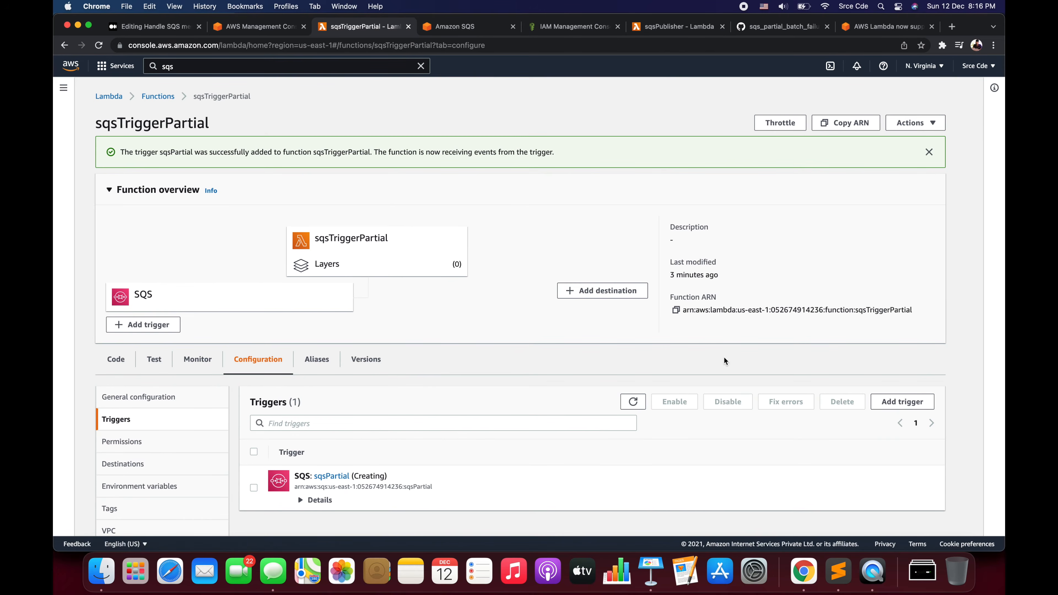
# - Show the function's code source and copy the whole script from the sqs_partial_batch_failure.py gist
pyautogui.click(118, 361)
pyautogui.scroll(-5, 449, 329)
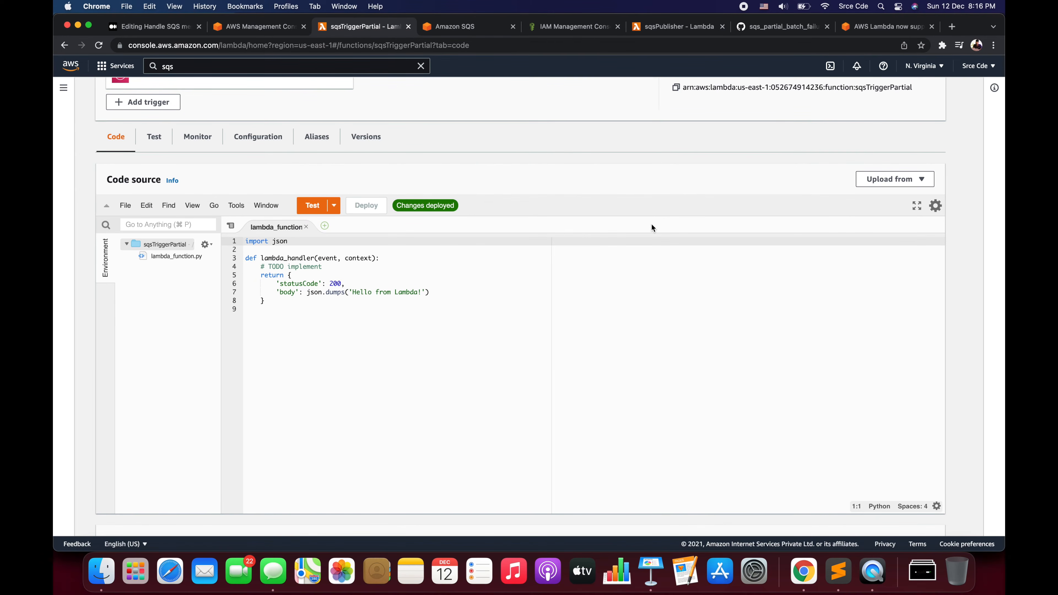
pyautogui.click(777, 29)
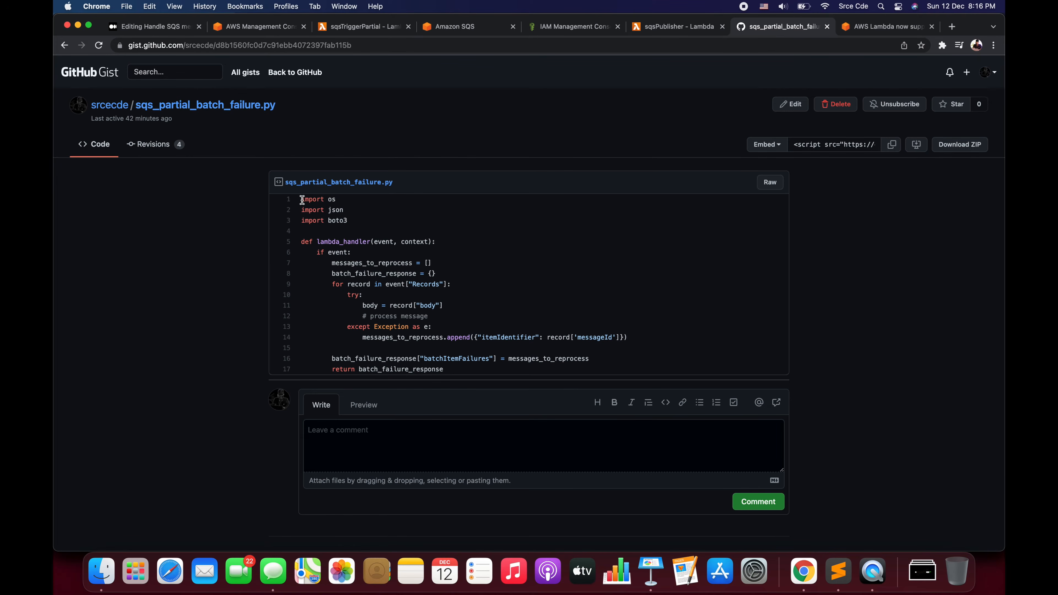
pyautogui.moveTo(302, 200); pyautogui.dragTo(467, 373)
pyautogui.press('super+c')
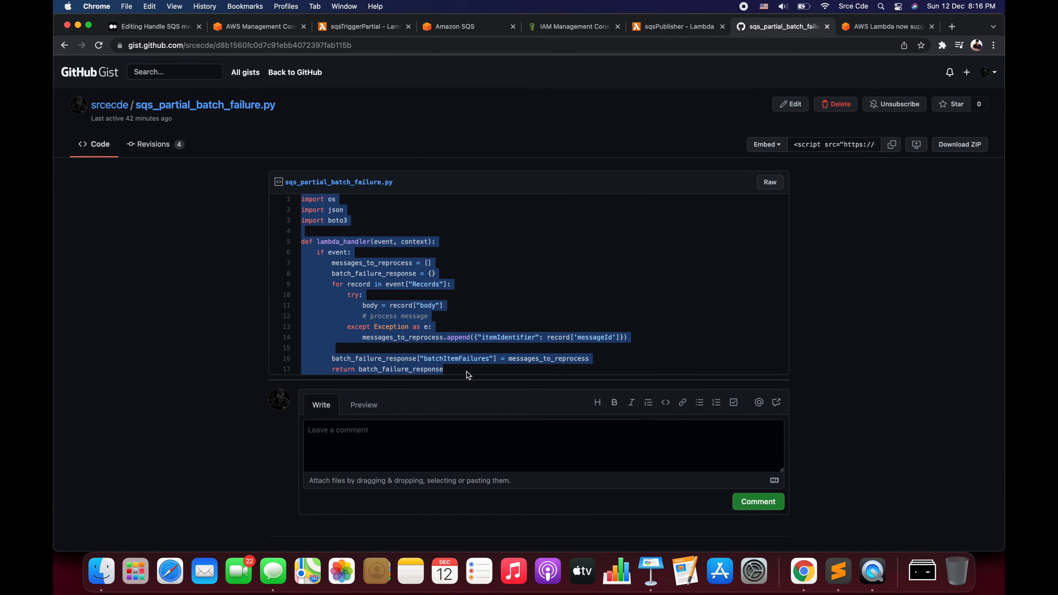
# - Replace all the code in sqsTriggerPartial's lambda_function.py with the copied script and deploy it
pyautogui.click(367, 29)
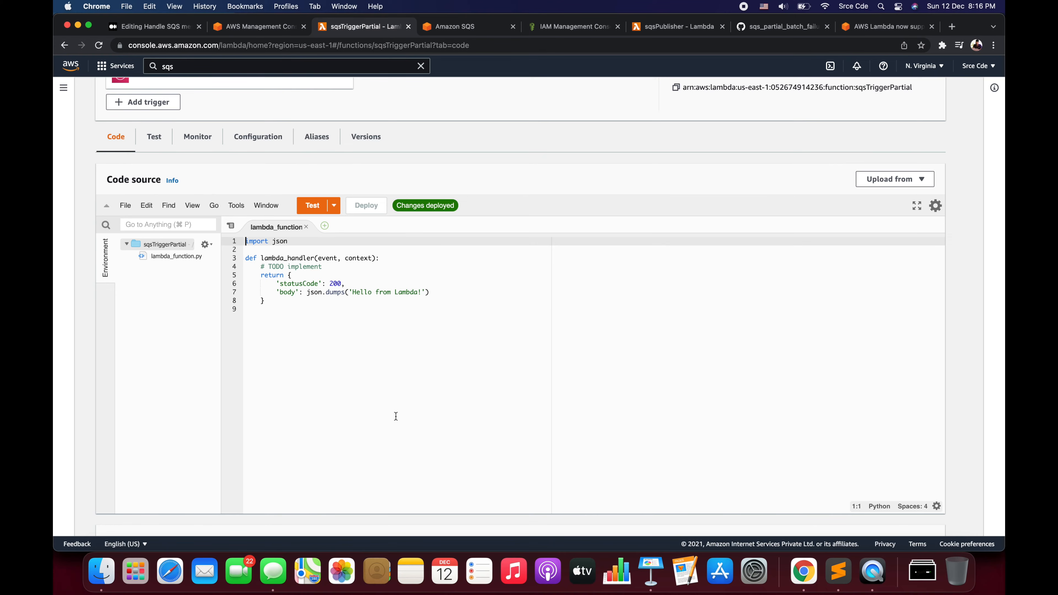
pyautogui.press('super+a')
pyautogui.press('super+v')
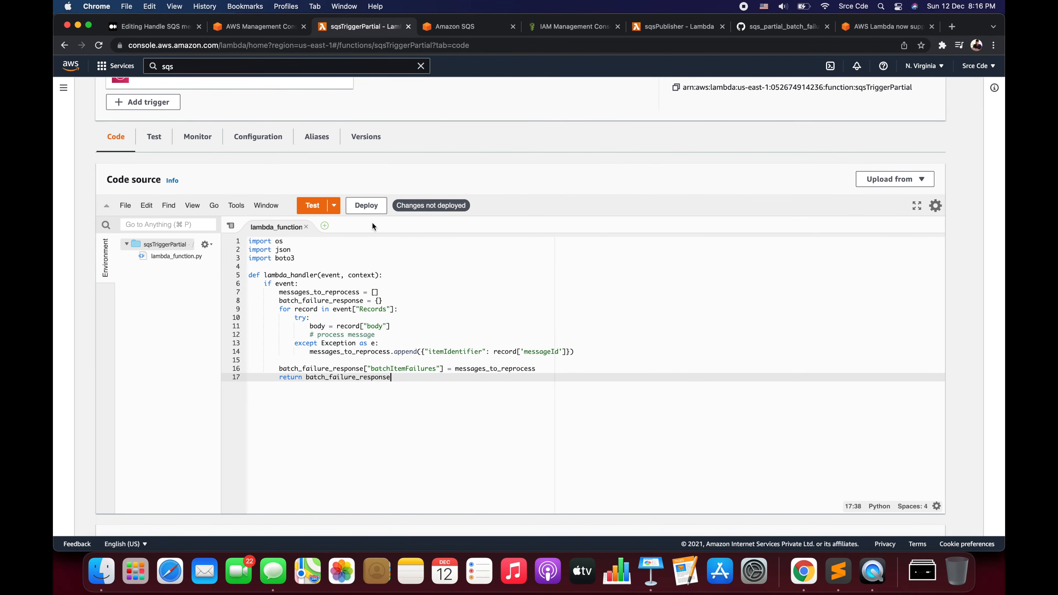
pyautogui.press('Return')
pyautogui.click(363, 205)
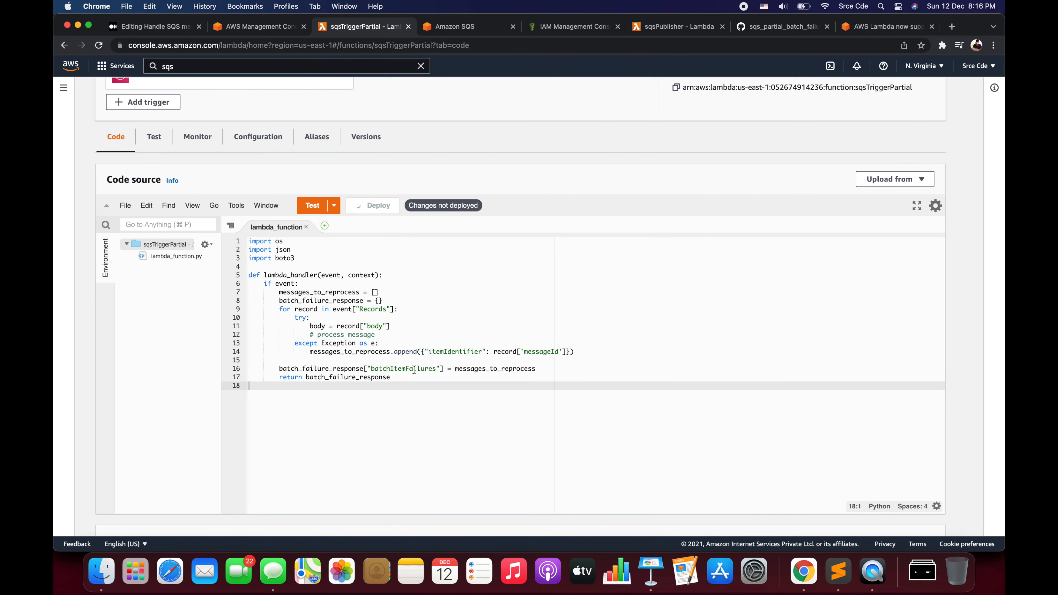
# - Add print(batch_failure_response) on a new line after the batchItemFailures assignment and deploy the function
pyautogui.click(538, 369)
pyautogui.press('Return')
pyautogui.write('print(')
pyautogui.write('bat')
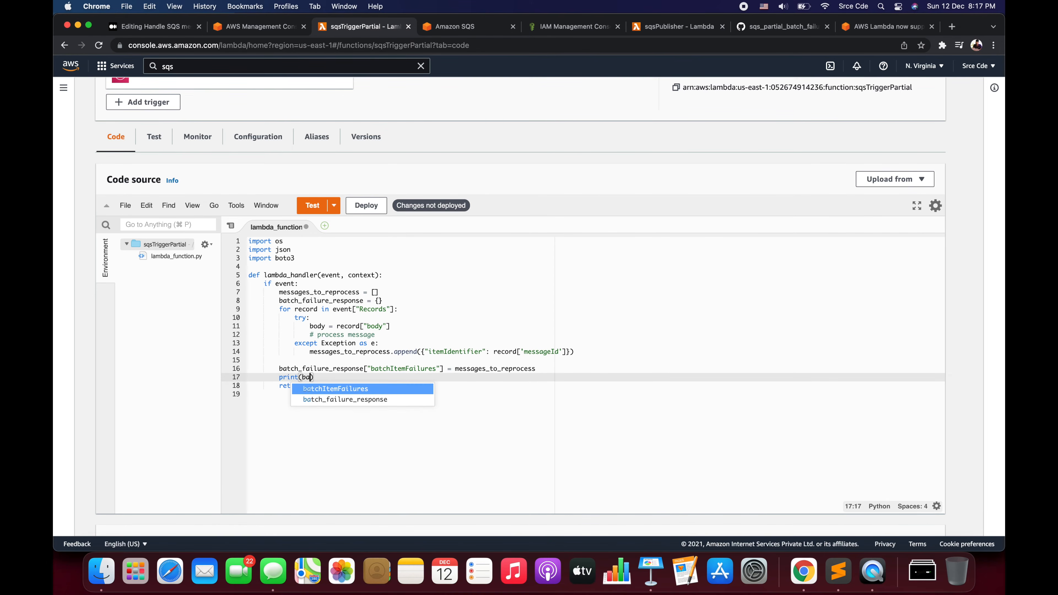
pyautogui.press('Down')
pyautogui.press('Return')
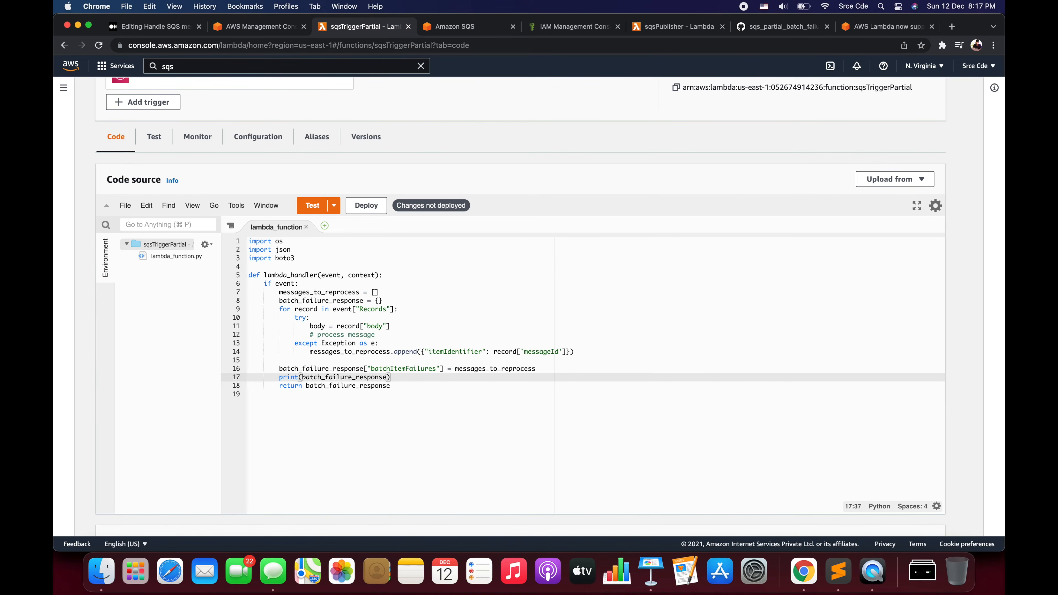
pyautogui.click(374, 210)
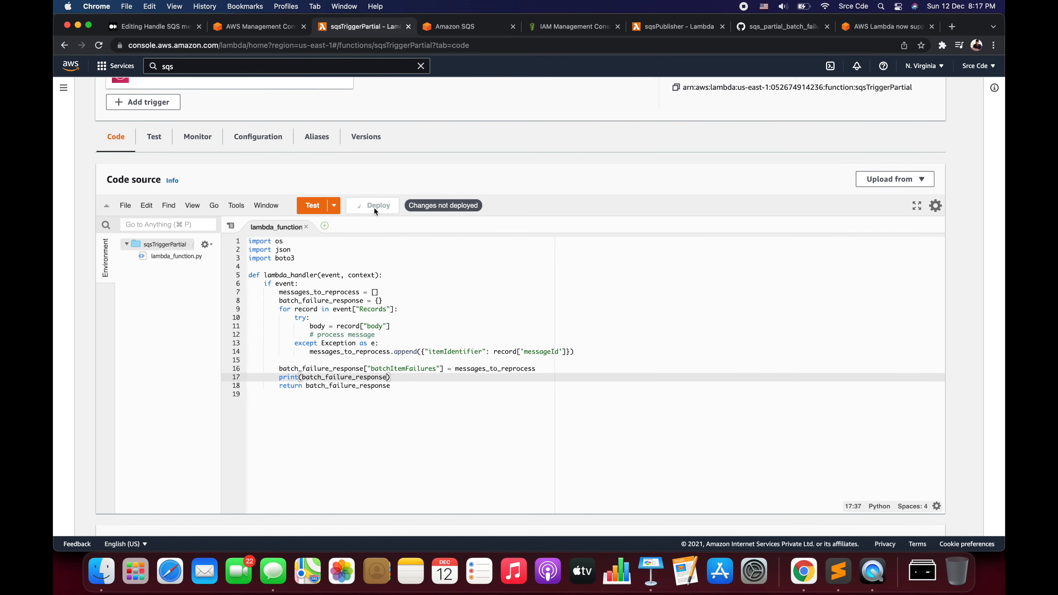
# - Remove the os and boto3 imports from the function code, keeping import json, and save the file
pyautogui.click(340, 269)
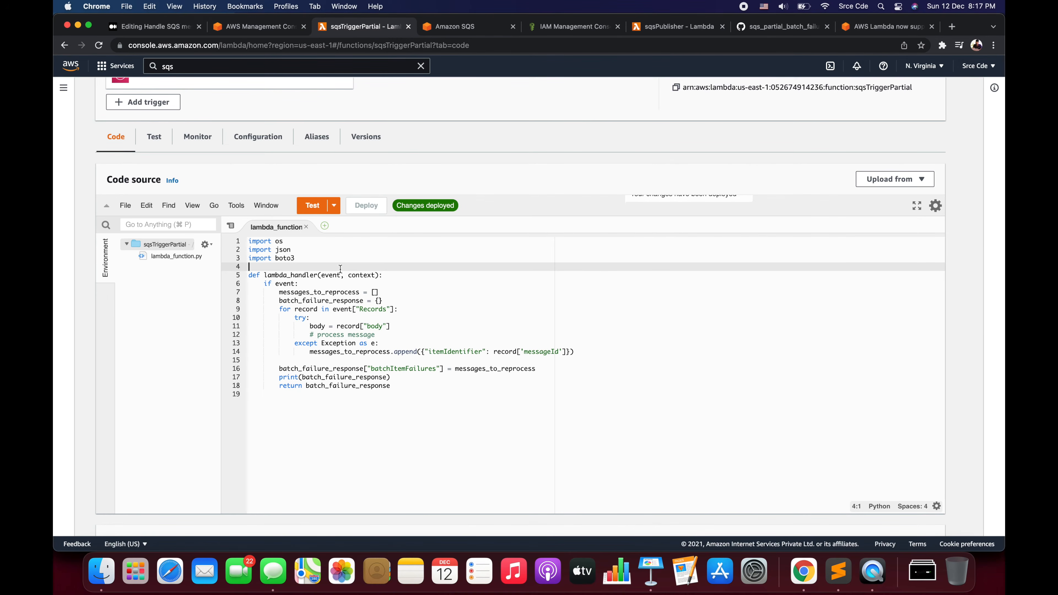
pyautogui.press('Up')
pyautogui.press('Up')
pyautogui.press('Up')
pyautogui.hotkey('shift', 'Right')
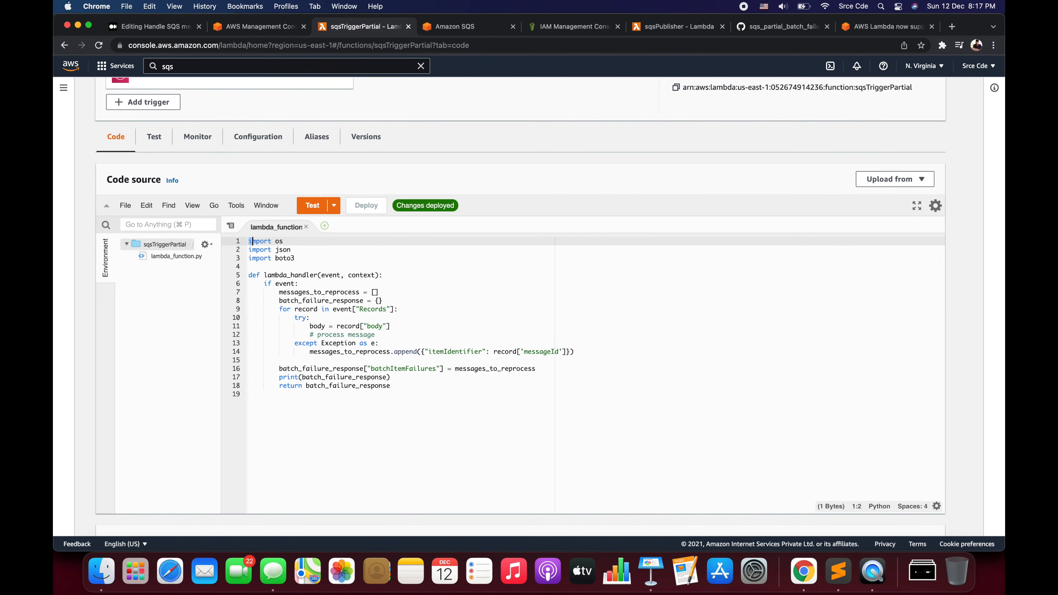
pyautogui.hotkey('shift', 'End')
pyautogui.press('BackSpace')
pyautogui.press('Down')
pyautogui.press('BackSpace')
pyautogui.press('Down')
pyautogui.hotkey('shift', 'End')
pyautogui.press('BackSpace')
pyautogui.press('BackSpace')
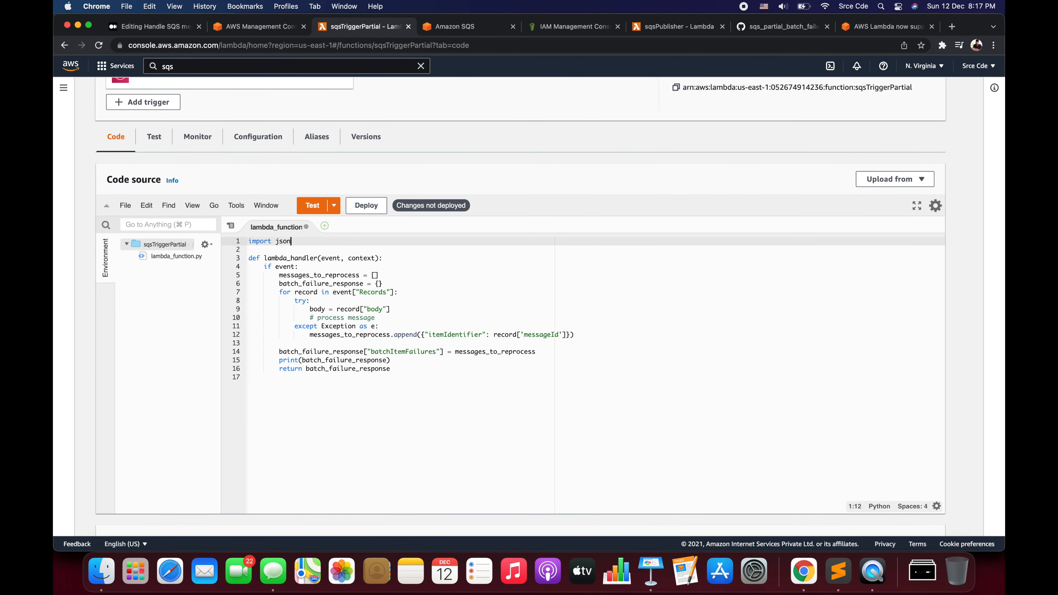
pyautogui.press('super+s')
# - Review the handler's event check and the initialisation of messages_to_reprocess and batch_failure_response
pyautogui.doubleClick(285, 268)
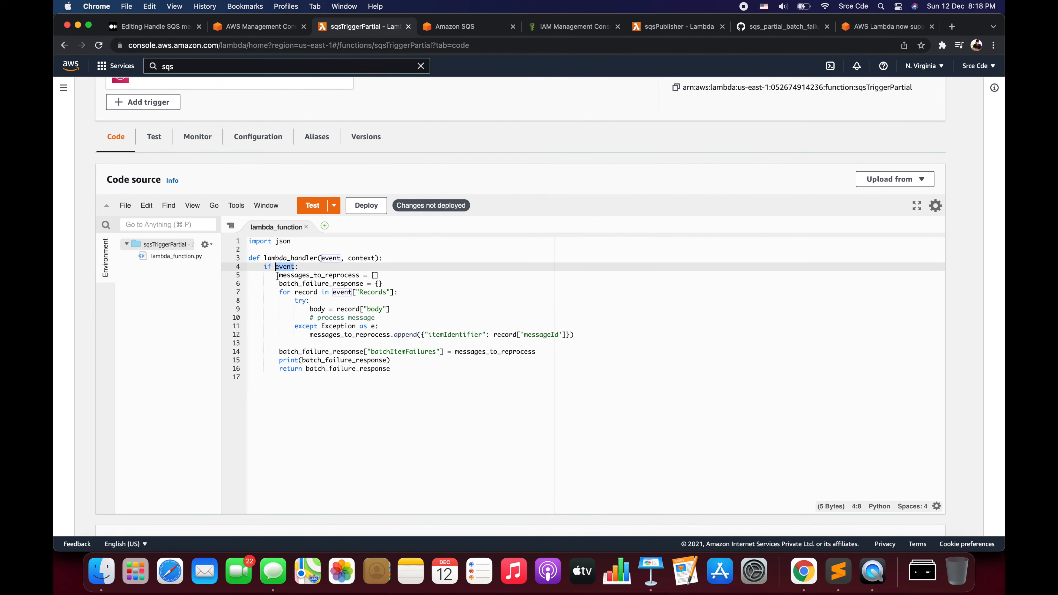
pyautogui.moveTo(277, 276); pyautogui.dragTo(392, 284)
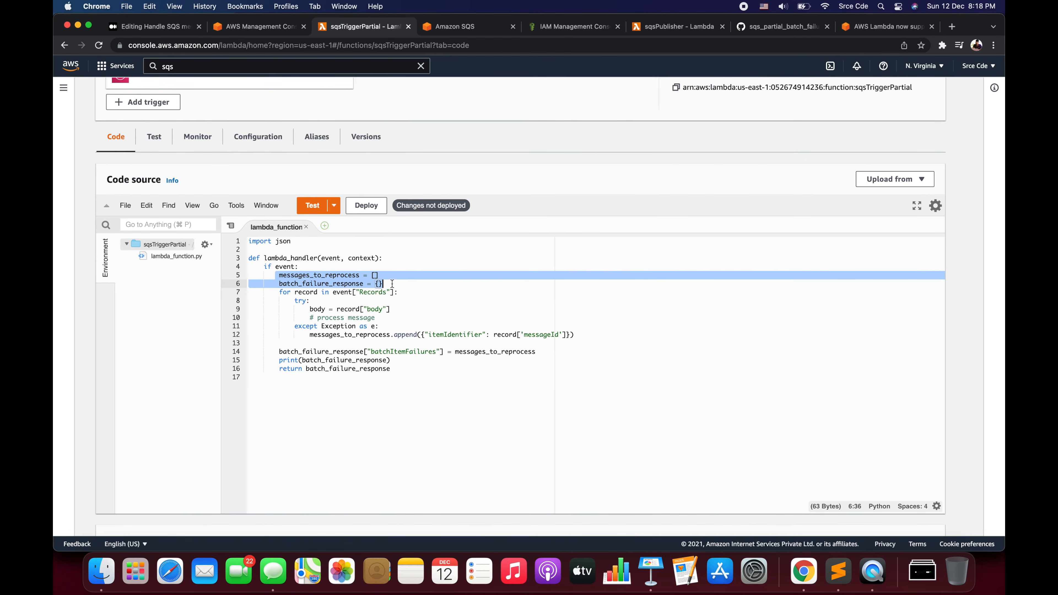
pyautogui.doubleClick(314, 276)
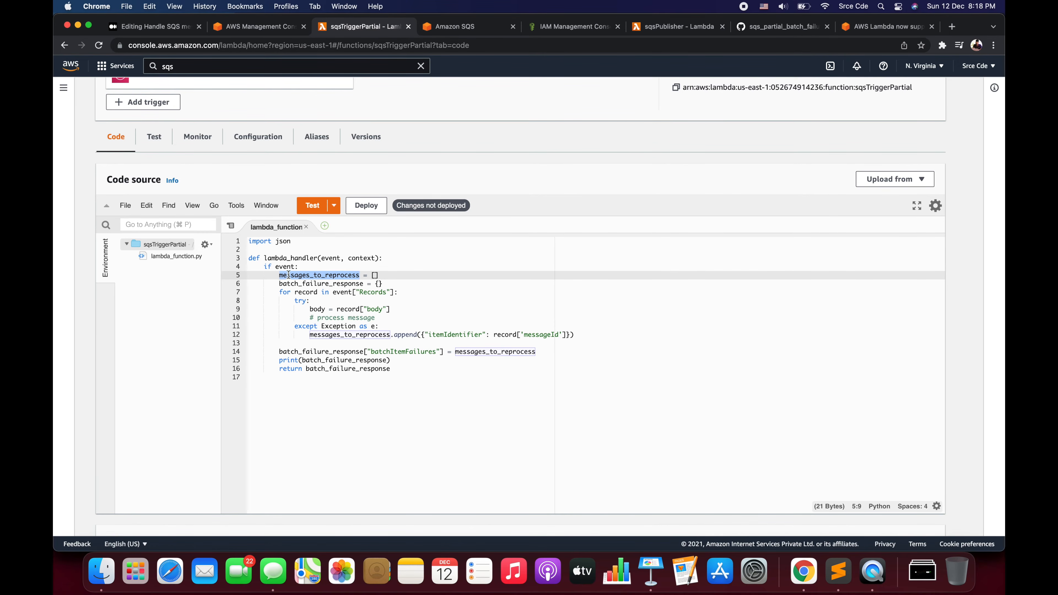
pyautogui.doubleClick(297, 275)
pyautogui.doubleClick(298, 284)
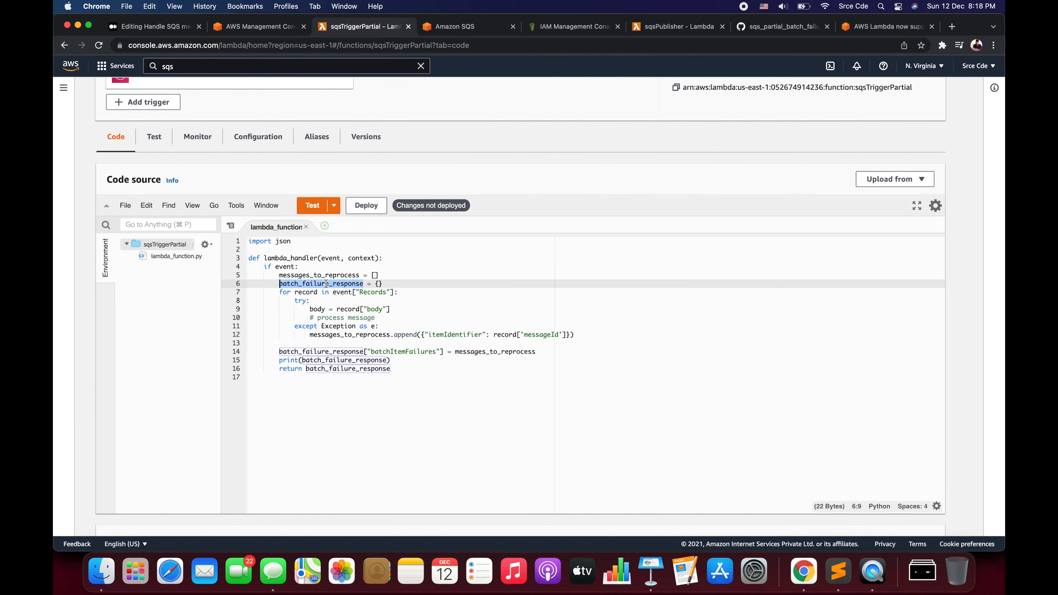
pyautogui.click(393, 284)
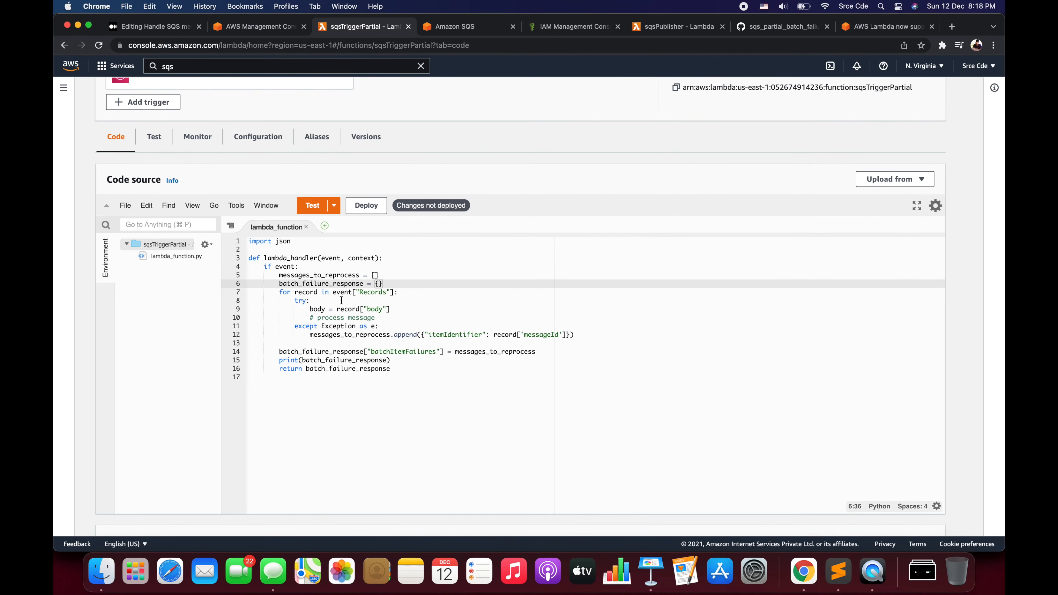
# - Examine how the try/except block processes each record and appends failed message IDs to messages_to_reprocess
pyautogui.scroll(-1, 342, 300)
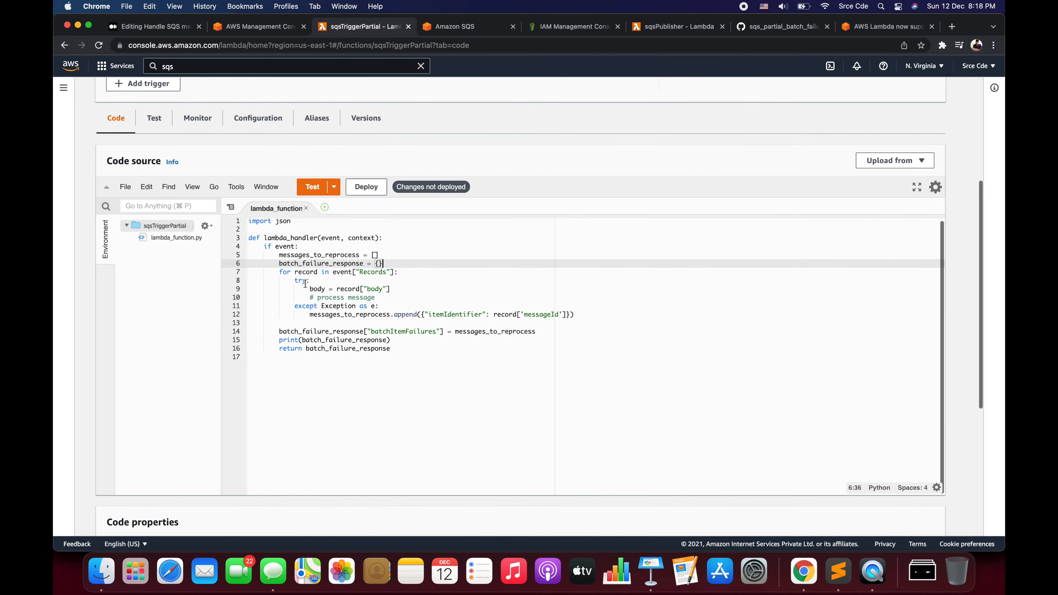
pyautogui.doubleClick(308, 308)
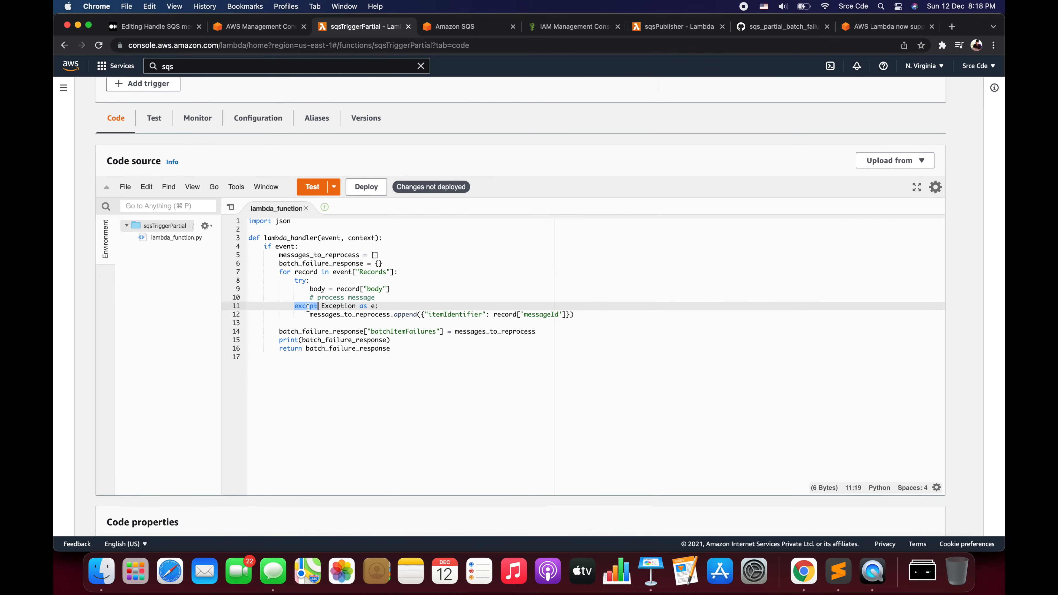
pyautogui.click(308, 307)
pyautogui.moveTo(310, 290); pyautogui.dragTo(385, 297)
pyautogui.click(386, 297)
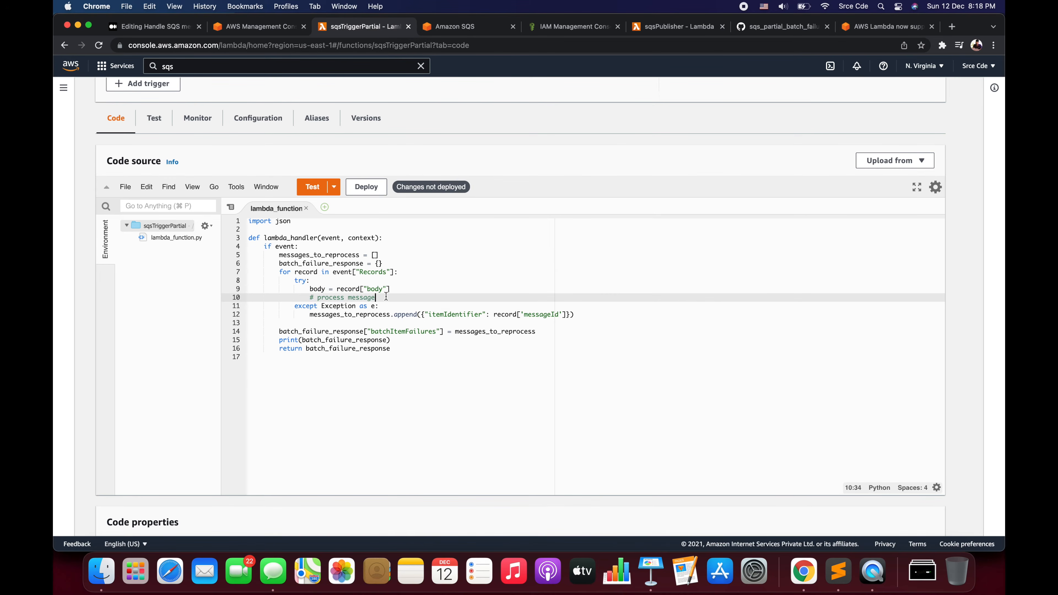
pyautogui.doubleClick(387, 297)
pyautogui.scroll(-1, 366, 313)
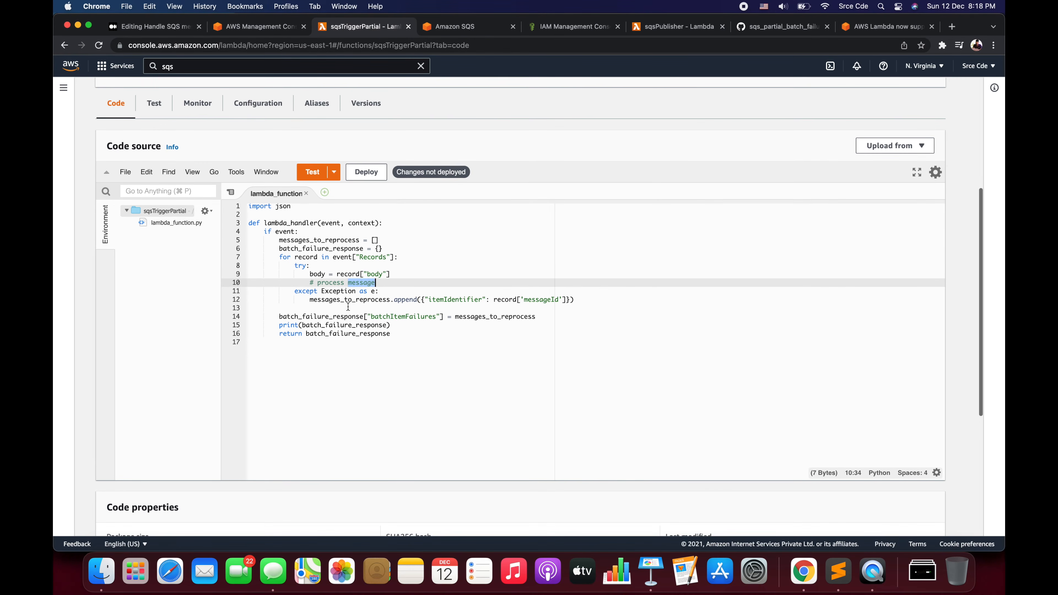
pyautogui.doubleClick(325, 285)
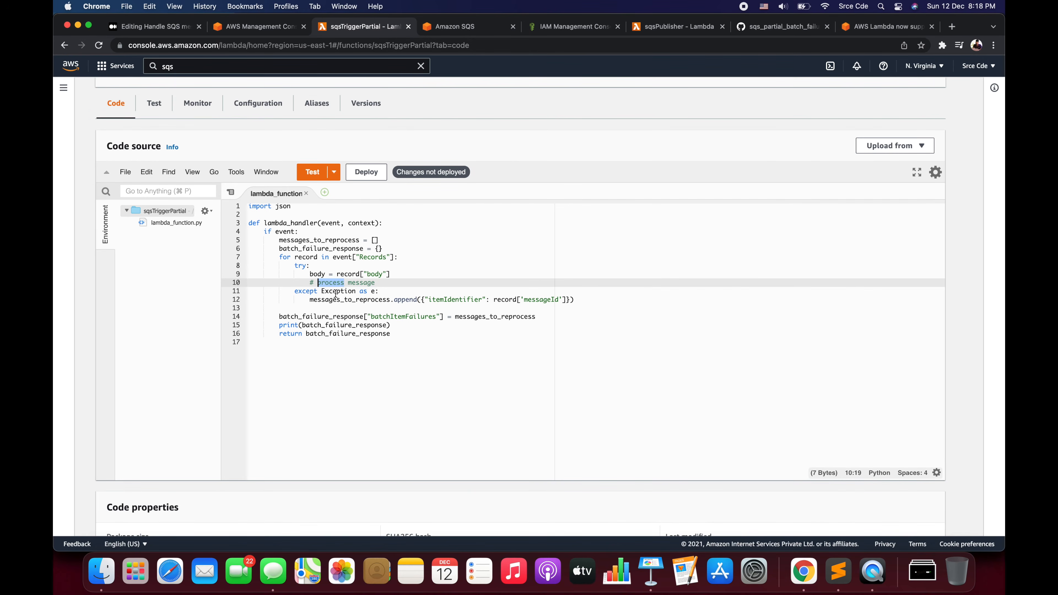
pyautogui.doubleClick(301, 292)
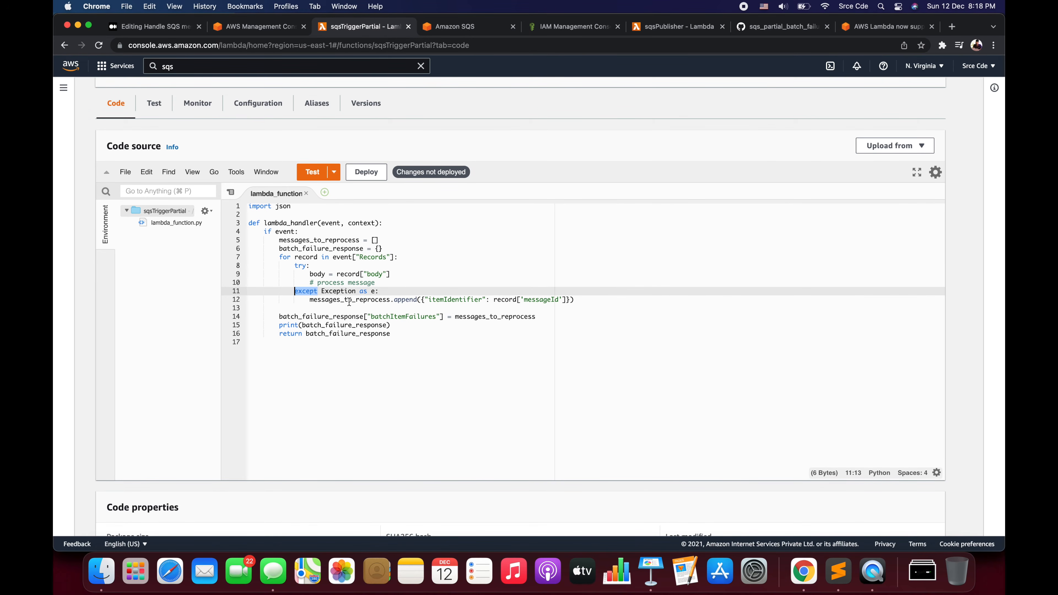
pyautogui.doubleClick(361, 298)
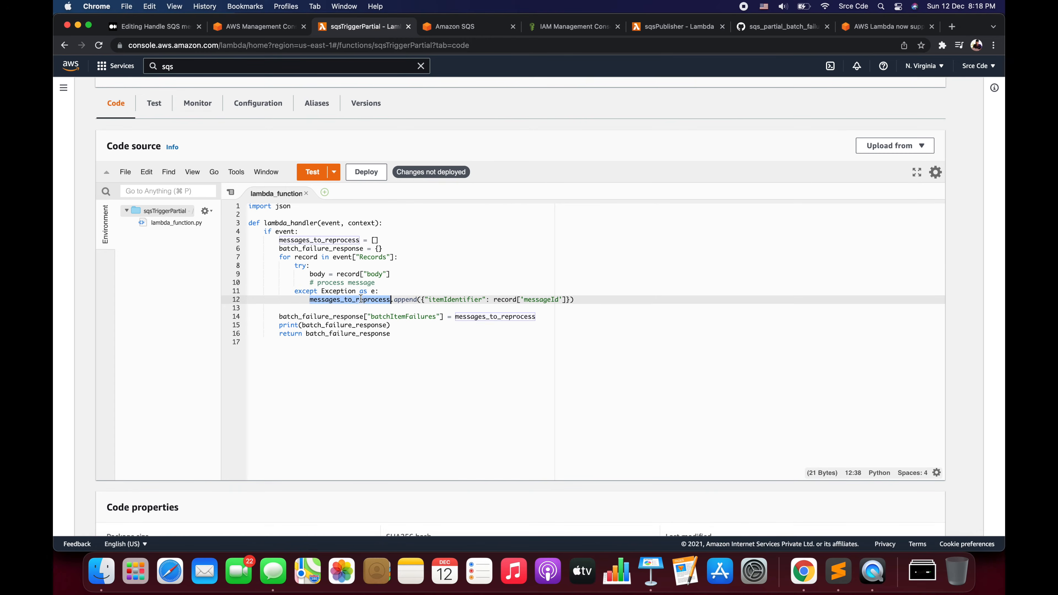
# - Review the itemIdentifier entry appended for each failed record and how batch_failure_response is filled and printed
pyautogui.moveTo(421, 299); pyautogui.dragTo(568, 301)
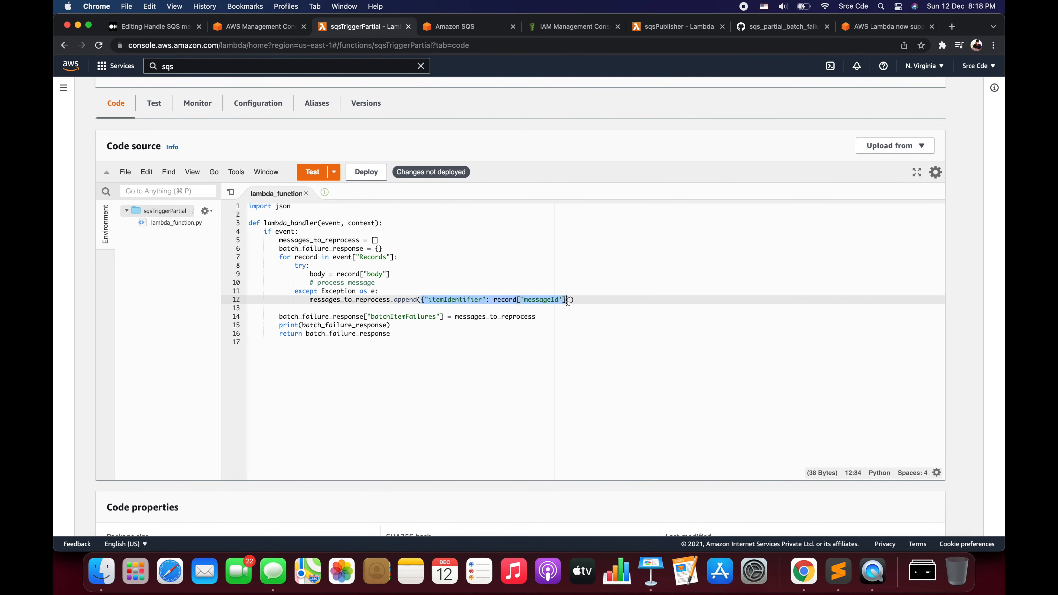
pyautogui.doubleClick(461, 298)
pyautogui.scroll(-2, 461, 299)
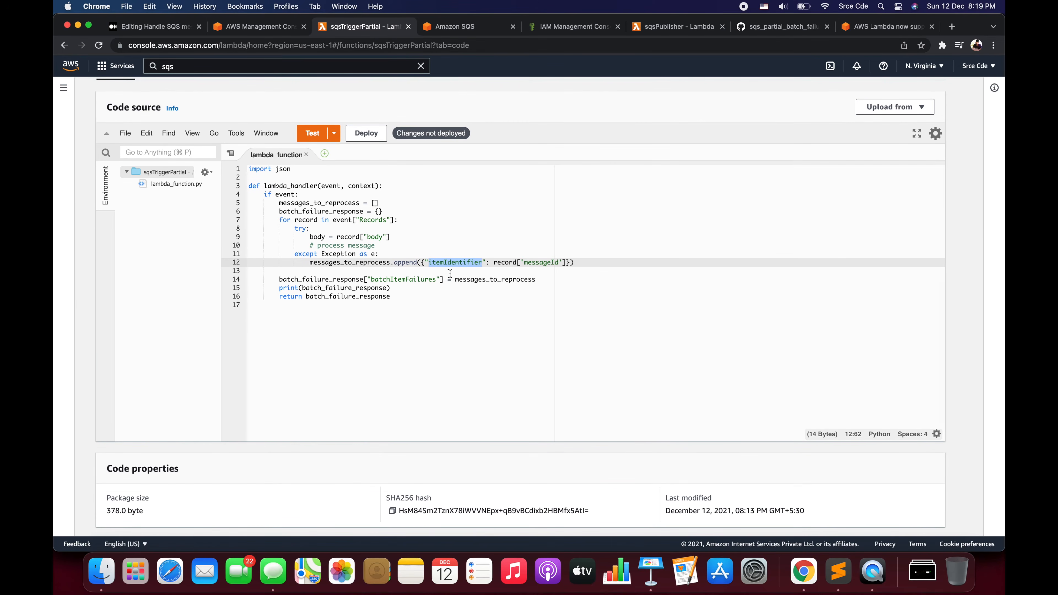
pyautogui.click(322, 280)
pyautogui.doubleClick(322, 280)
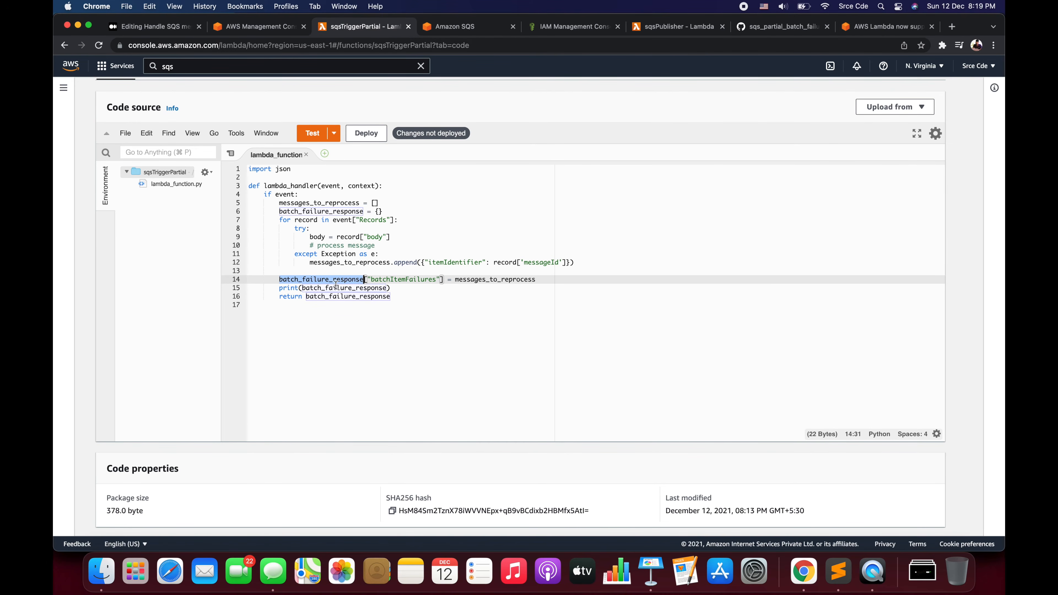
pyautogui.doubleClick(346, 288)
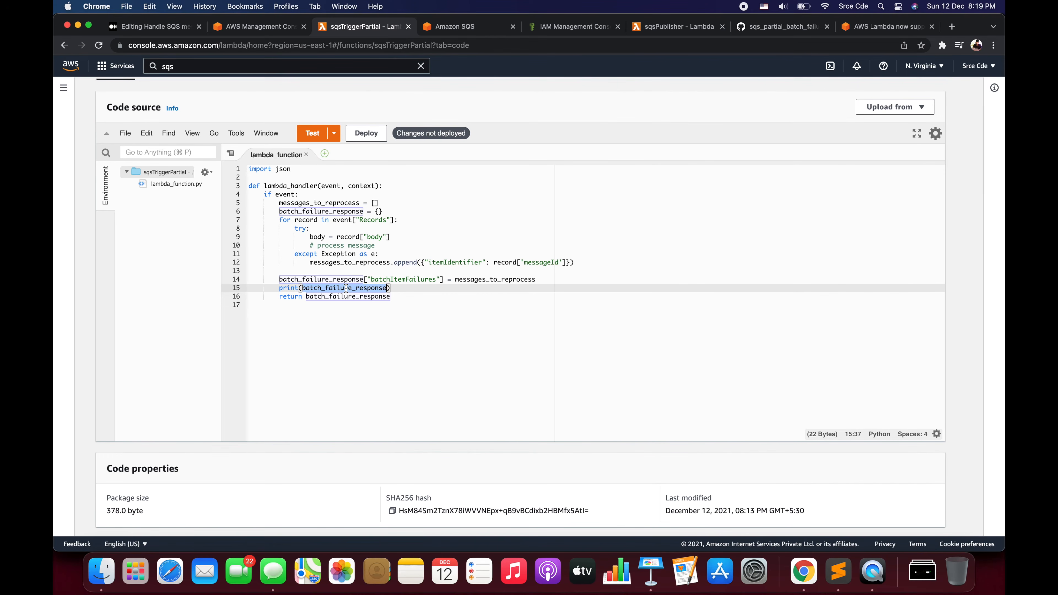
# - Deploy the updated sqsTriggerPartial function code
pyautogui.click(325, 313)
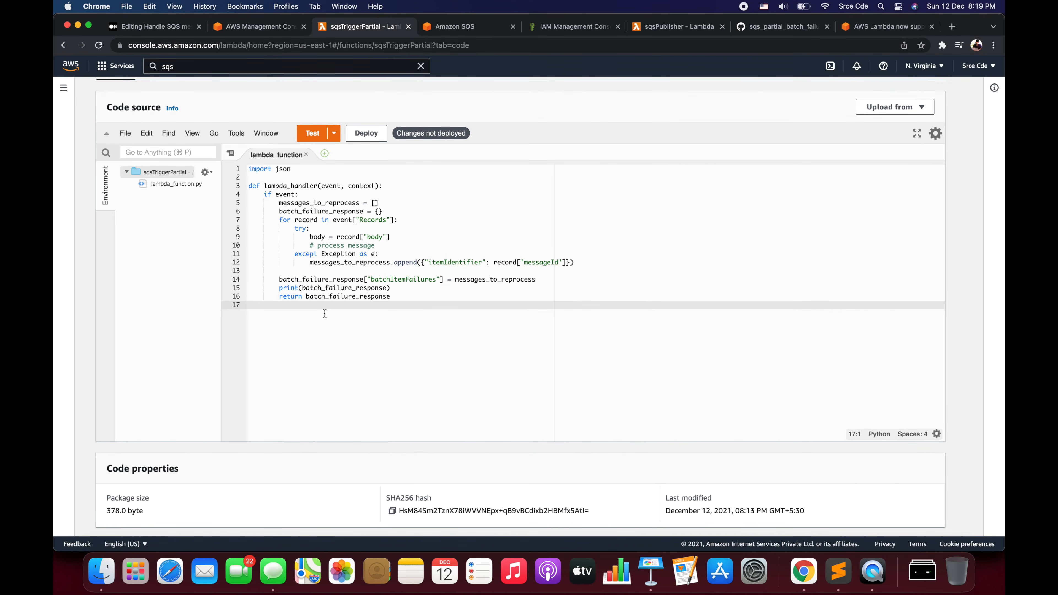
pyautogui.scroll(3, 325, 314)
pyautogui.click(367, 196)
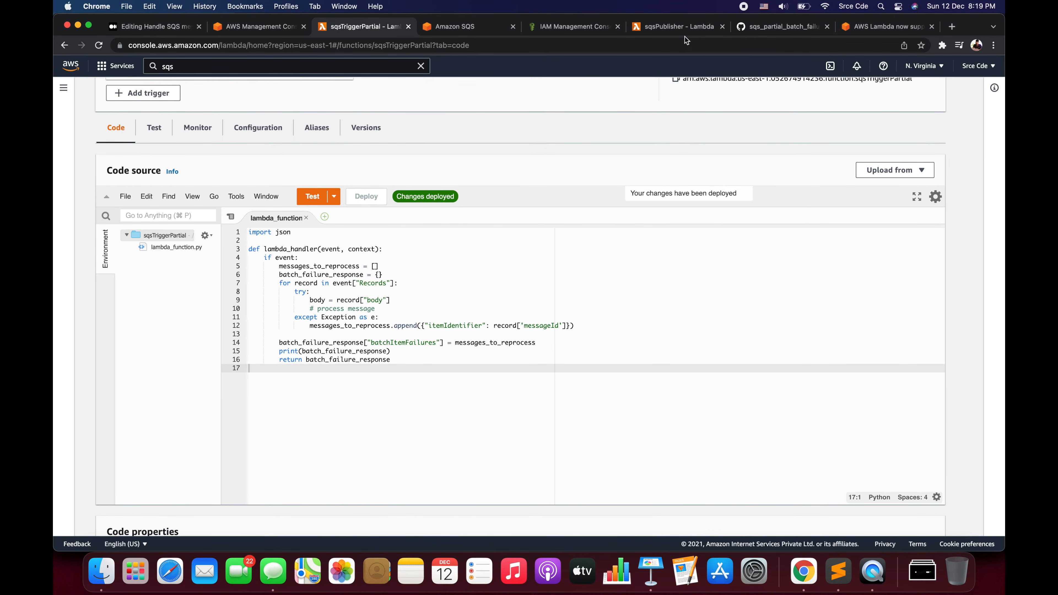
# - Switch to the sqsPublisher function and review its code, including the message_list that it sends to the queue
pyautogui.moveTo(677, 30); pyautogui.dragTo(471, 28)
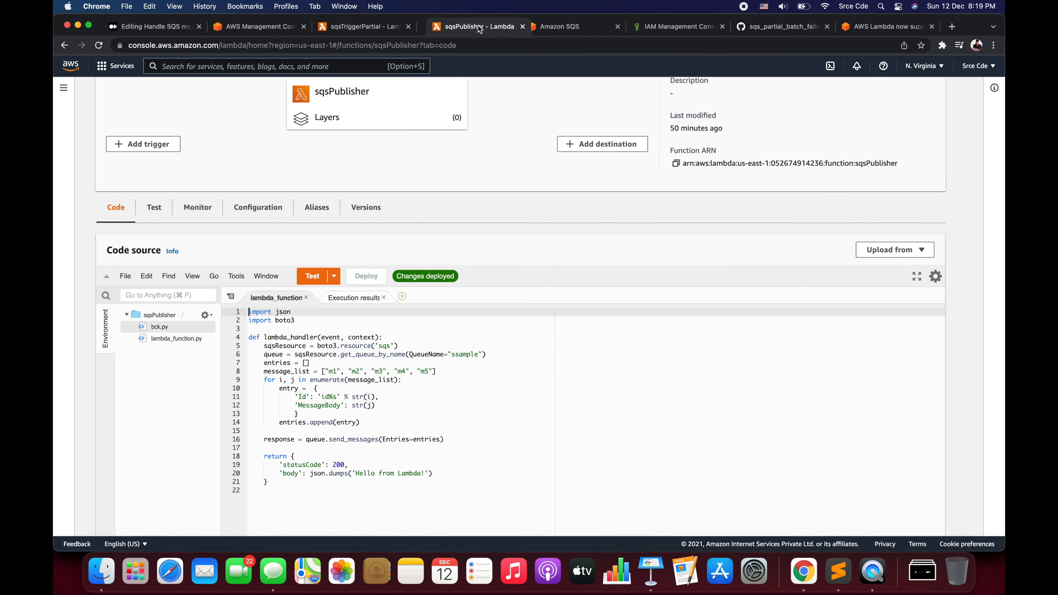
pyautogui.scroll(-2, 337, 400)
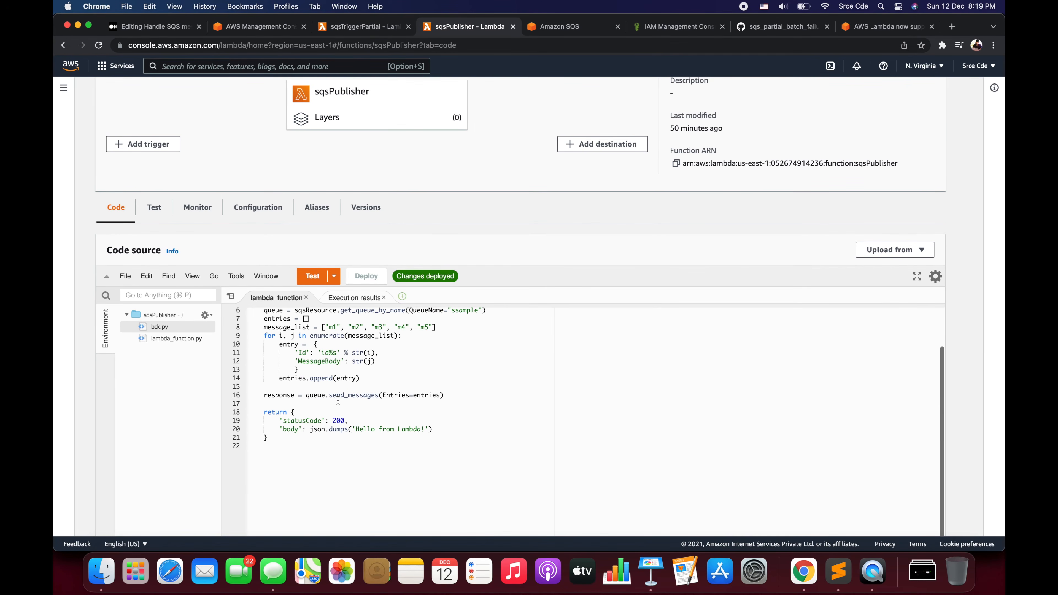
pyautogui.scroll(-4, 338, 400)
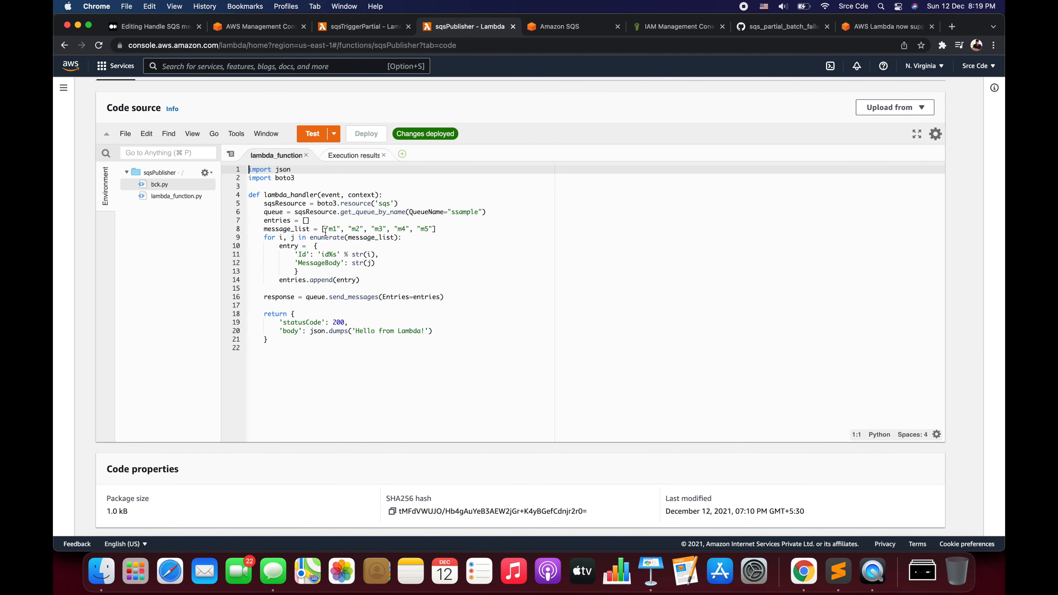
pyautogui.moveTo(325, 232); pyautogui.dragTo(439, 227)
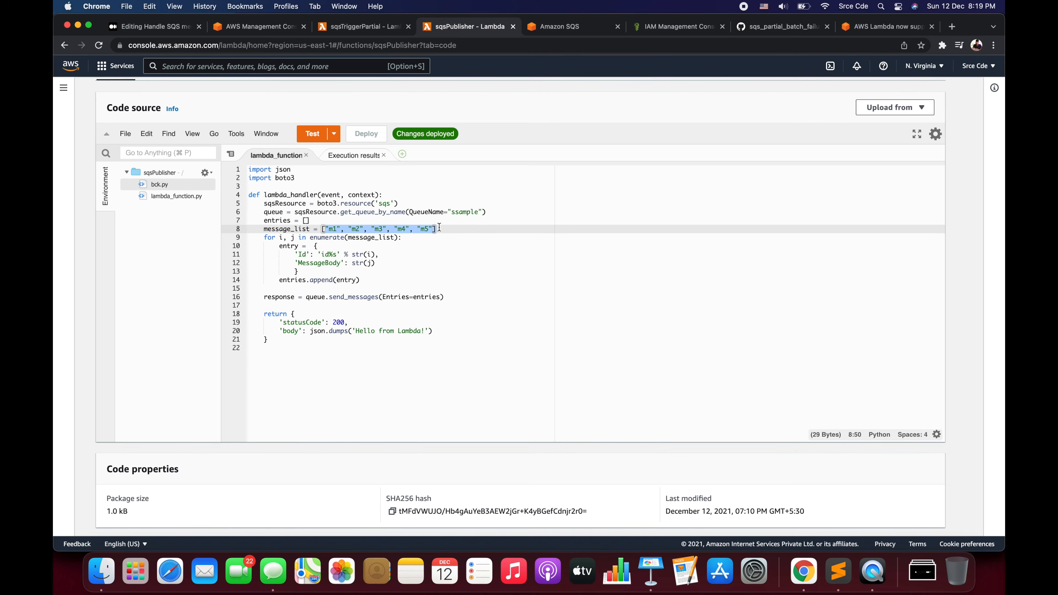
# - Copy the sqsPartial queue name from the SQS queue list, set it as QueueName in the sqsPublisher code and deploy
pyautogui.click(551, 27)
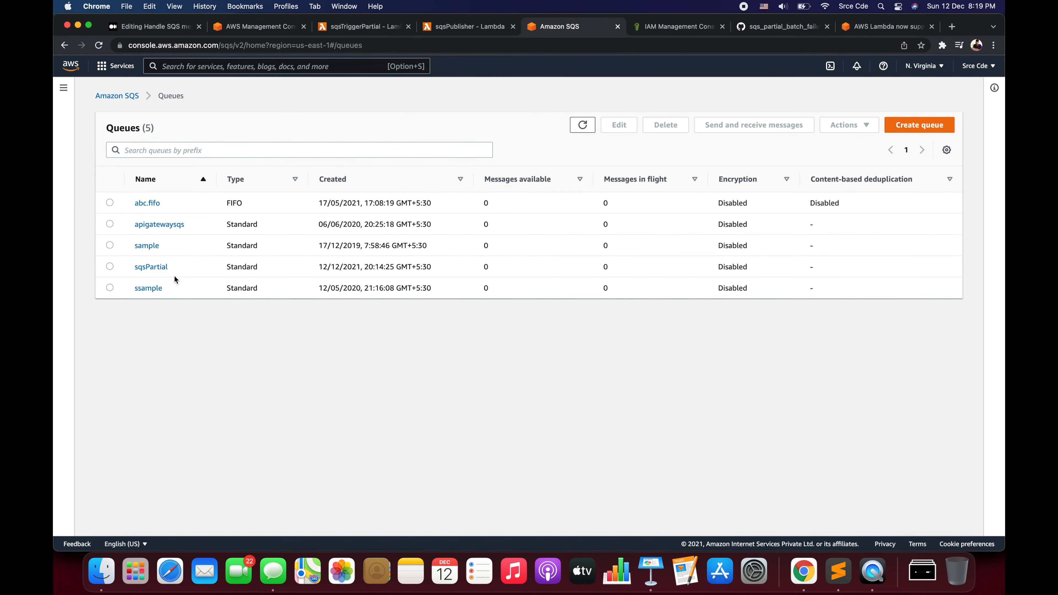
pyautogui.moveTo(137, 274); pyautogui.dragTo(133, 271)
pyautogui.press('super+c')
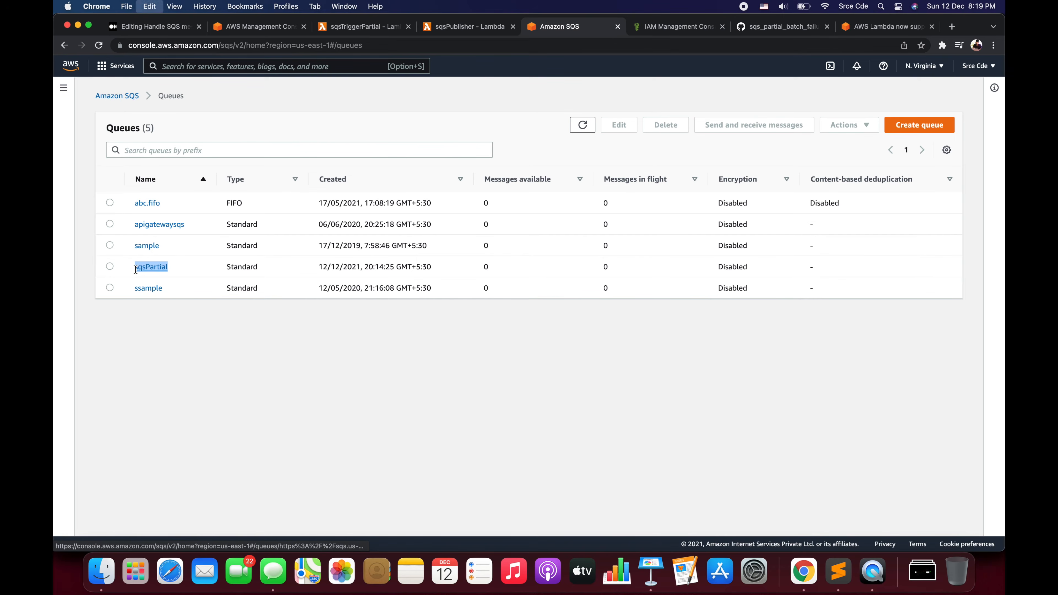
pyautogui.click(447, 27)
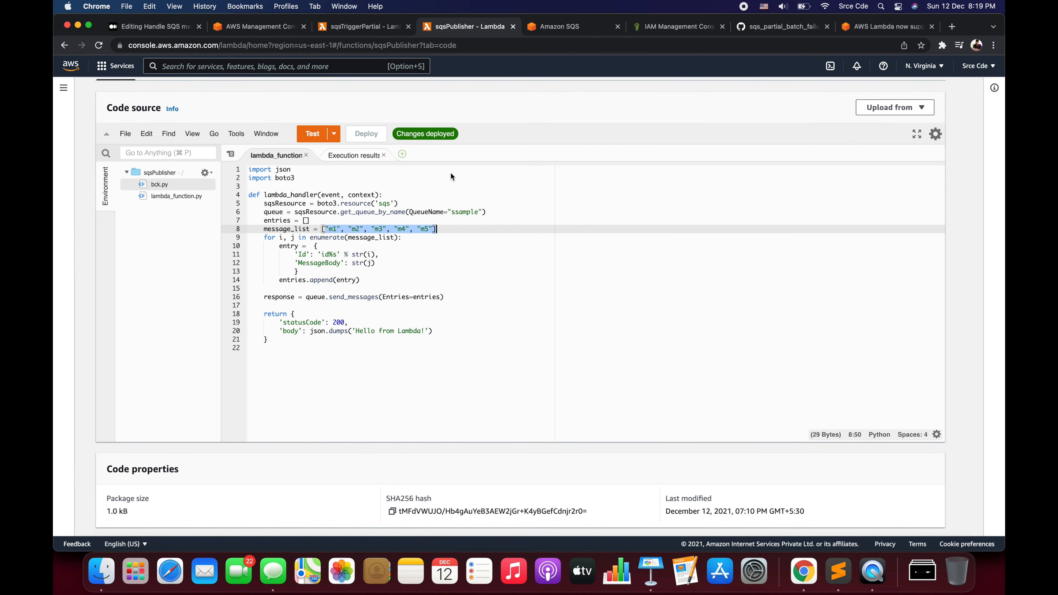
pyautogui.doubleClick(457, 213)
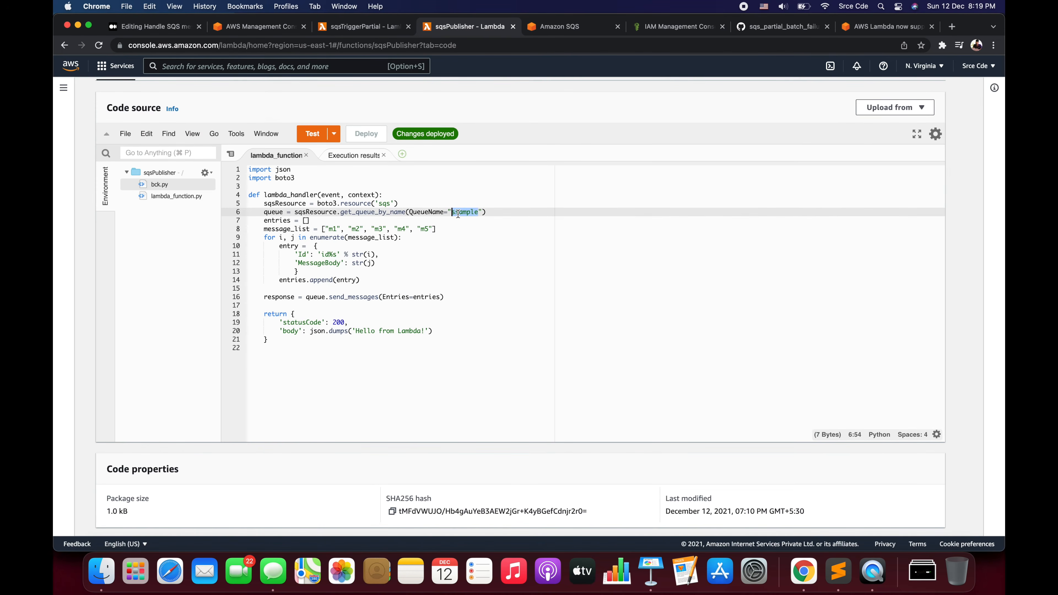
pyautogui.press('super+v')
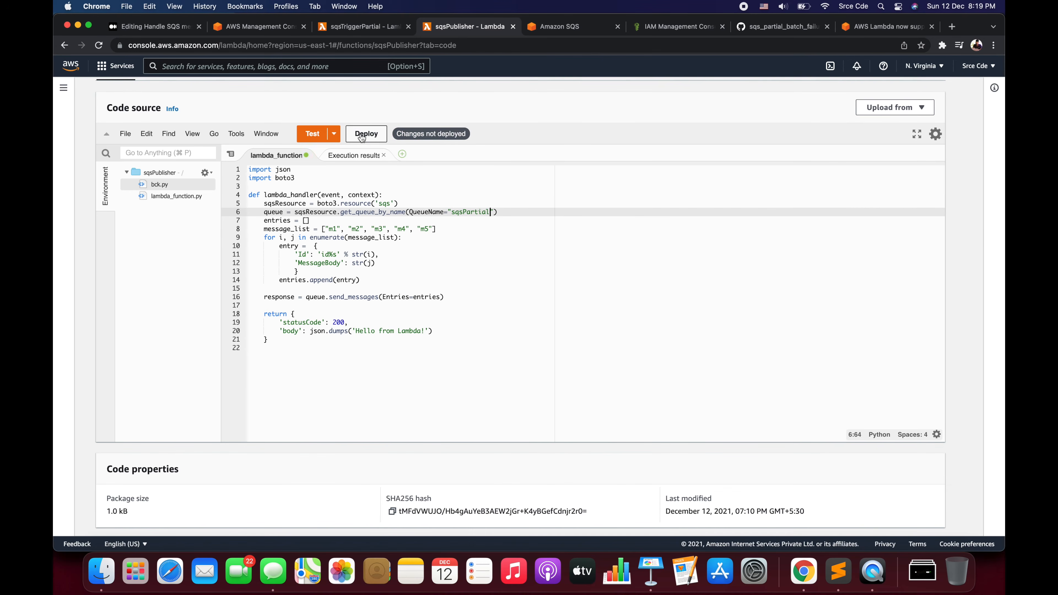
pyautogui.click(362, 134)
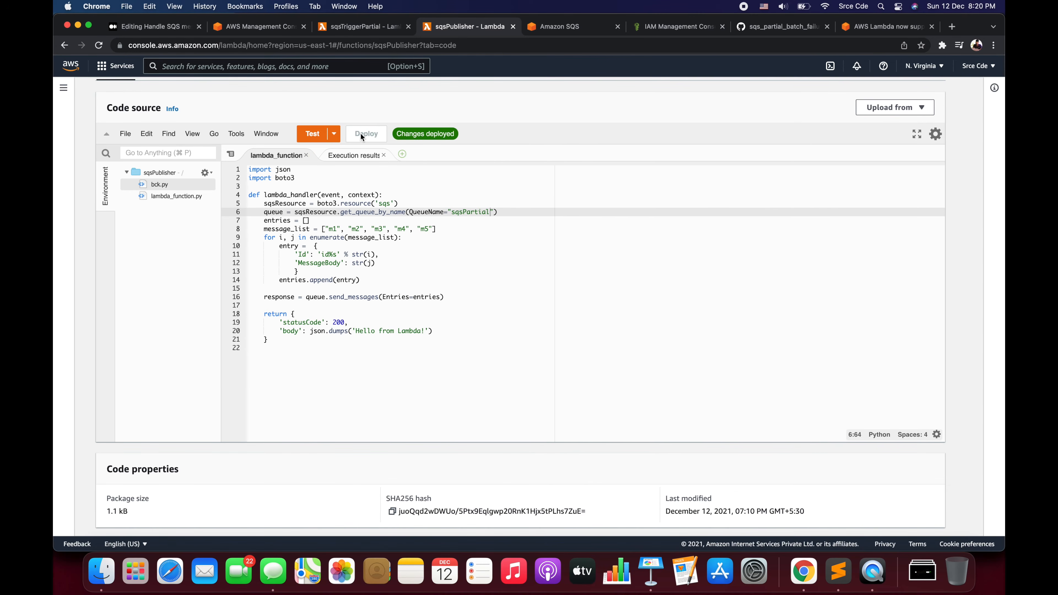
# - Add print(body) below the body assignment in the sqsTriggerPartial handler and deploy the function
pyautogui.scroll(5, 360, 132)
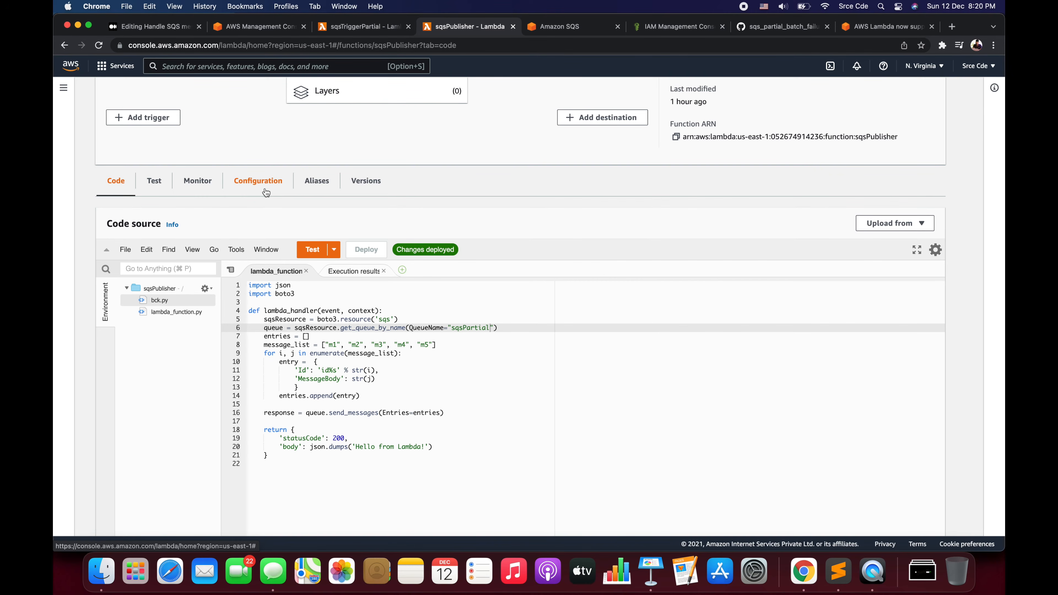
pyautogui.click(367, 28)
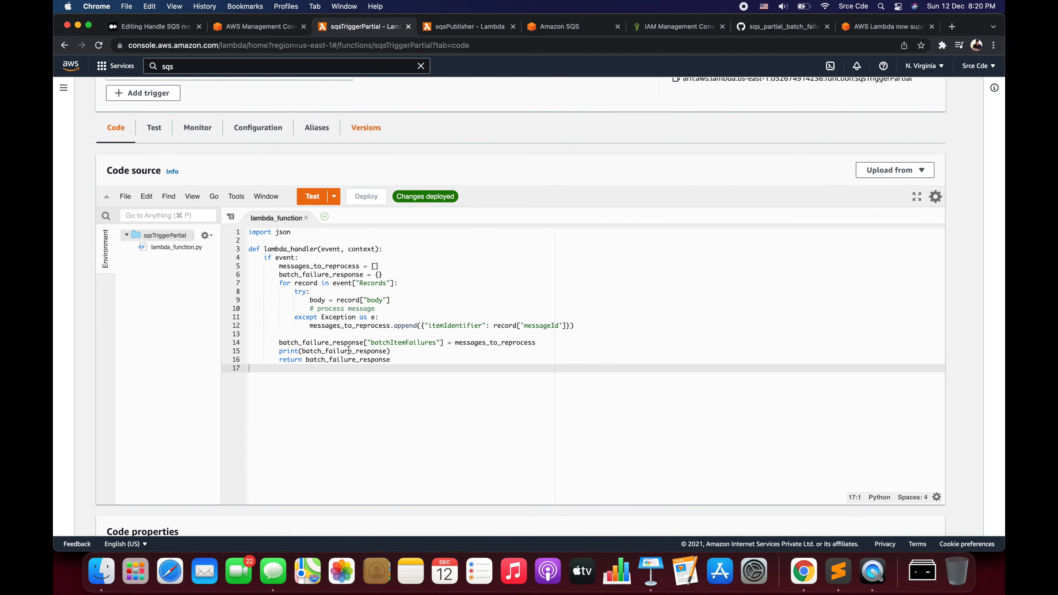
pyautogui.click(402, 300)
pyautogui.press('Return')
pyautogui.write('print(body')
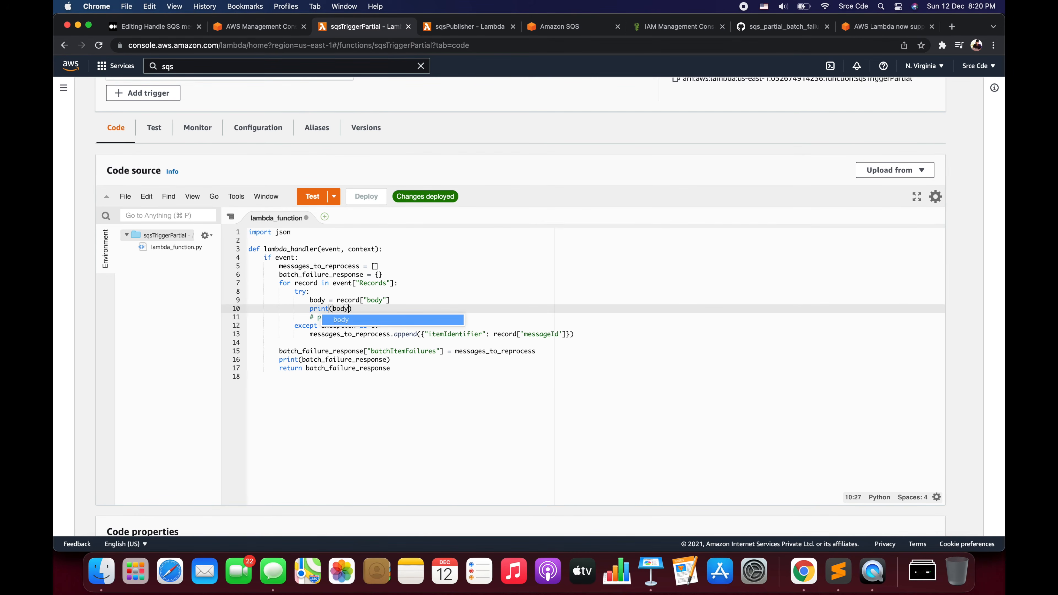
pyautogui.press('Escape')
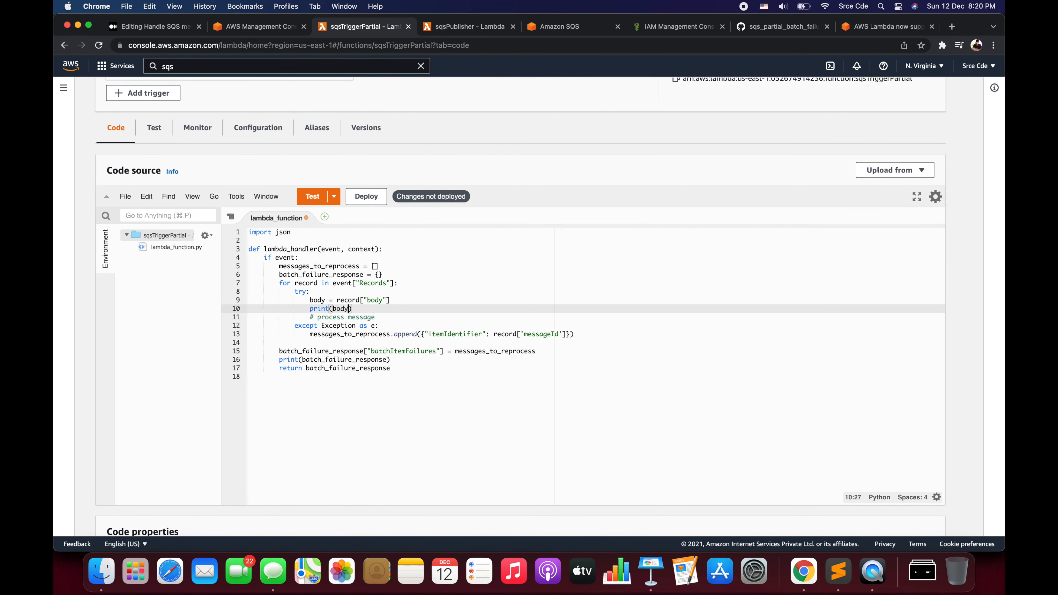
pyautogui.click(365, 196)
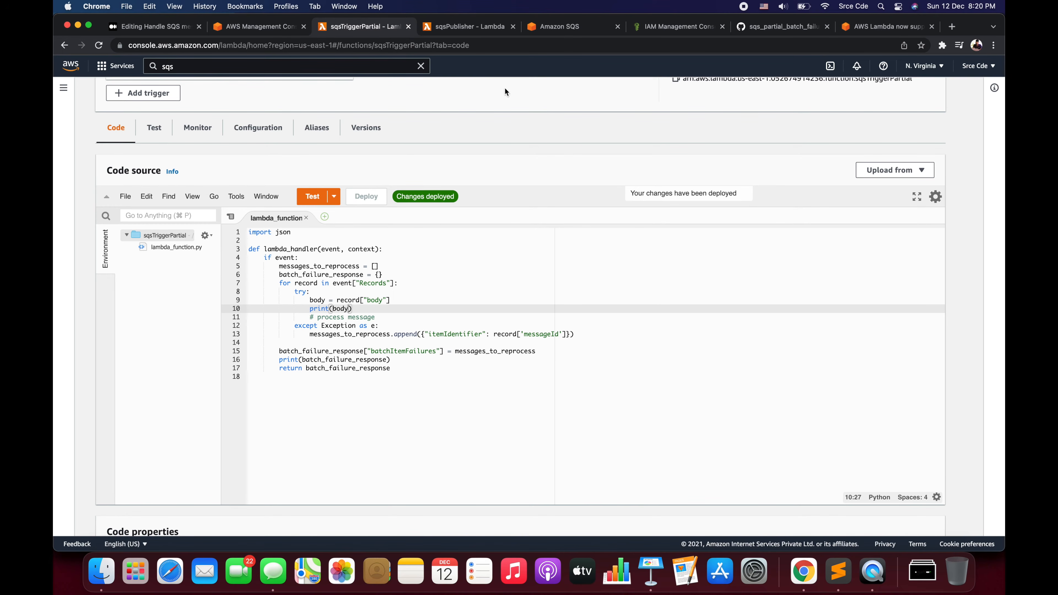
# - Run sqsPublisher with the default hello-world test event to publish its messages to the queue
pyautogui.moveTo(462, 30); pyautogui.dragTo(573, 28)
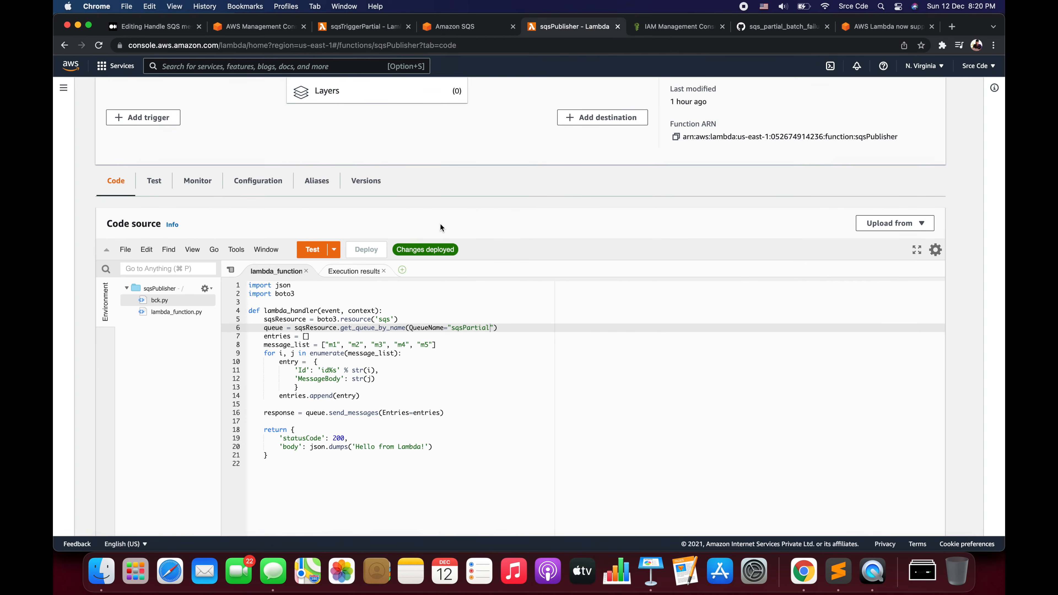
pyautogui.click(155, 182)
pyautogui.click(930, 359)
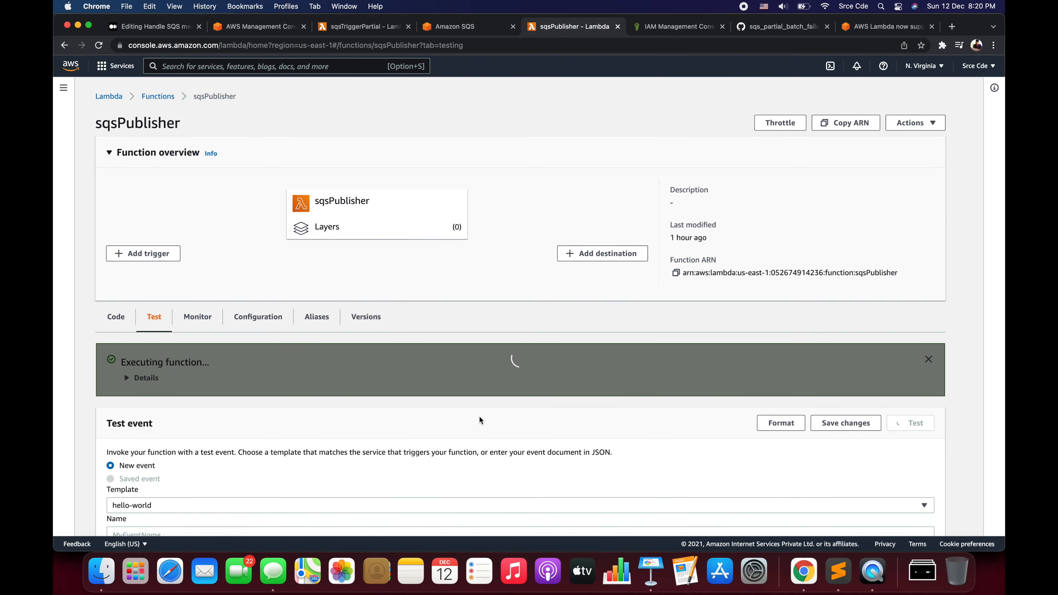
pyautogui.scroll(-3, 182, 431)
pyautogui.scroll(-5, 182, 431)
pyautogui.scroll(5, 182, 431)
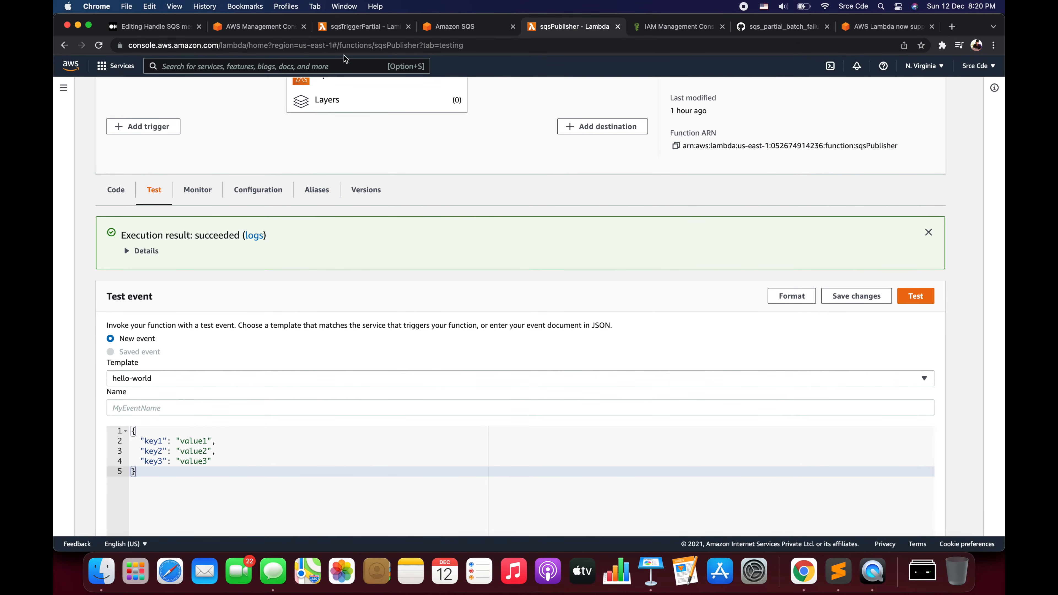
# - Open the CloudWatch logs of the sqsTriggerPartial function from its monitoring page
pyautogui.click(347, 31)
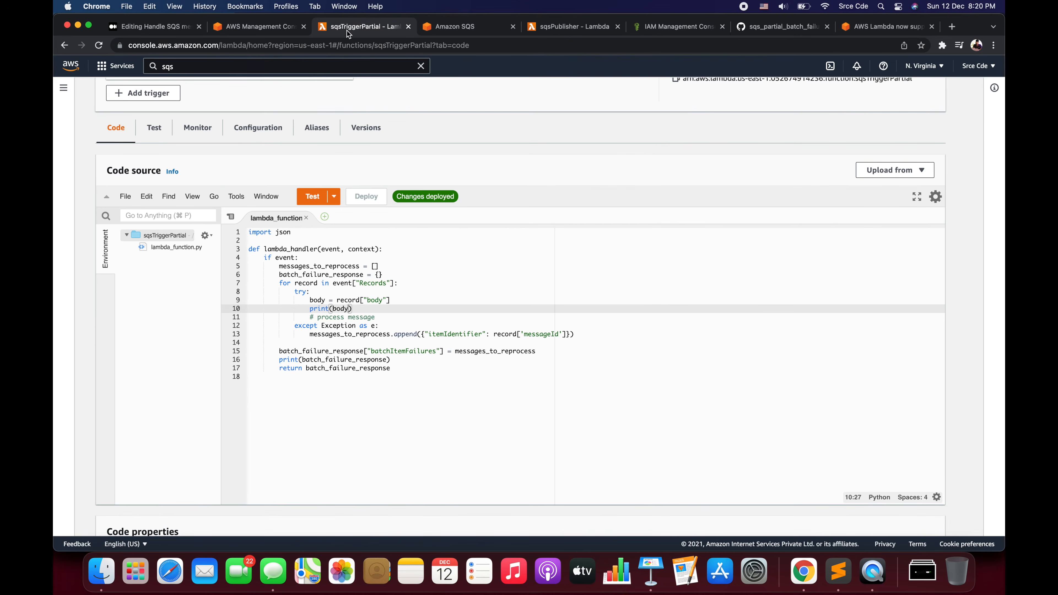
pyautogui.click(239, 130)
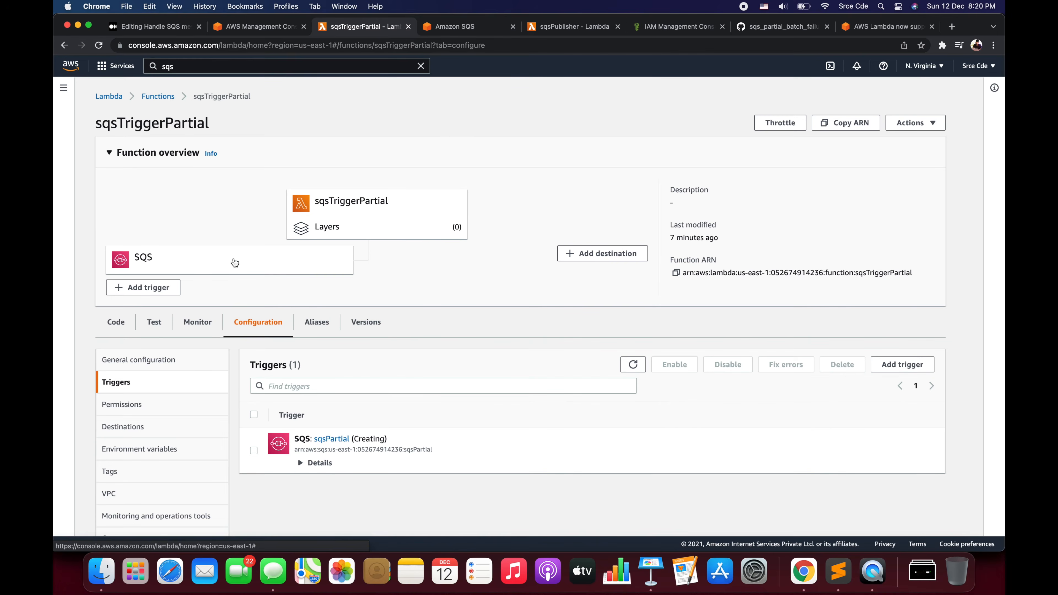
pyautogui.click(202, 326)
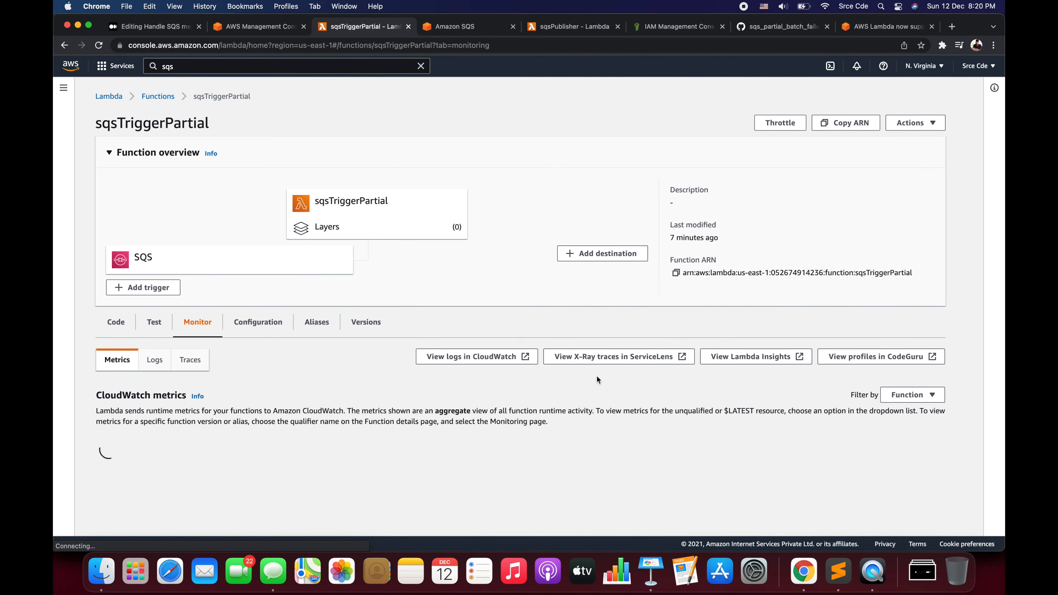
pyautogui.click(500, 361)
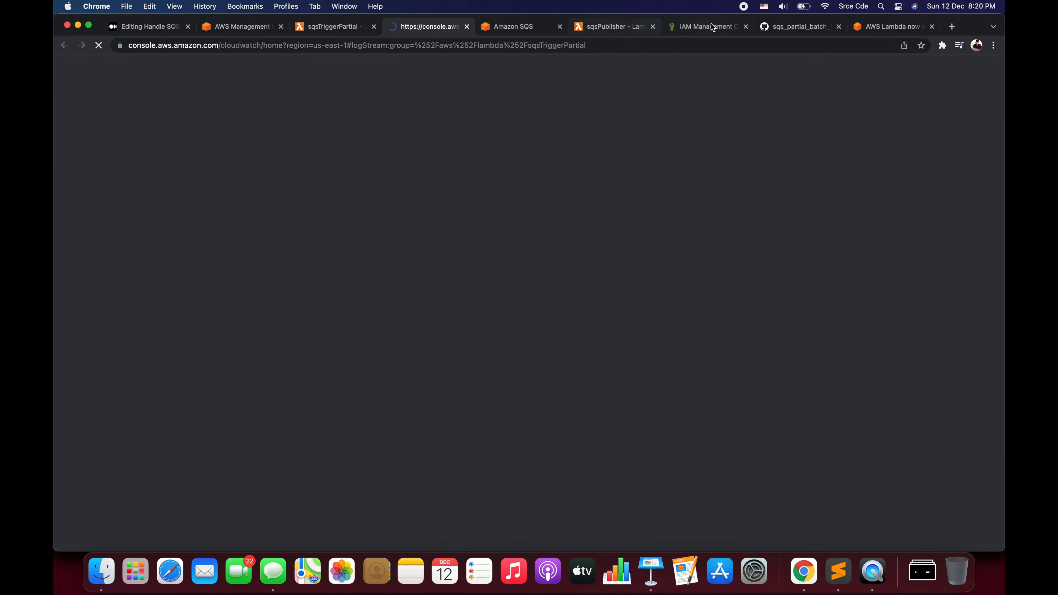
# - Refresh the SQS queue list to check the message counts and return to the CloudWatch log group
pyautogui.click(711, 24)
pyautogui.click(500, 26)
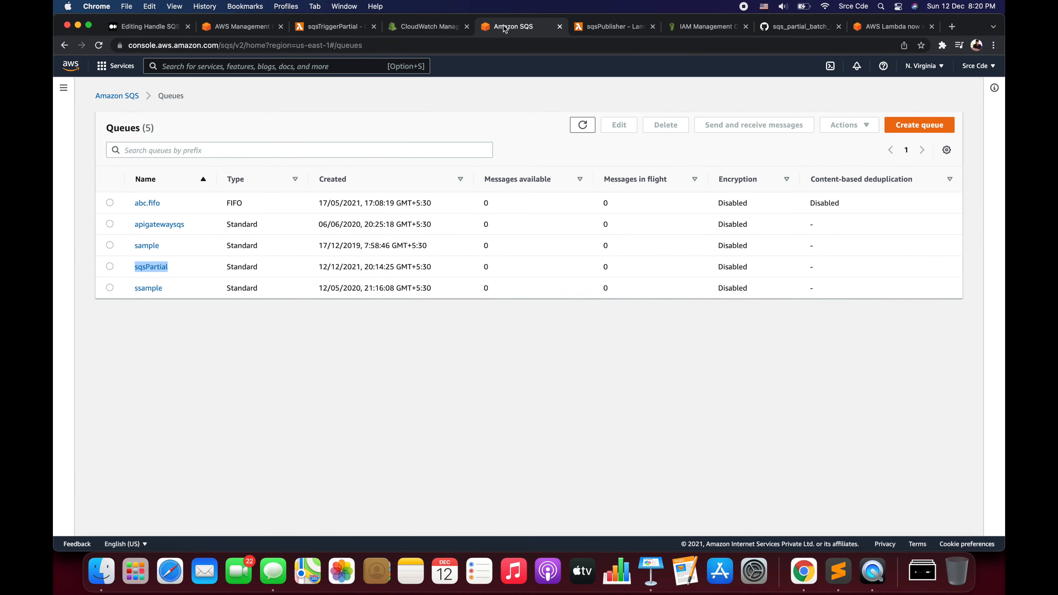
pyautogui.click(584, 125)
pyautogui.click(430, 27)
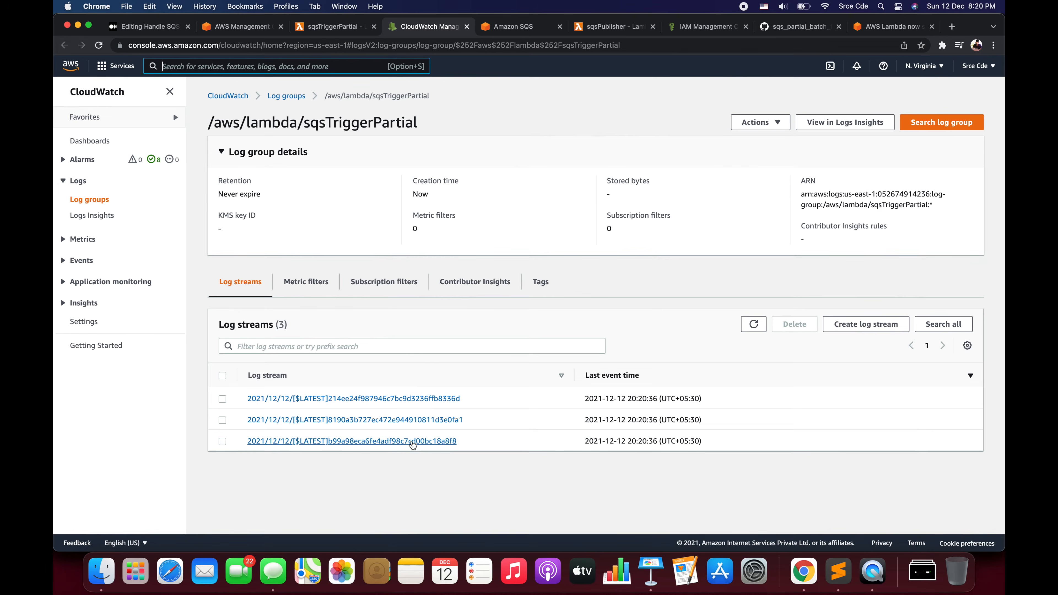
# - Examine the message bodies and batchItemFailures output in the log streams beginning b99a98eca6fe and 8190a3b727ec
pyautogui.click(412, 442)
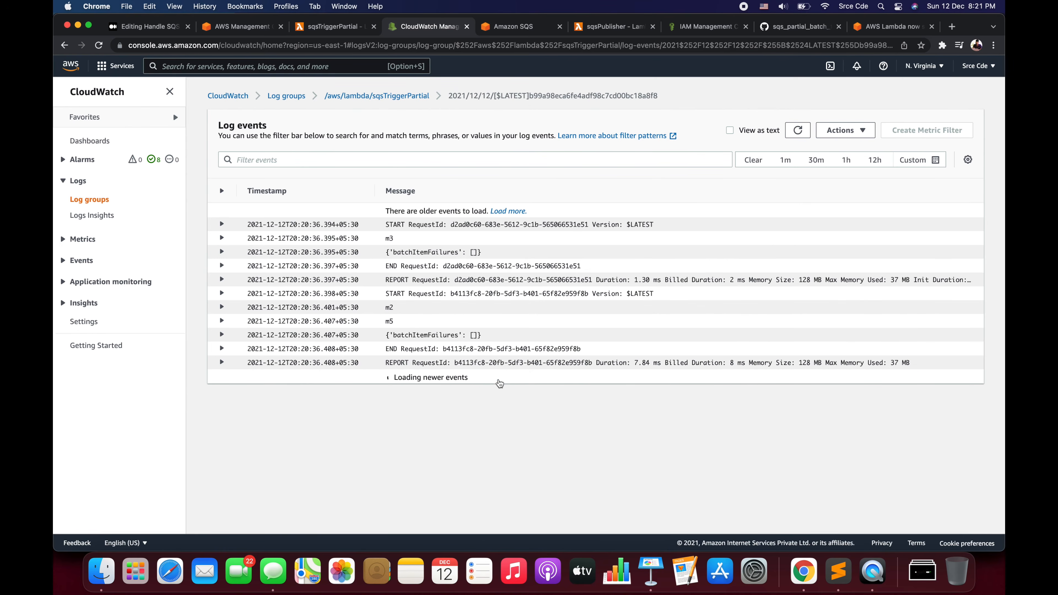
pyautogui.click(388, 240)
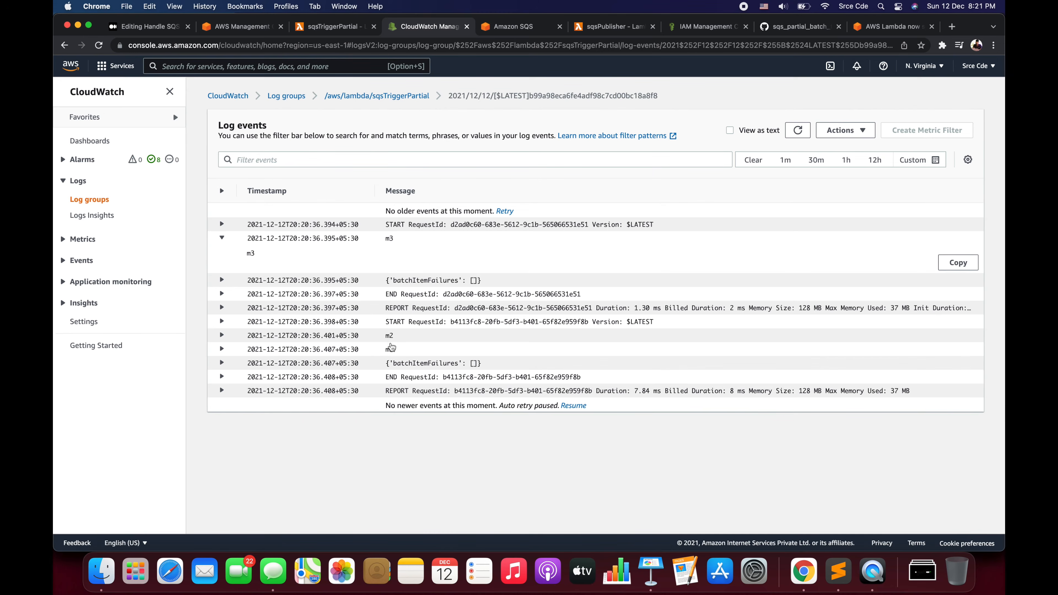
pyautogui.moveTo(384, 337); pyautogui.dragTo(404, 357)
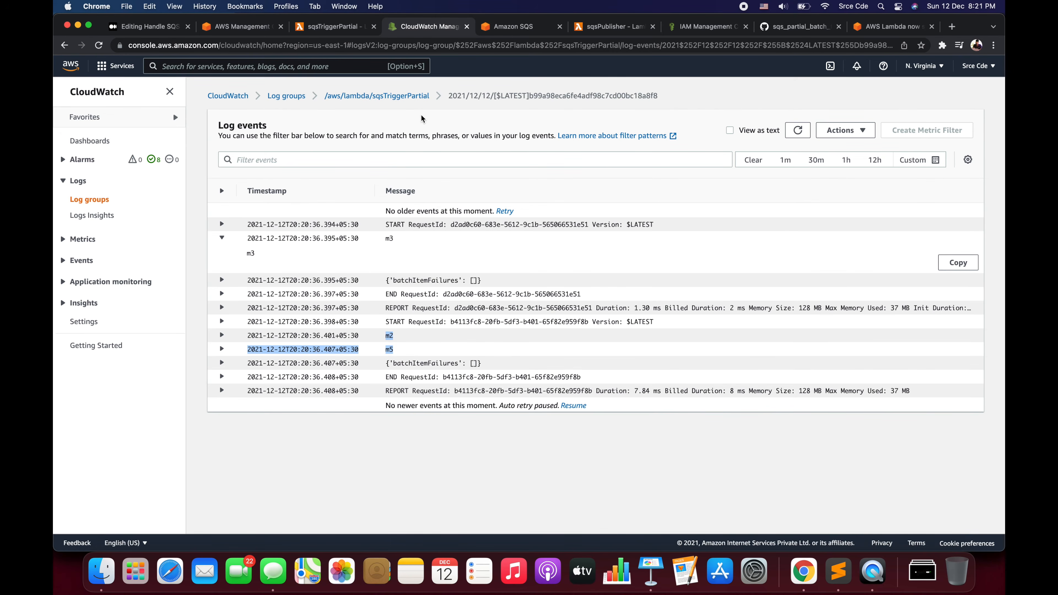
pyautogui.click(413, 99)
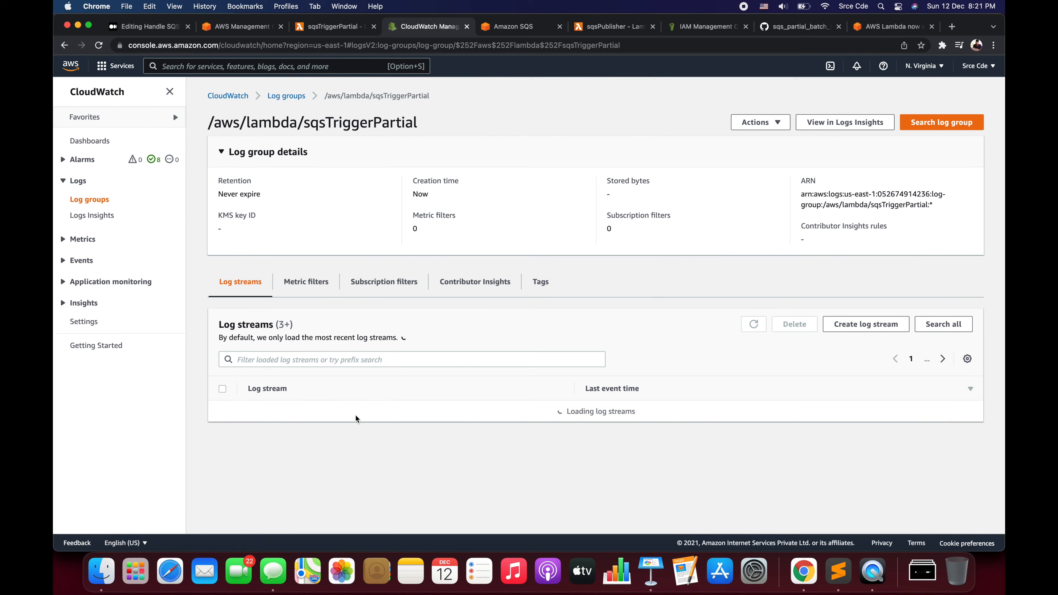
pyautogui.click(350, 420)
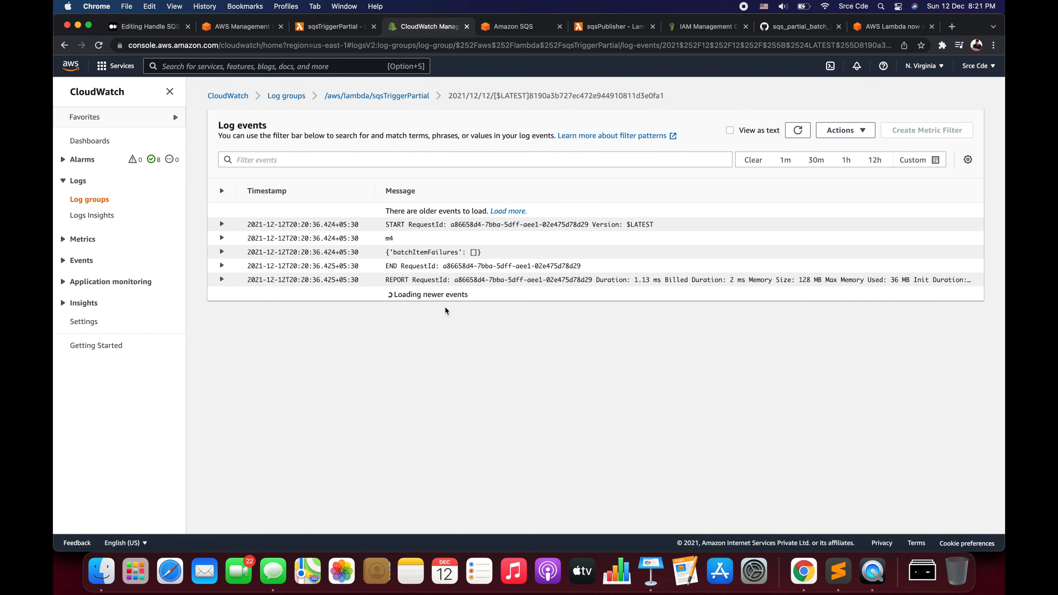
# - Examine the message body and batchItemFailures output in the log stream beginning 214ee24f9879, and return to the log group
pyautogui.doubleClick(389, 239)
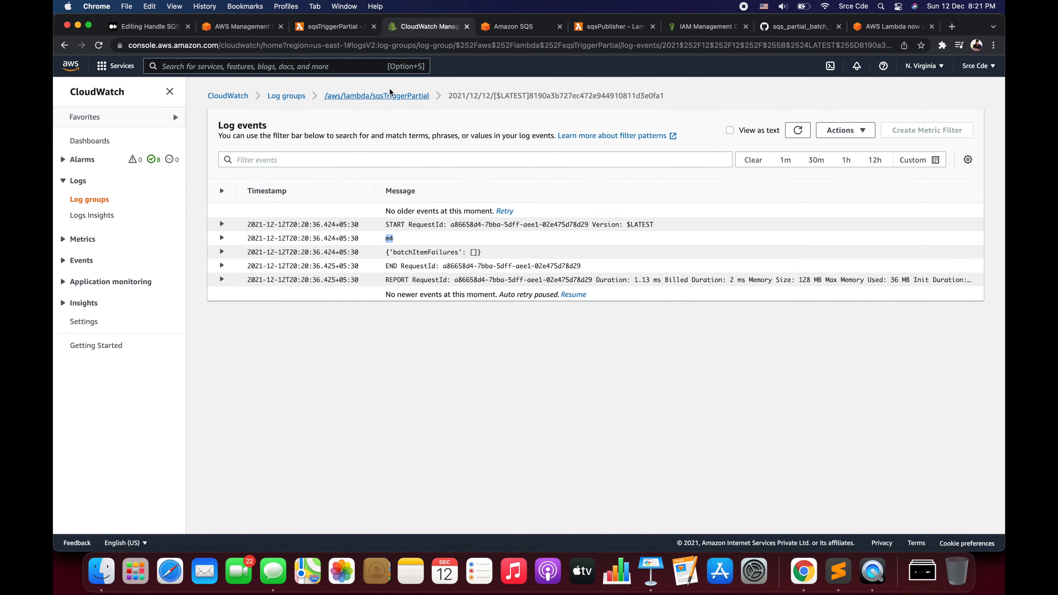
pyautogui.click(390, 98)
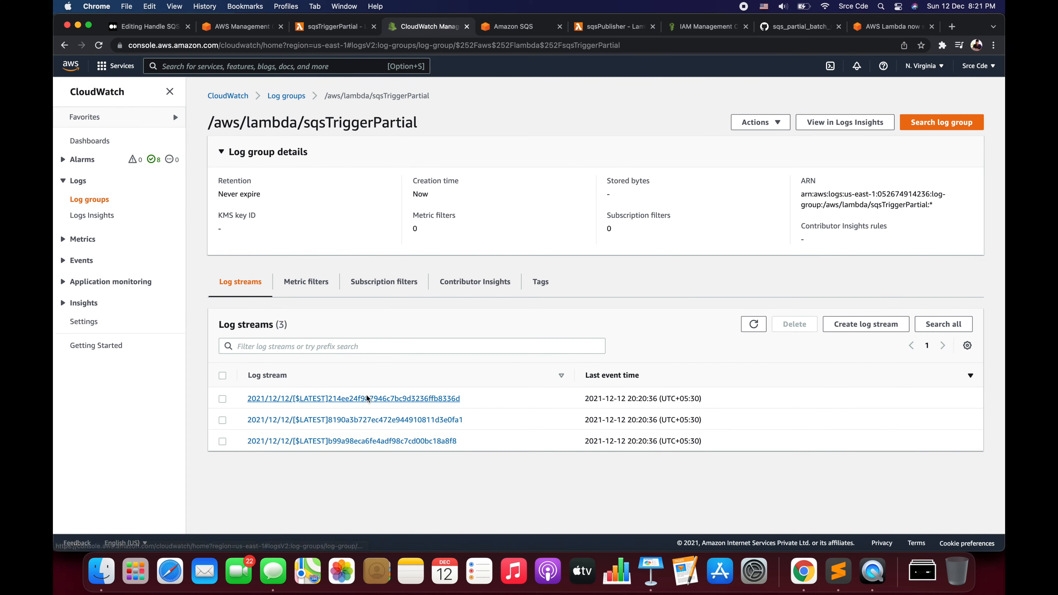
pyautogui.click(366, 399)
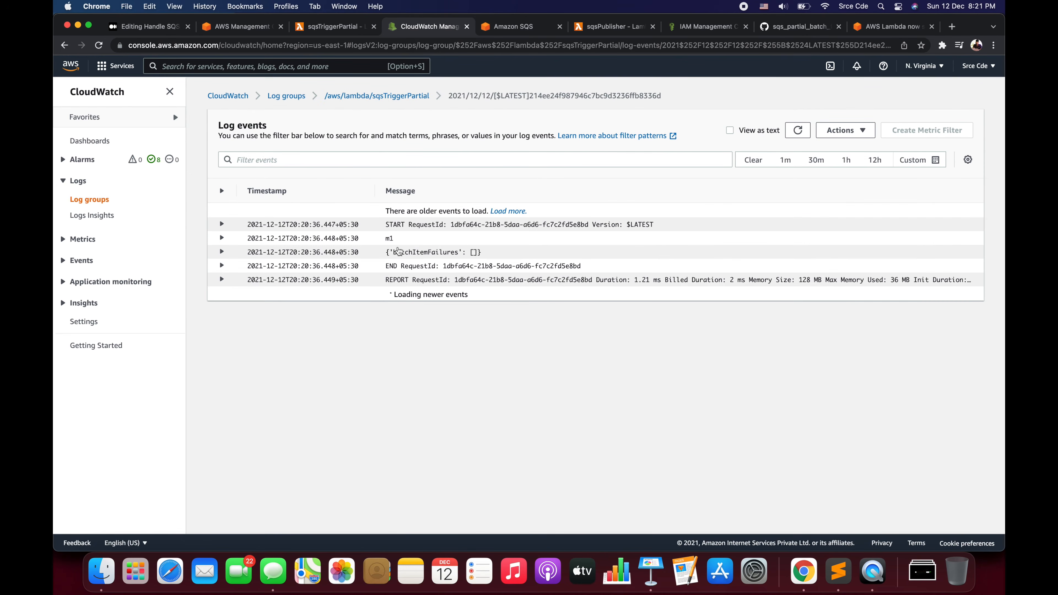
pyautogui.doubleClick(389, 239)
pyautogui.moveTo(386, 253); pyautogui.dragTo(490, 253)
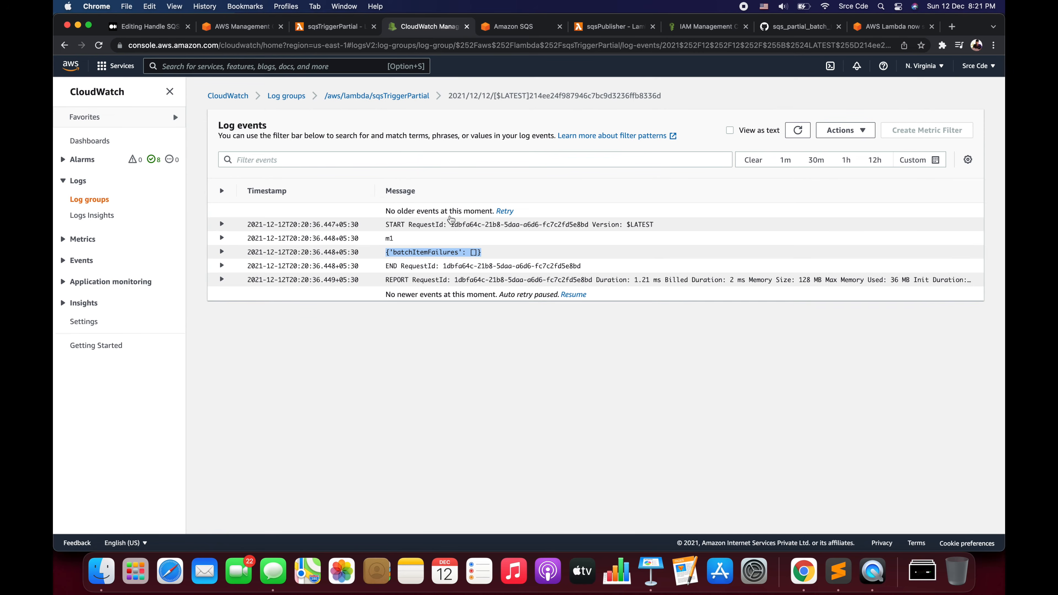
pyautogui.click(399, 96)
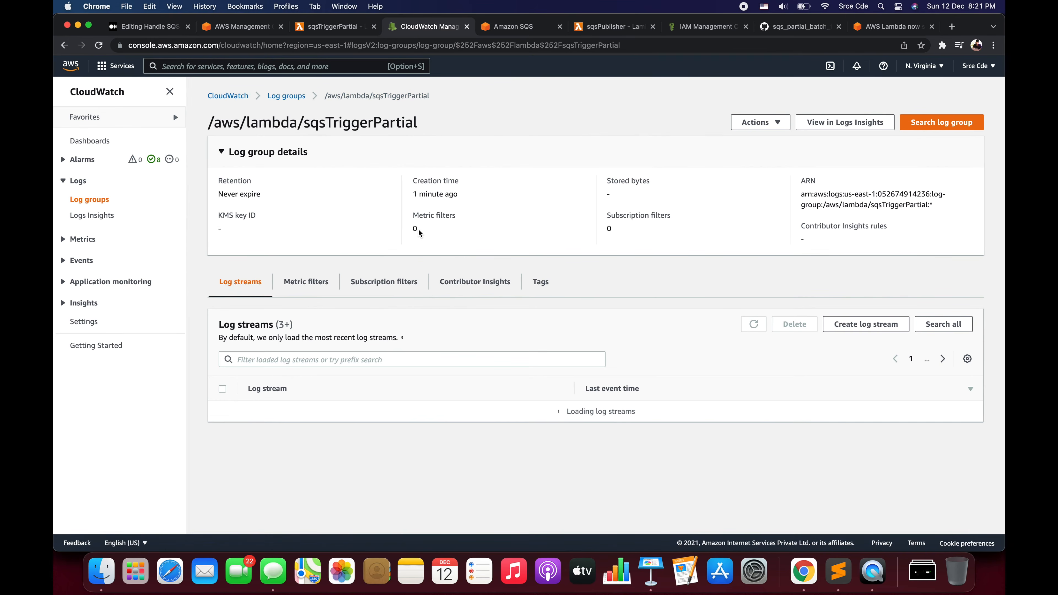
# - In the sqsTriggerPartial code, add an if body == "m1": block containing 1/0 after print(body), and deploy the change
pyautogui.click(334, 29)
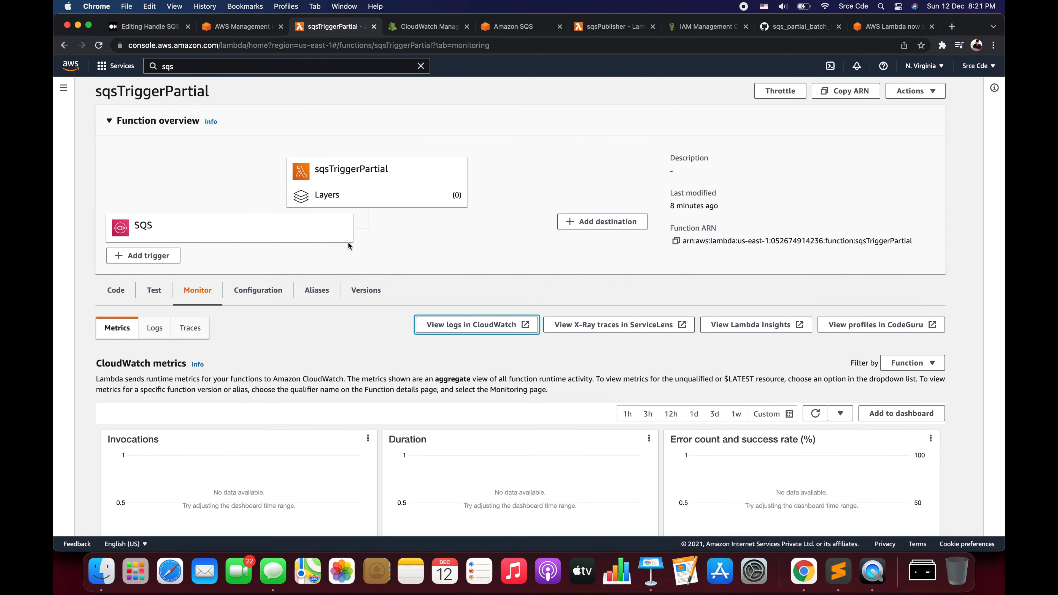
pyautogui.click(117, 292)
pyautogui.scroll(-3, 360, 243)
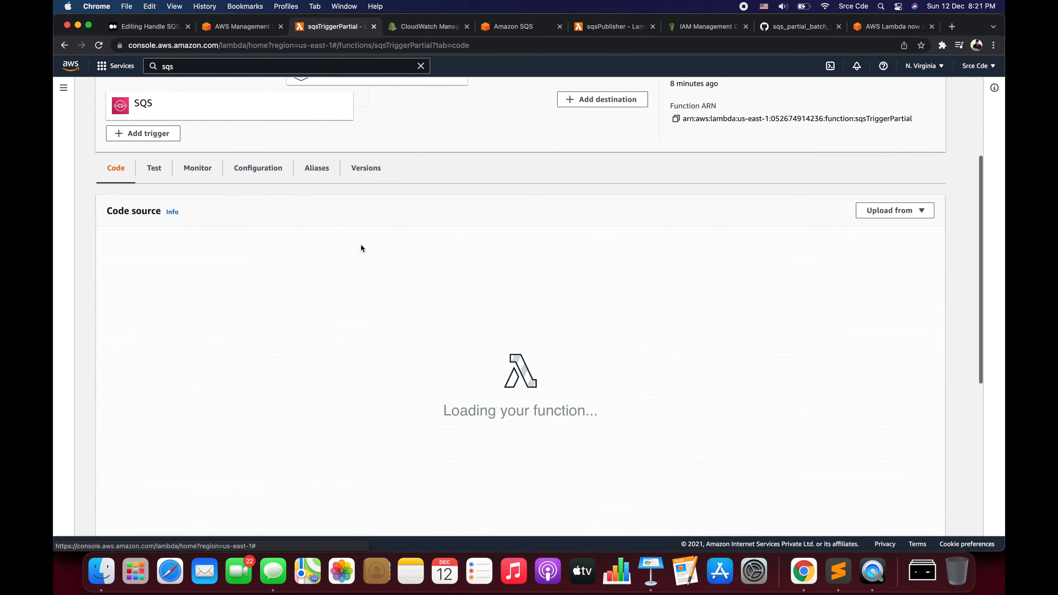
pyautogui.scroll(-1, 349, 318)
pyautogui.click(398, 333)
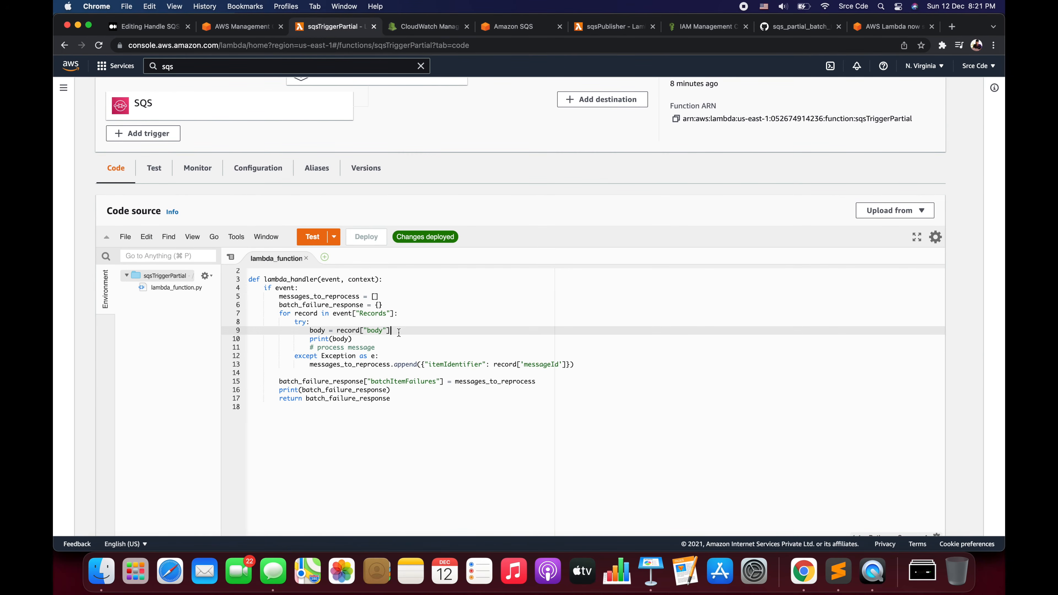
pyautogui.press('Down')
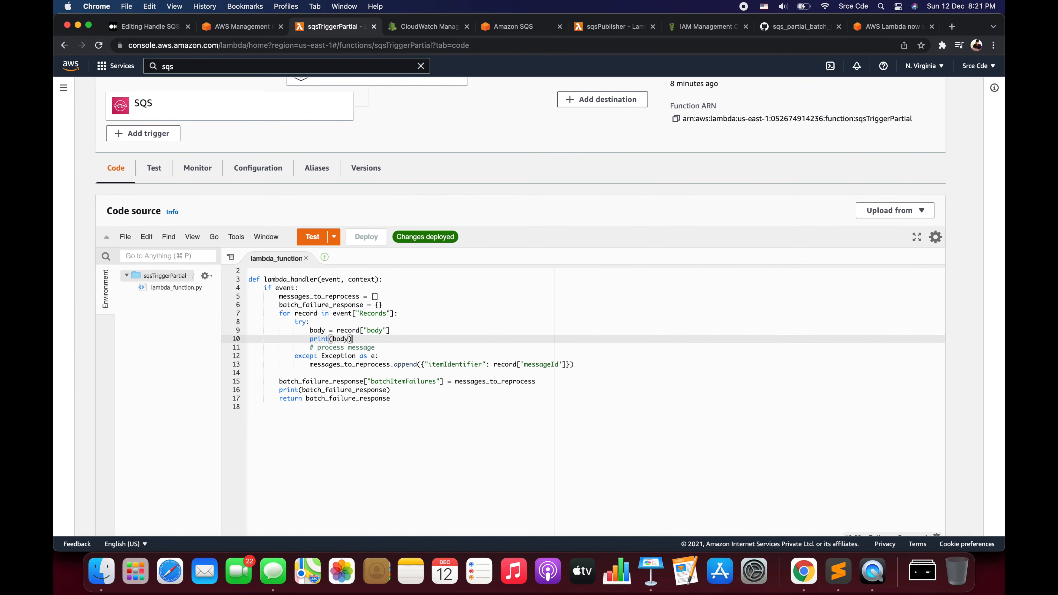
pyautogui.press('Return')
pyautogui.write('if body ==')
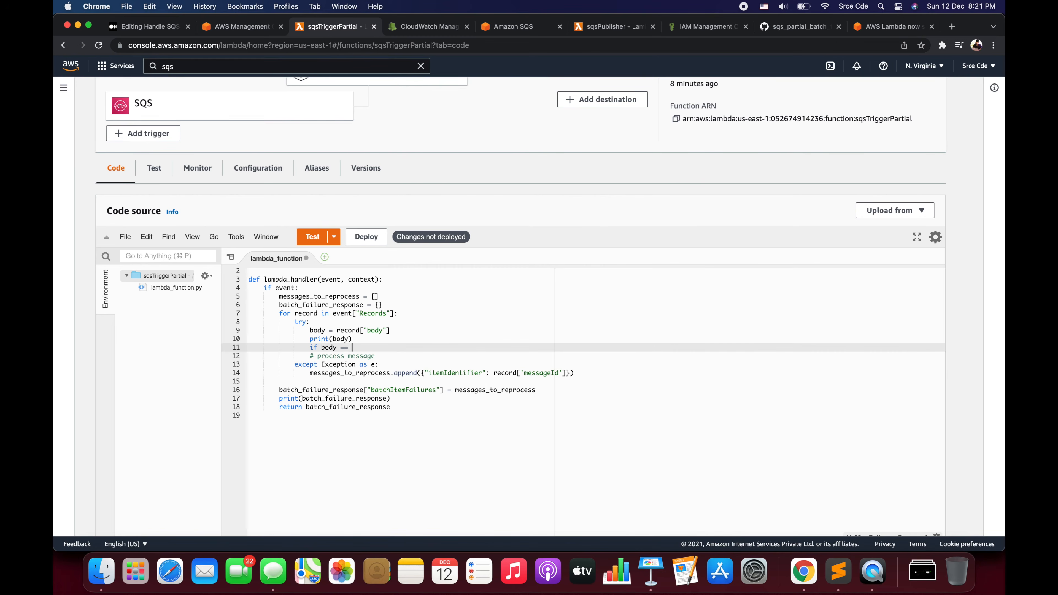
pyautogui.write('m1":')
pyautogui.press('Return')
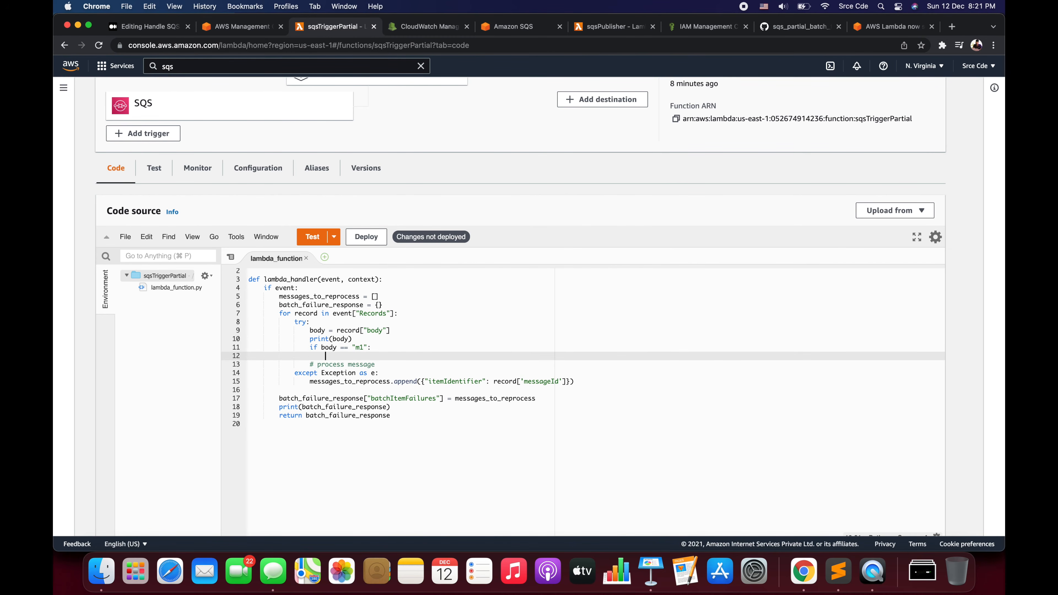
pyautogui.write('1/0')
pyautogui.click(366, 238)
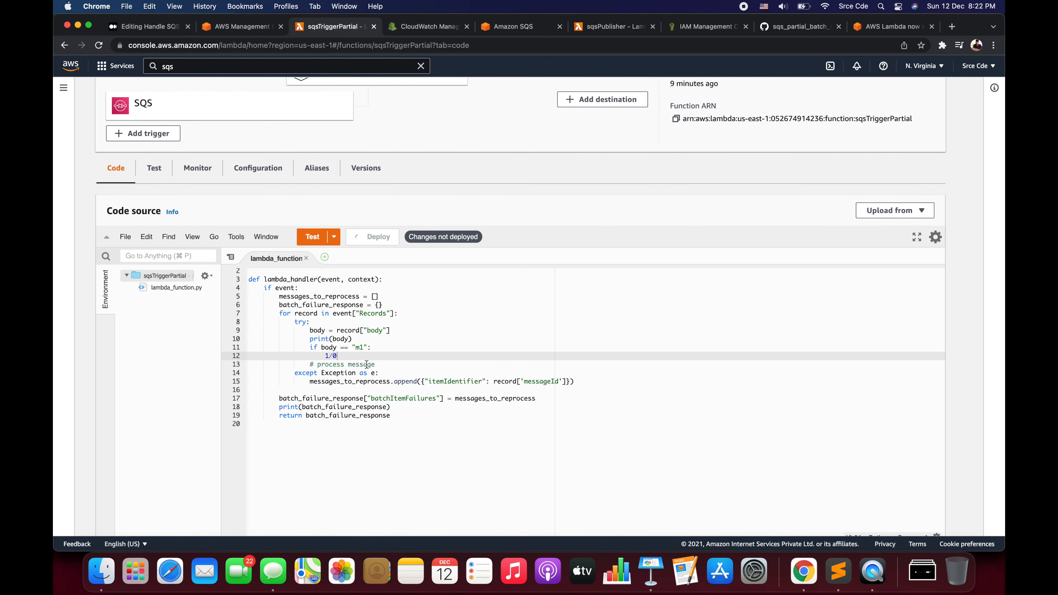
# - Review the m1 condition and the printed batch_failure_response, and run the sqsPublisher test again to publish its messages
pyautogui.scroll(-1, 374, 369)
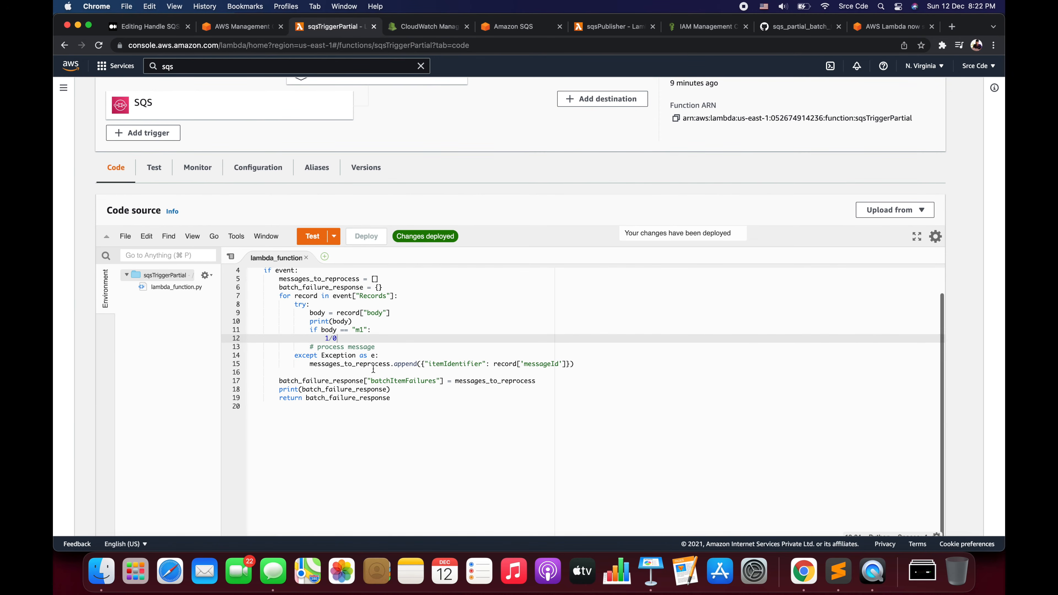
pyautogui.doubleClick(360, 331)
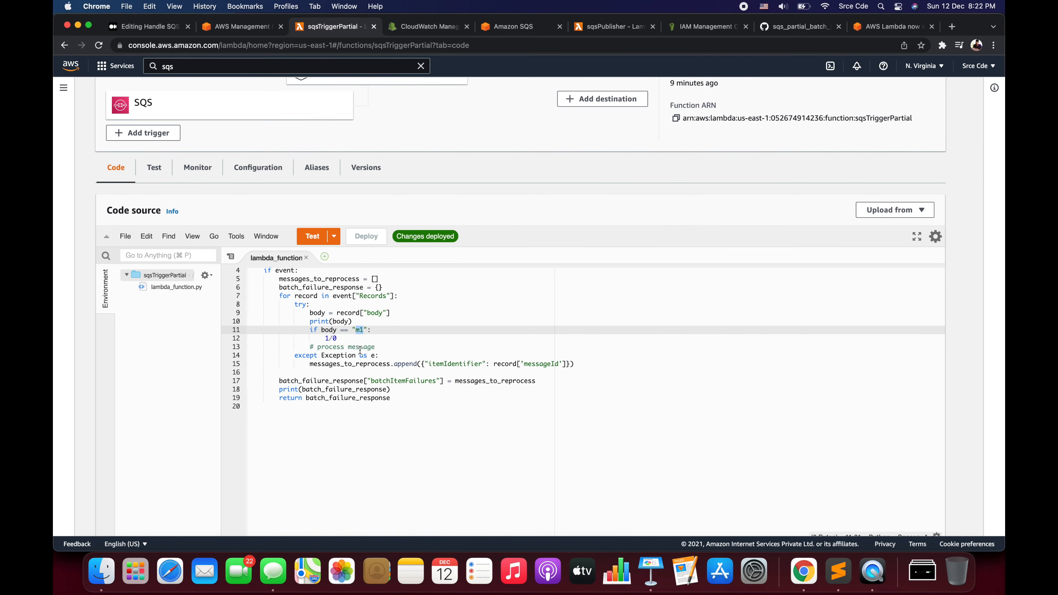
pyautogui.doubleClick(314, 389)
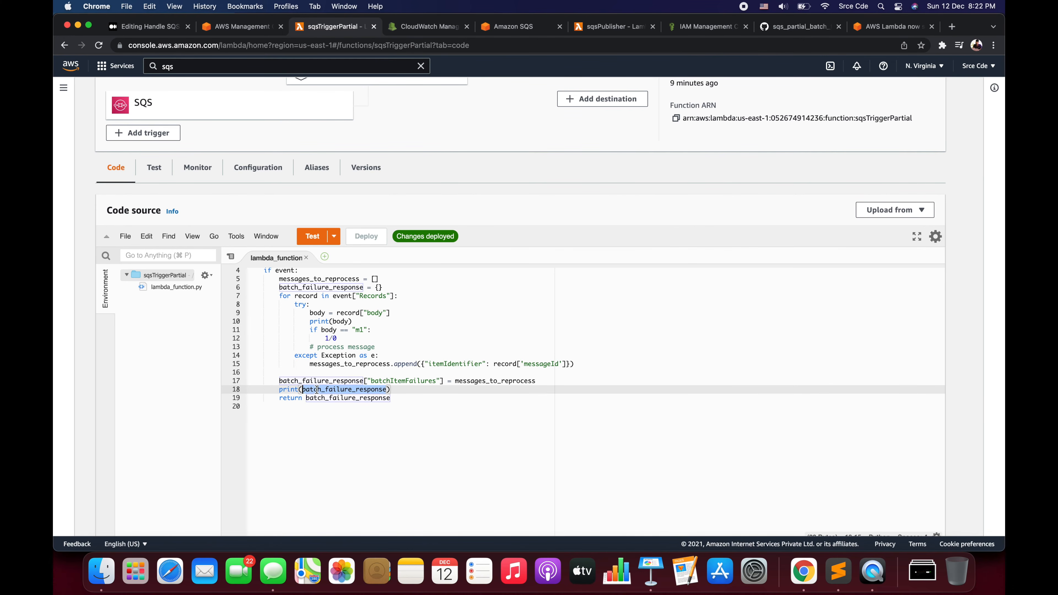
pyautogui.scroll(5, 462, 318)
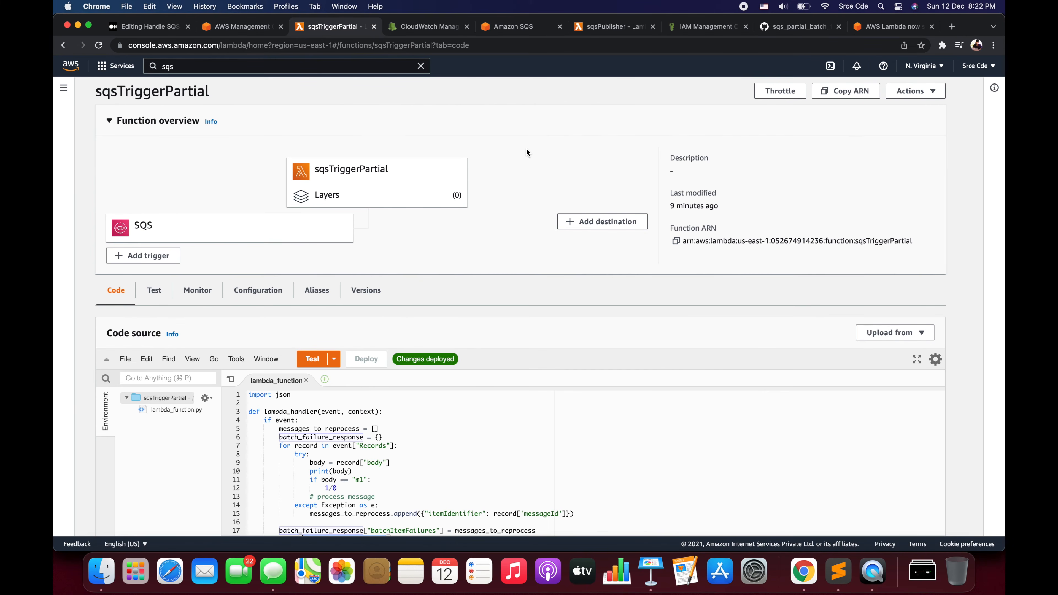
pyautogui.click(613, 28)
pyautogui.click(907, 296)
# - Refresh the SQS queue list to check sqsPartial's available and in-flight messages, and return to the sqsTriggerPartial log group
pyautogui.click(430, 27)
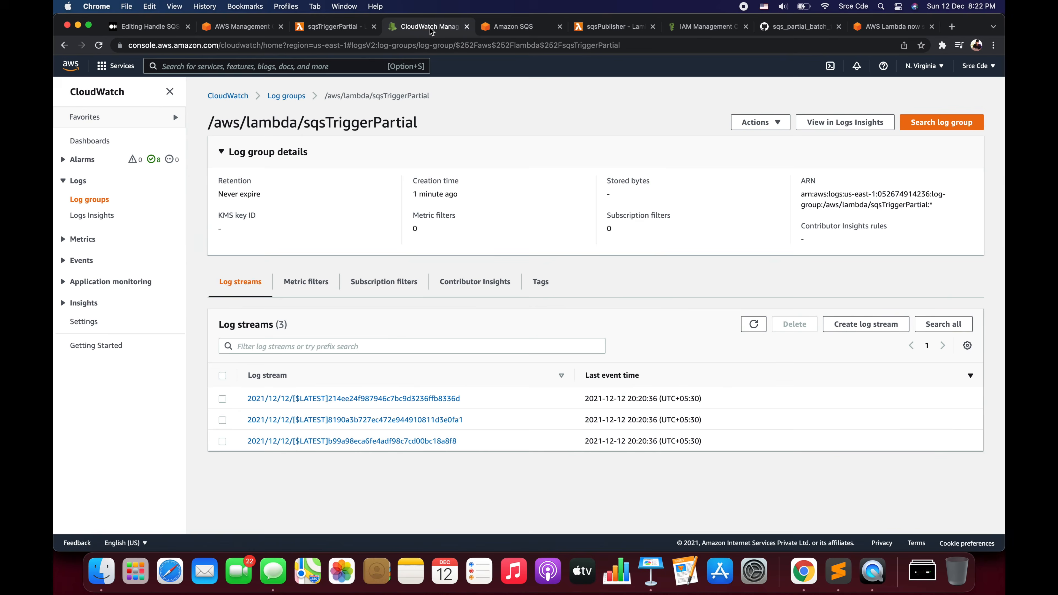
pyautogui.click(513, 26)
pyautogui.click(578, 131)
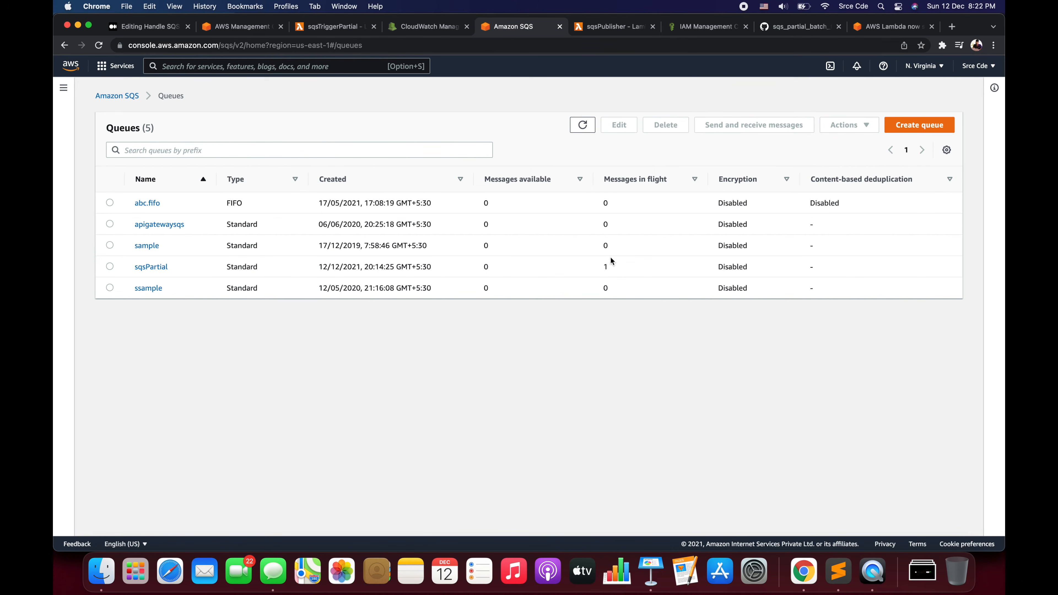
pyautogui.click(589, 125)
pyautogui.click(414, 29)
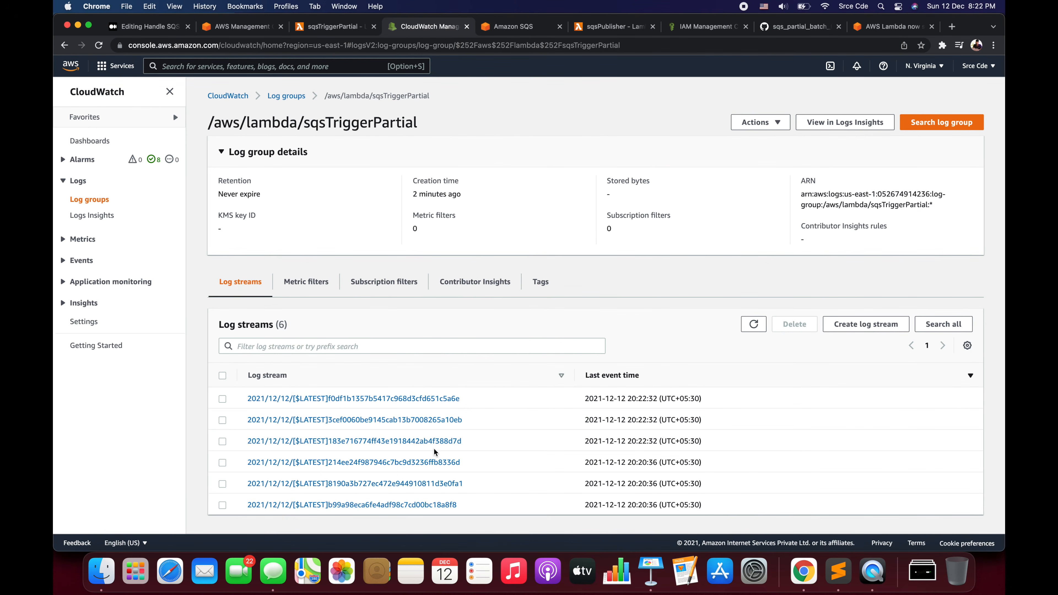
# - Examine the message bodies and batchItemFailures item identifiers in the log streams beginning 183e716774ff and 3cef0060be91
pyautogui.click(431, 442)
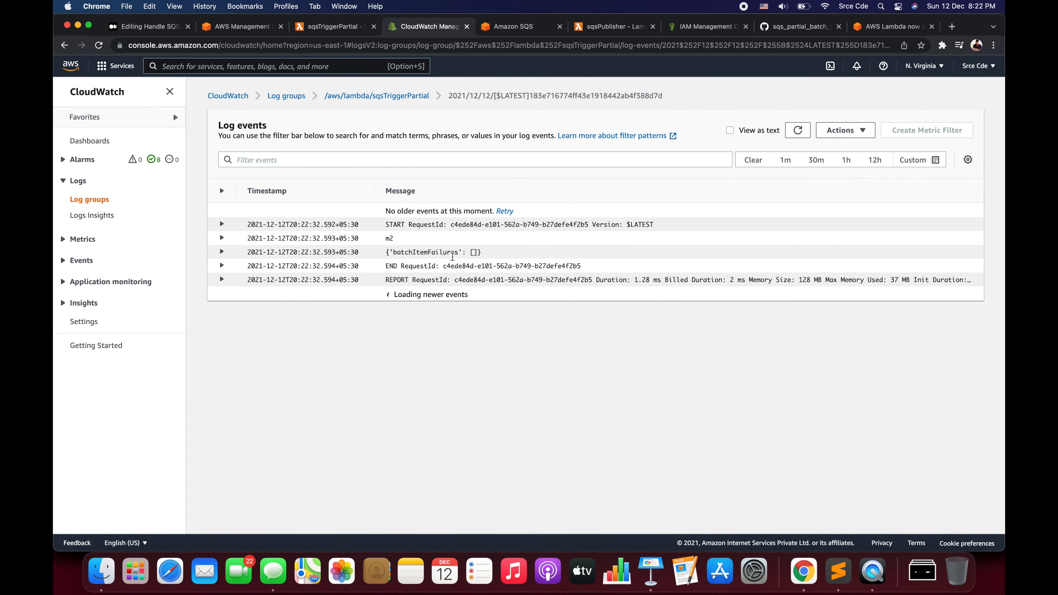
pyautogui.click(390, 97)
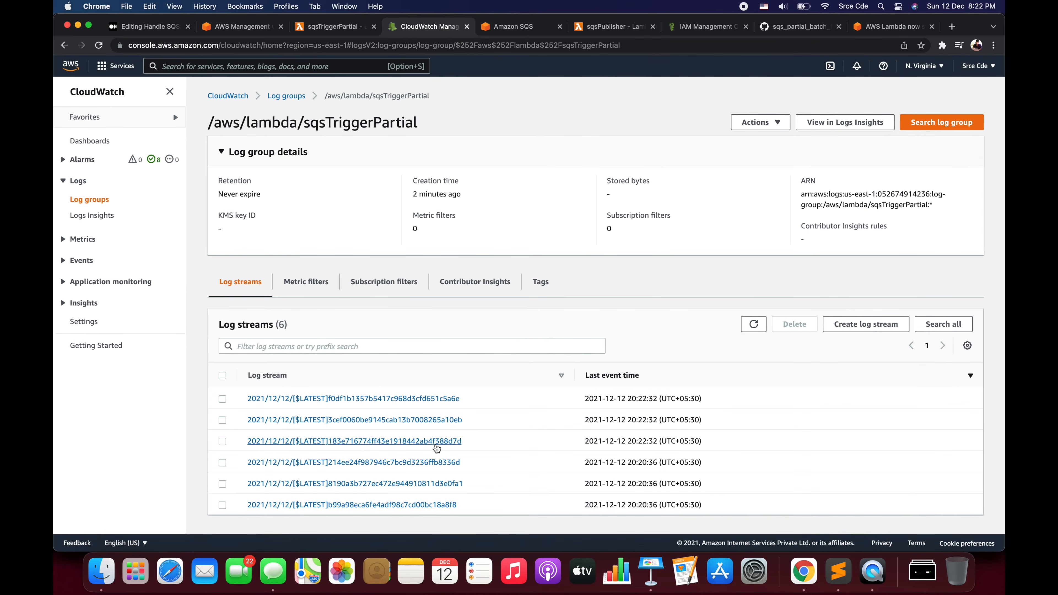
pyautogui.click(426, 421)
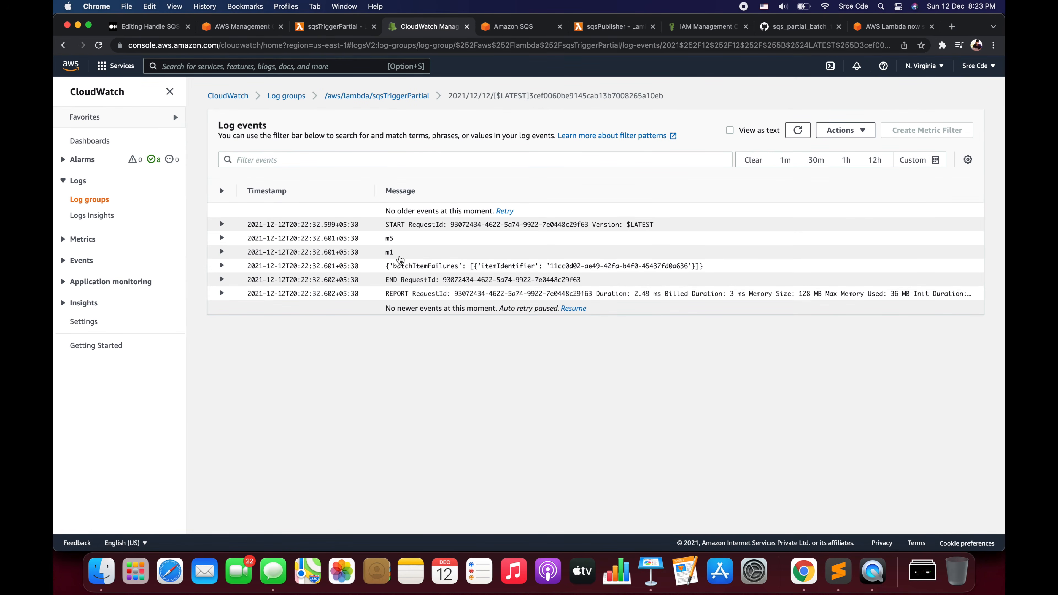
pyautogui.moveTo(386, 269); pyautogui.dragTo(715, 272)
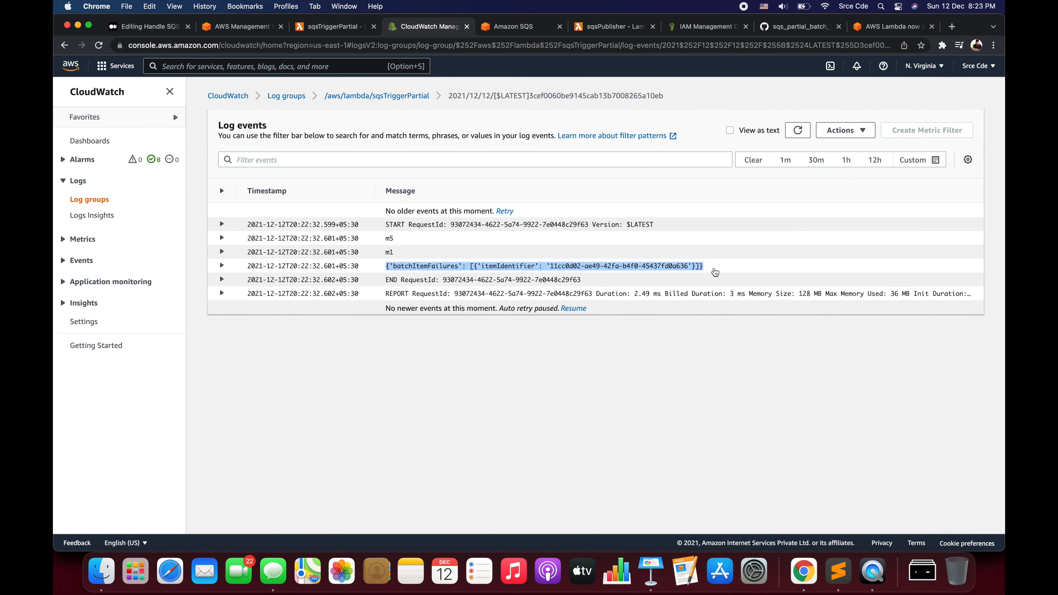
pyautogui.click(595, 272)
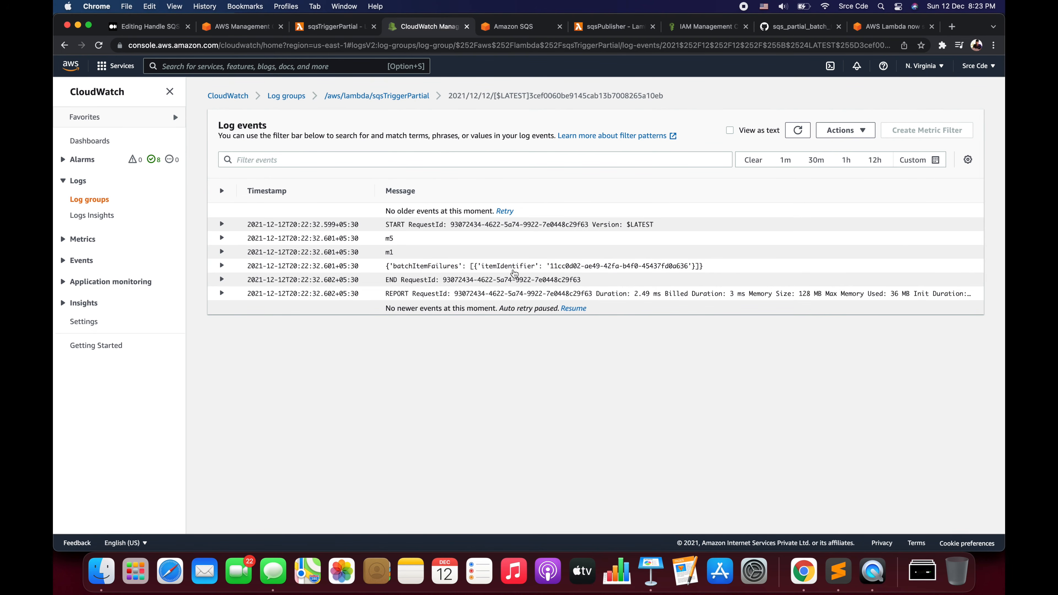
pyautogui.doubleClick(440, 268)
pyautogui.doubleClick(417, 255)
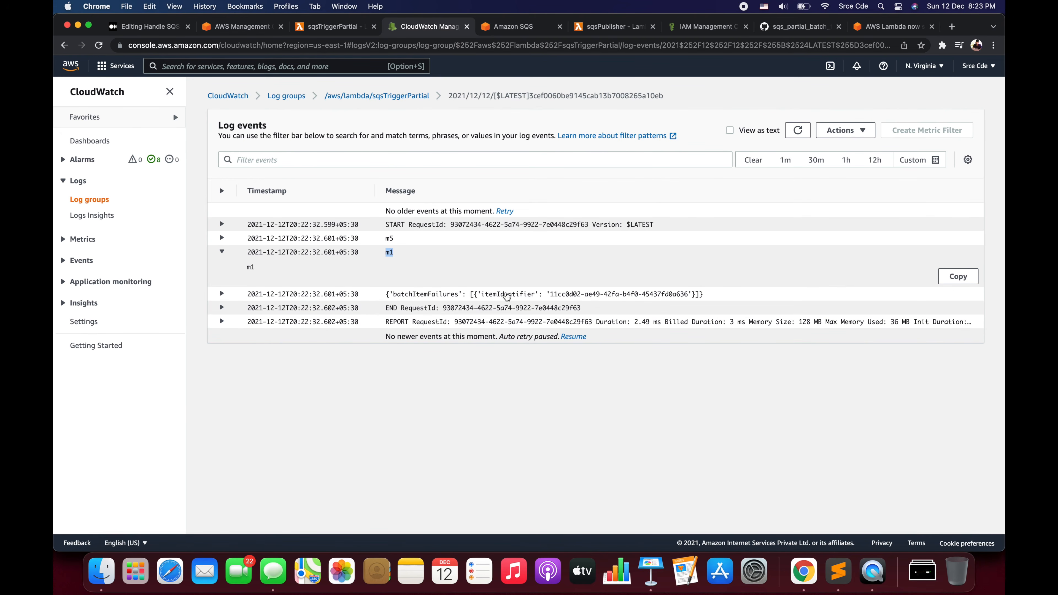
pyautogui.doubleClick(592, 294)
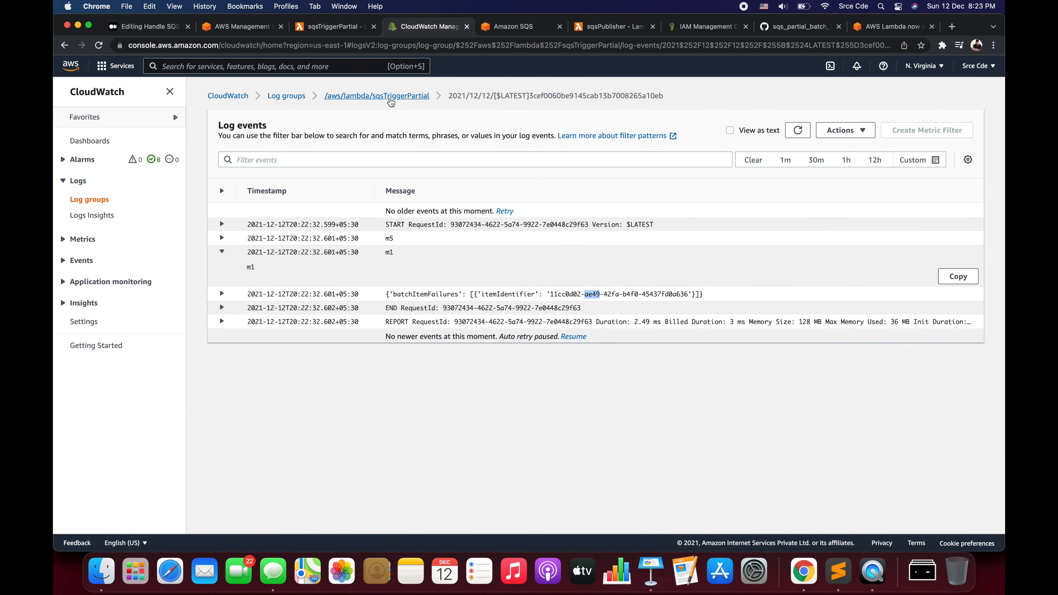
pyautogui.click(384, 99)
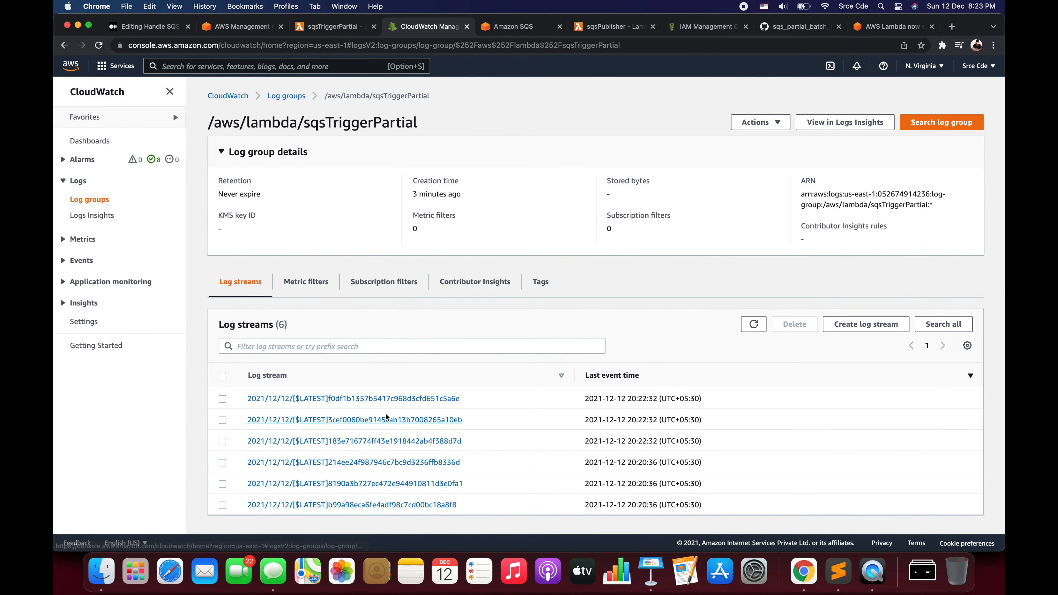
# - Open the log stream beginning f0df1b1357b5, load newer events and compare the item identifiers logged for the m1 retries
pyautogui.click(380, 401)
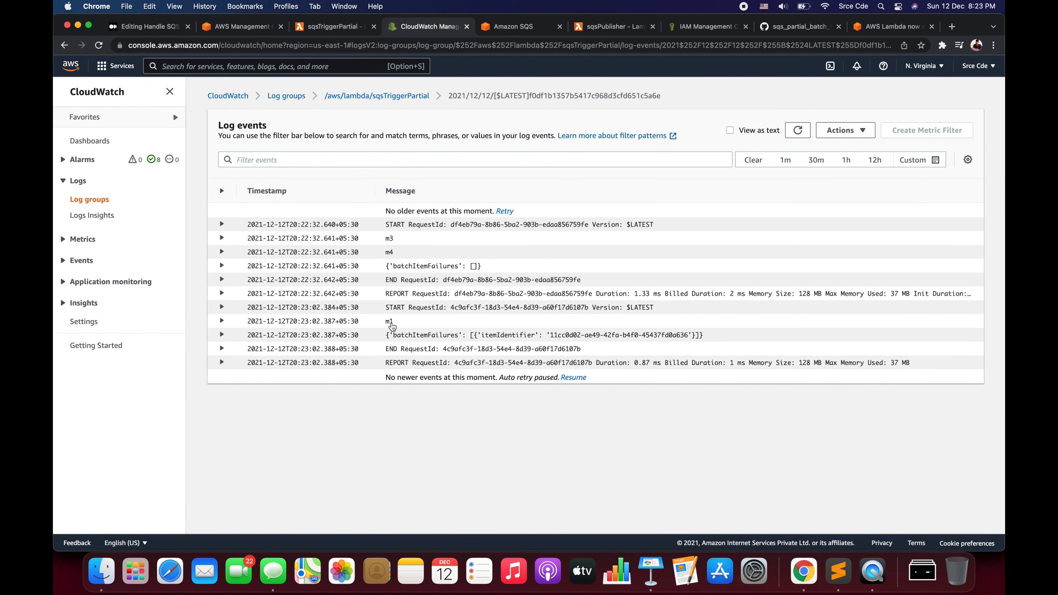
pyautogui.click(392, 325)
pyautogui.click(391, 326)
pyautogui.doubleClick(586, 336)
pyautogui.moveTo(551, 340); pyautogui.dragTo(688, 337)
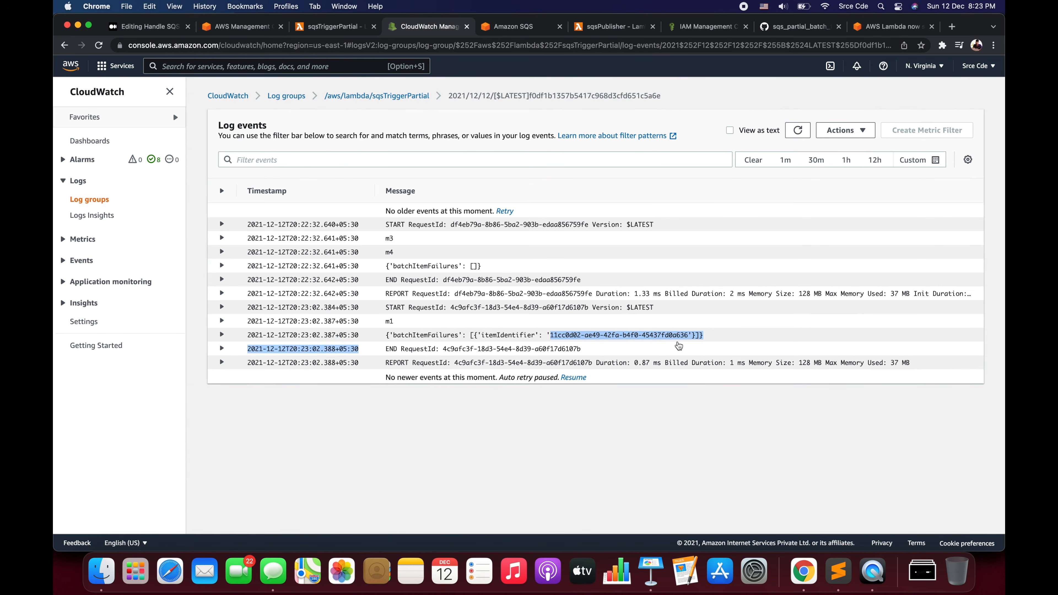
pyautogui.click(573, 378)
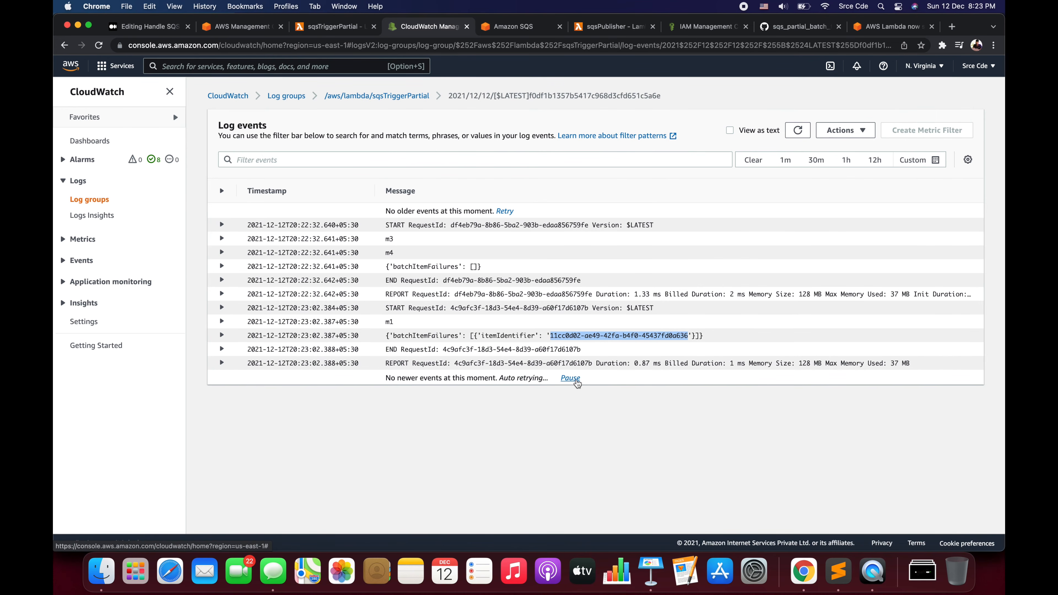
pyautogui.click(575, 379)
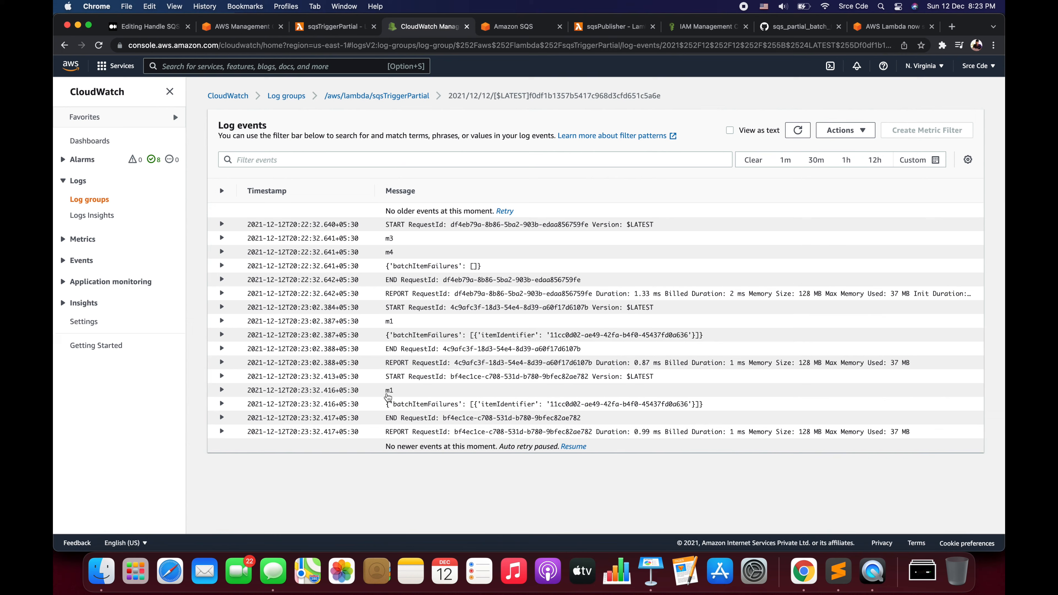
pyautogui.moveTo(469, 404); pyautogui.dragTo(713, 410)
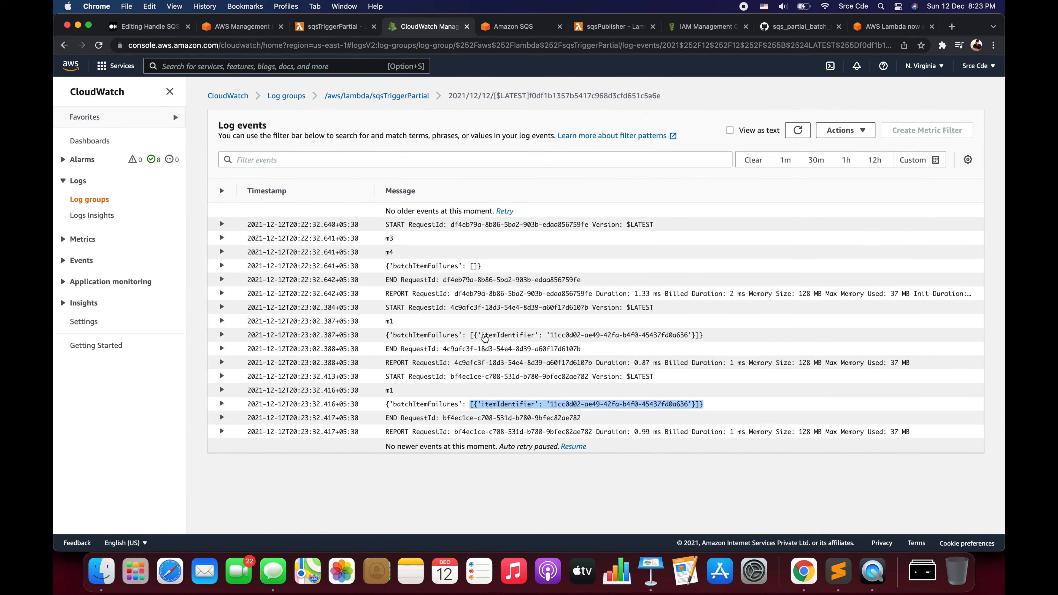
# - Refresh the SQS queue list to check sqsPartial's message counts and return to the sqsTriggerPartial handler code
pyautogui.click(512, 27)
pyautogui.click(584, 127)
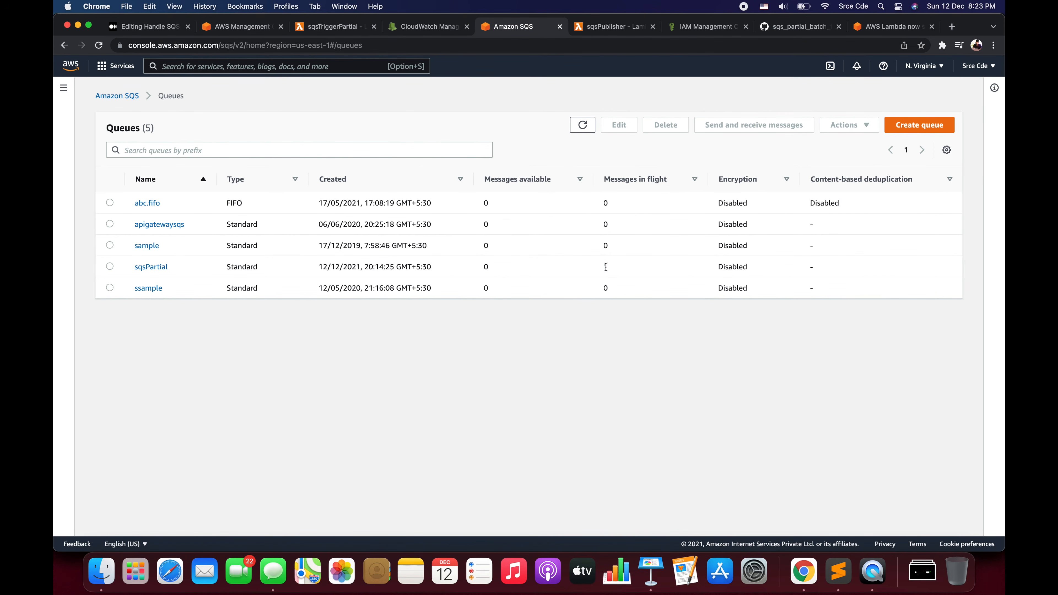
pyautogui.click(339, 27)
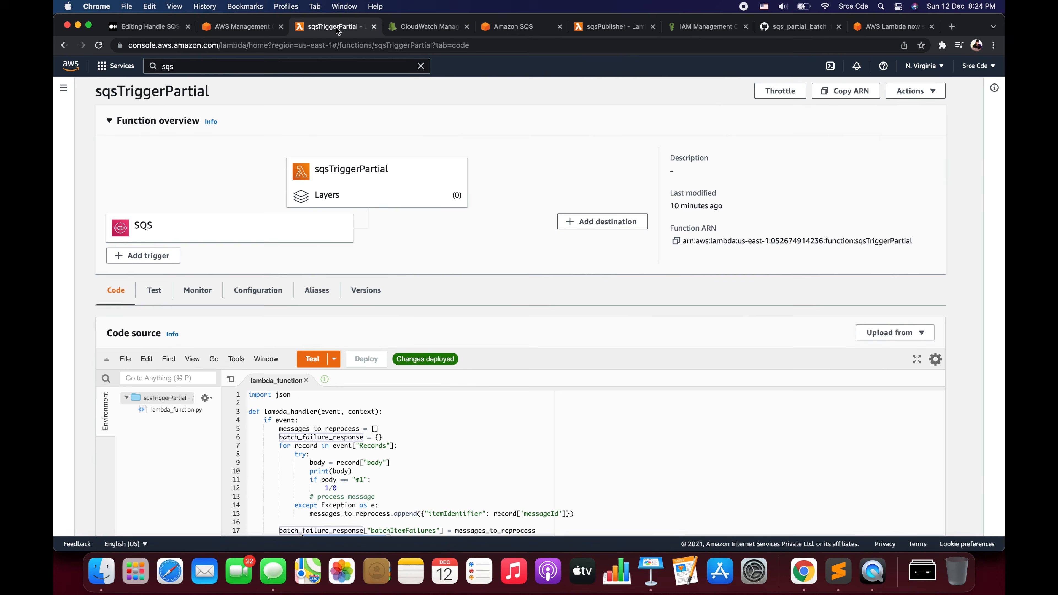
pyautogui.scroll(-5, 307, 325)
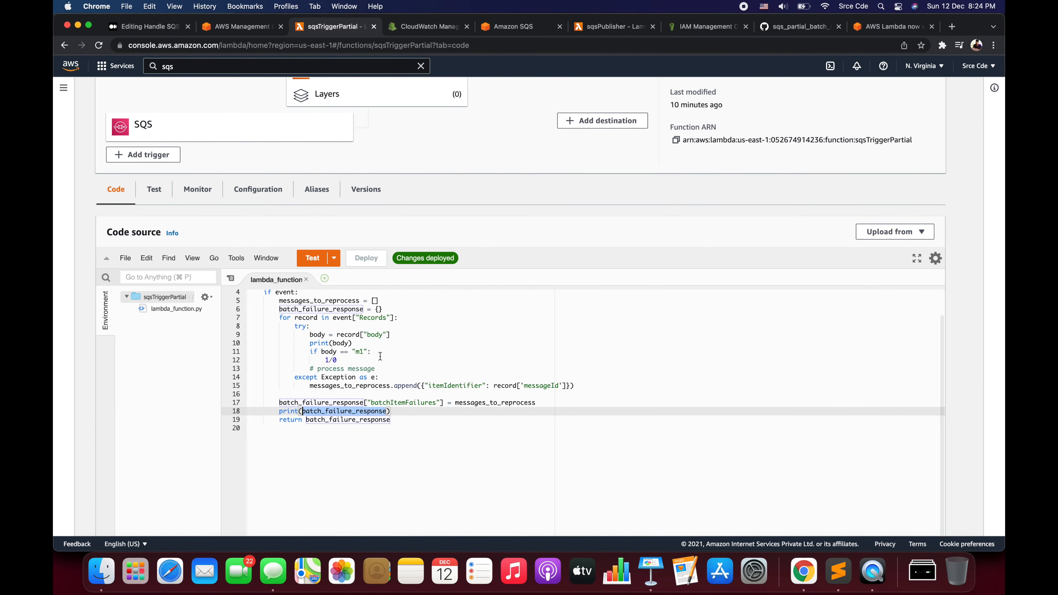
# - Comment out the body == "m1" check and its 1/0 line in the sqsTriggerPartial handler and deploy the change
pyautogui.click(382, 354)
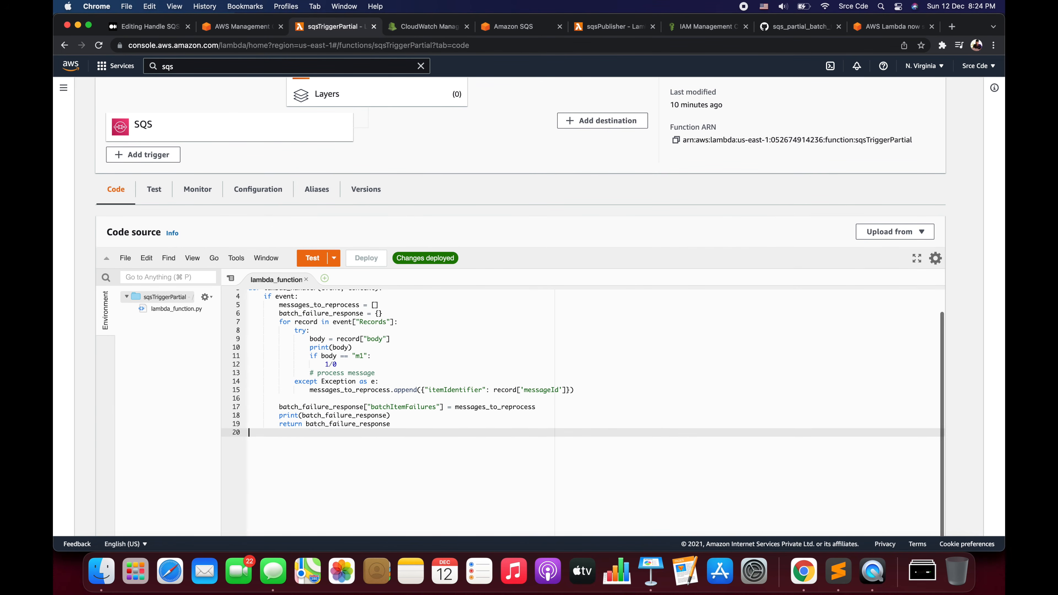
pyautogui.moveTo(333, 355); pyautogui.dragTo(333, 364)
pyautogui.press('super+slash')
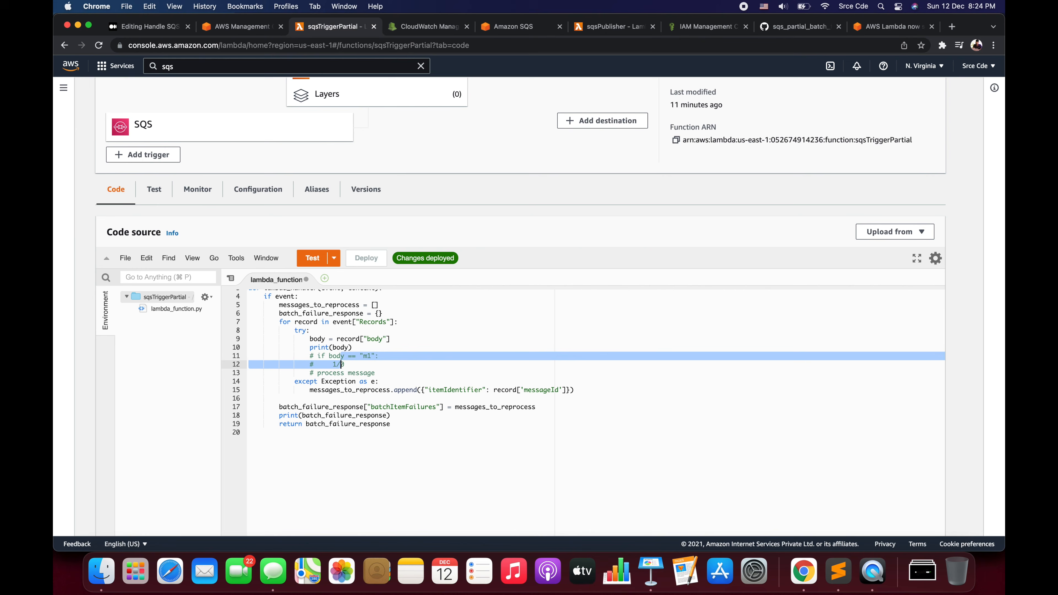
pyautogui.click(360, 261)
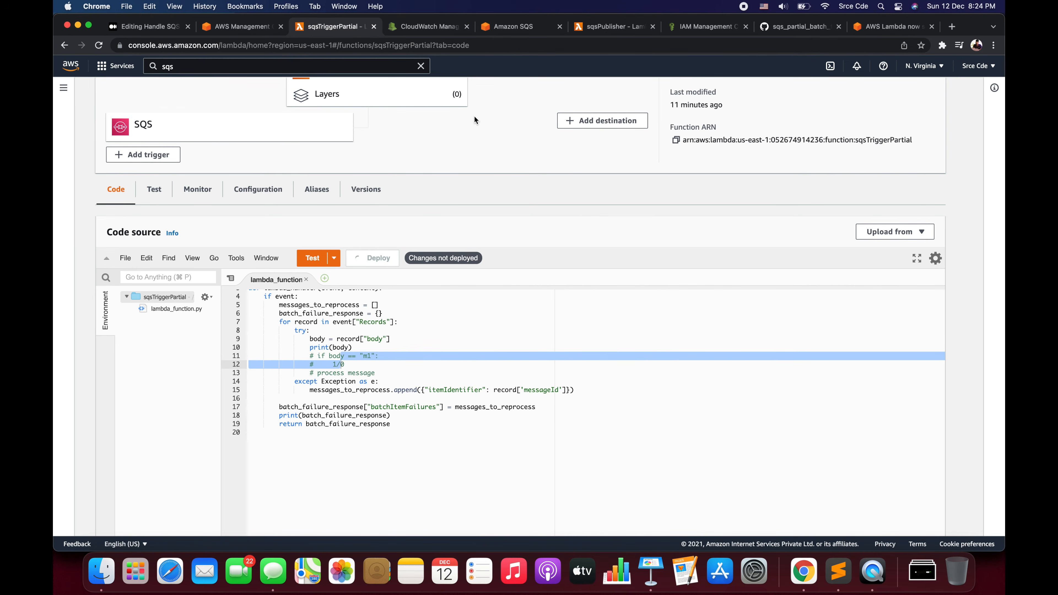
# - Reopen the log stream beginning f0df1b1357b5 in the sqsTriggerPartial log group to check for newer m1 retries
pyautogui.click(438, 29)
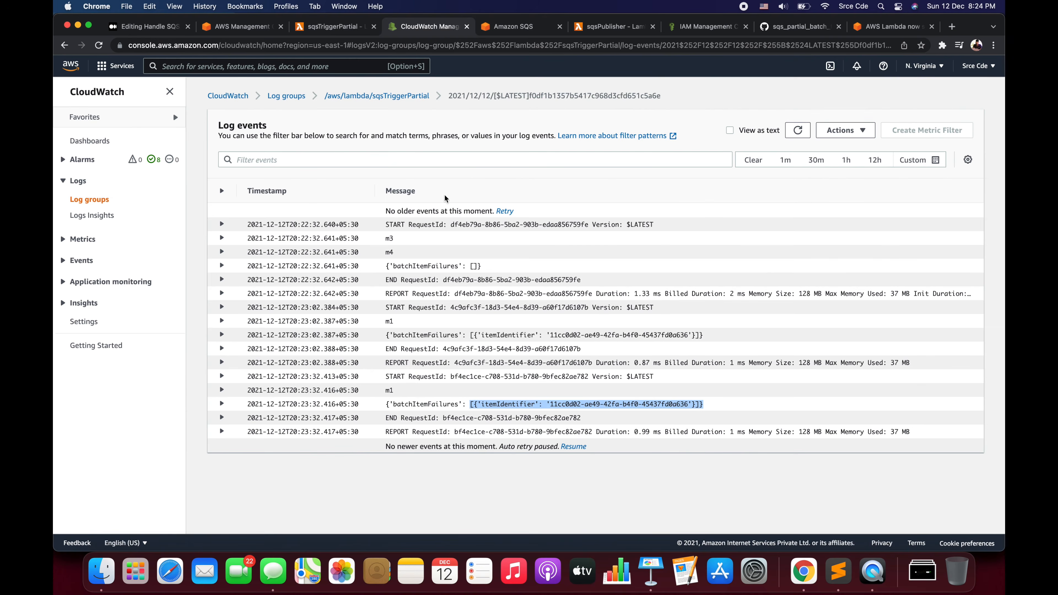
pyautogui.click(415, 98)
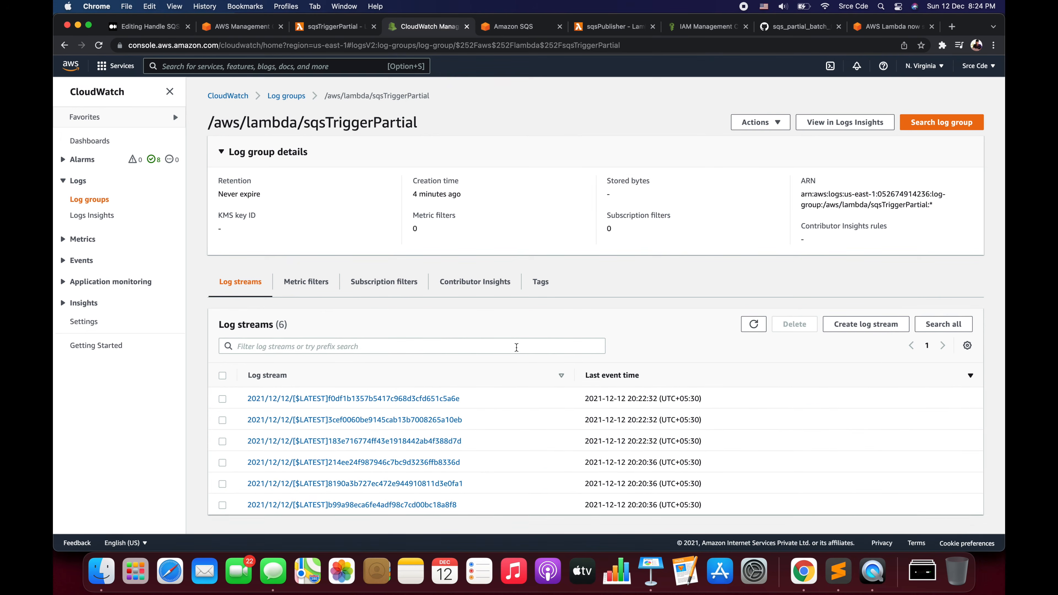
pyautogui.click(444, 401)
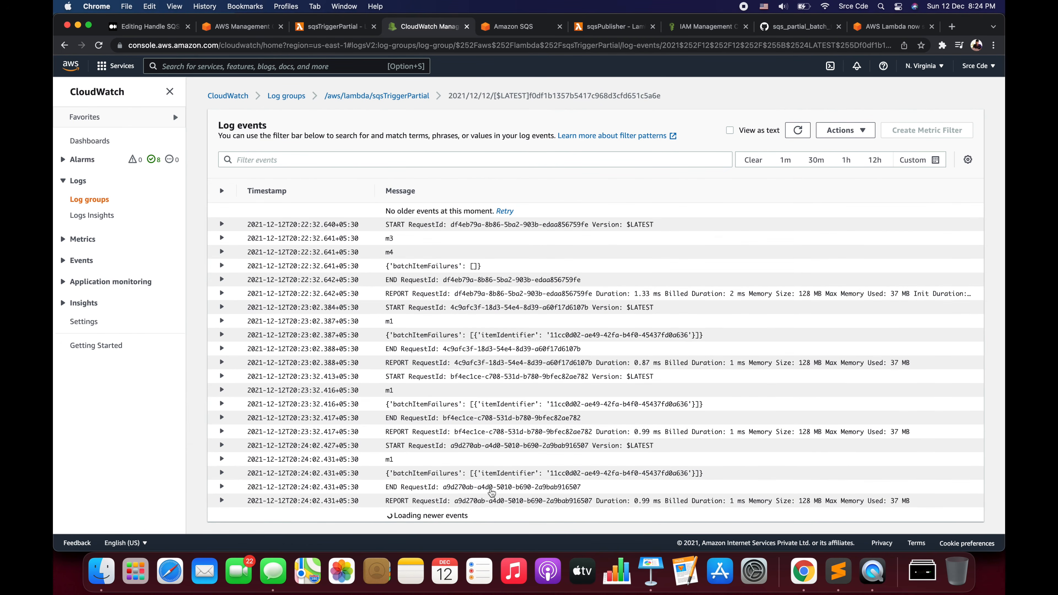
# - Return to the log group, open the newest log stream beginning 336edbdf3d43 and examine its message body and batchItemFailures output
pyautogui.click(420, 97)
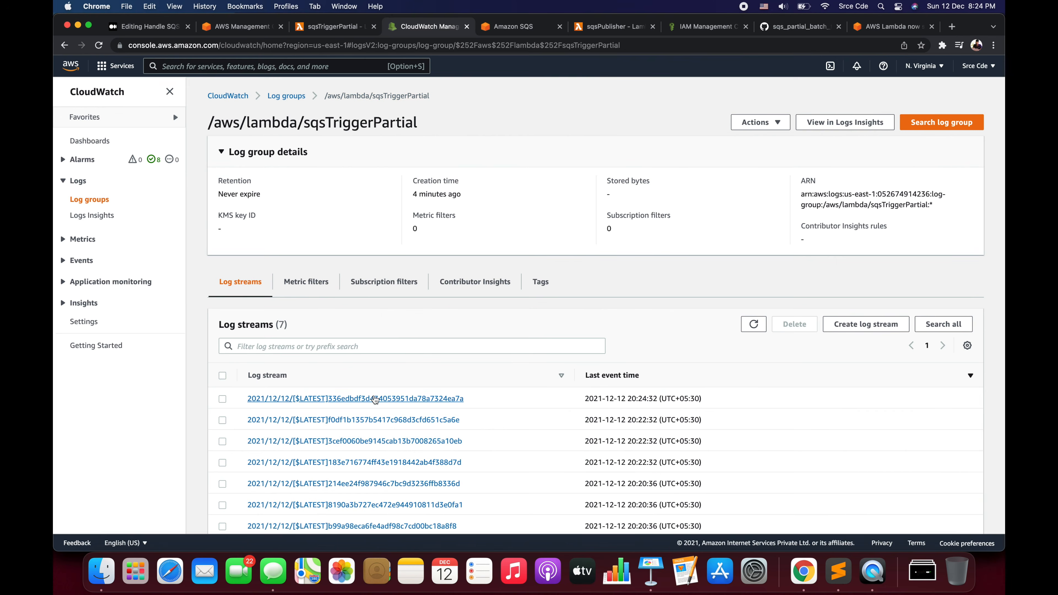
pyautogui.click(375, 399)
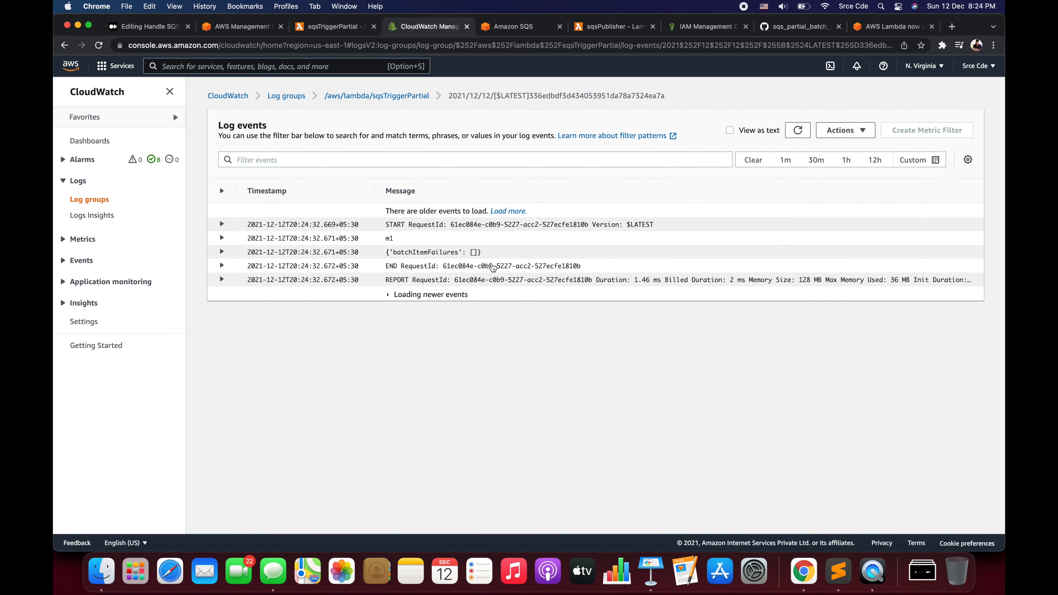
pyautogui.doubleClick(420, 253)
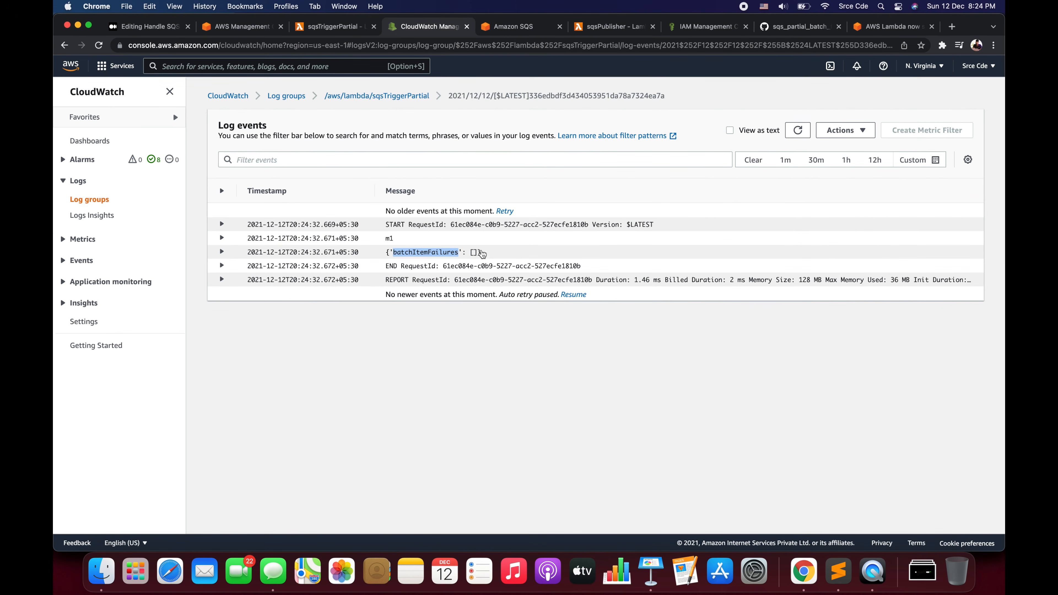
pyautogui.doubleClick(389, 239)
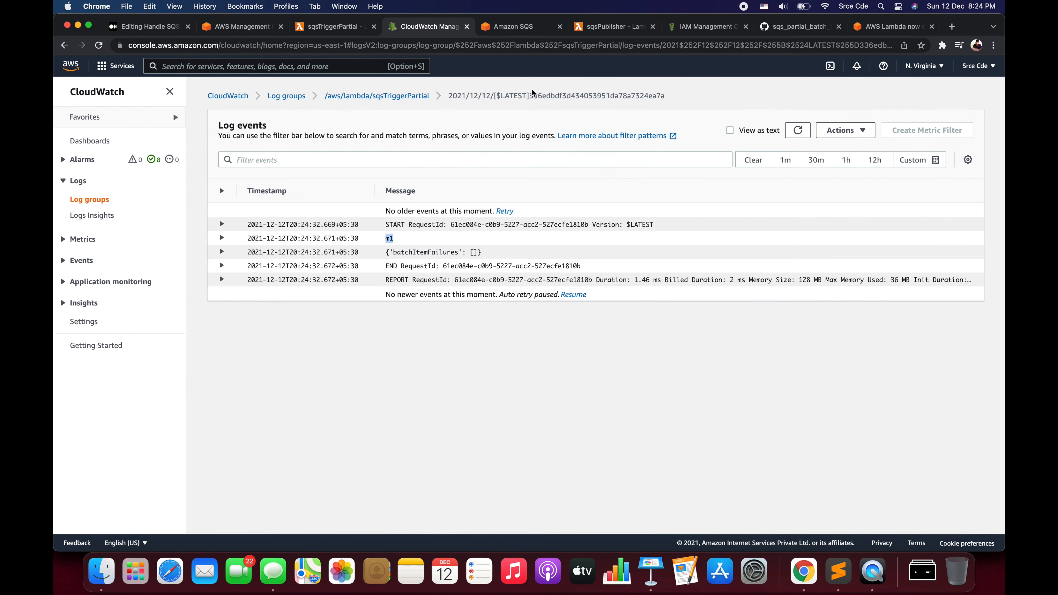
# - Refresh the SQS queue list to check sqsPartial's in-flight messages after the deployment, and return to the sqsTriggerPartial code
pyautogui.click(510, 30)
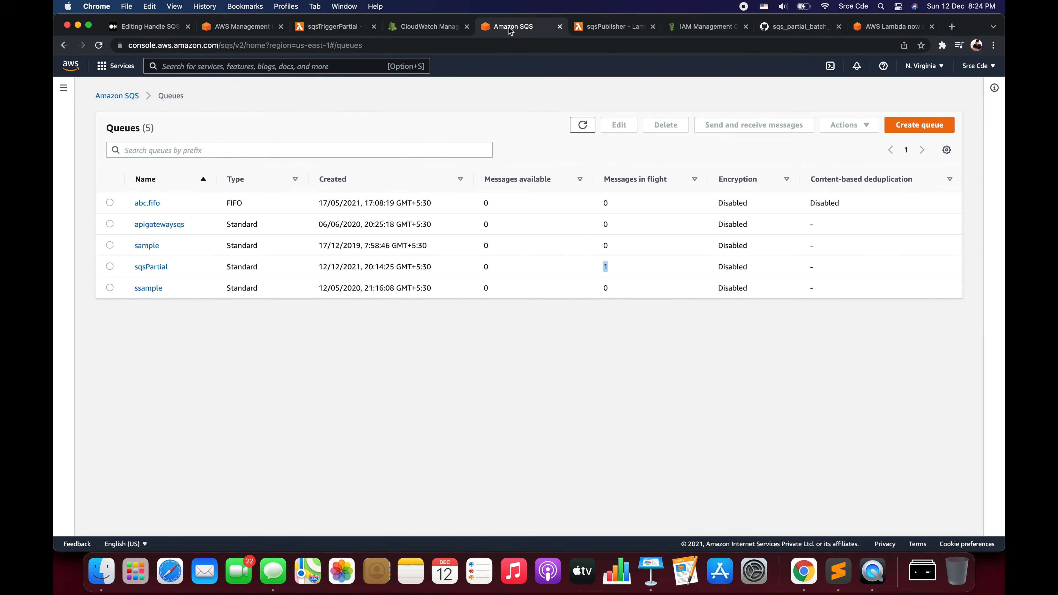
pyautogui.click(583, 125)
pyautogui.click(583, 125)
pyautogui.click(334, 26)
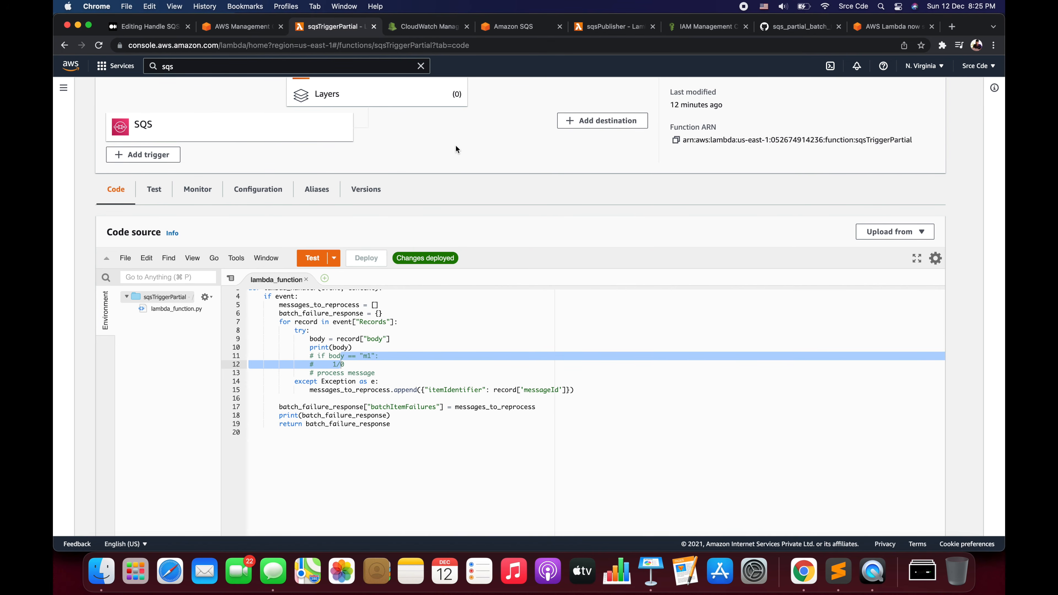
# - Review the Medium draft on handling SQS message failure with partial batch response, from its introduction through the scenario sections
pyautogui.click(135, 32)
pyautogui.scroll(10, 437, 267)
pyautogui.scroll(10, 437, 267)
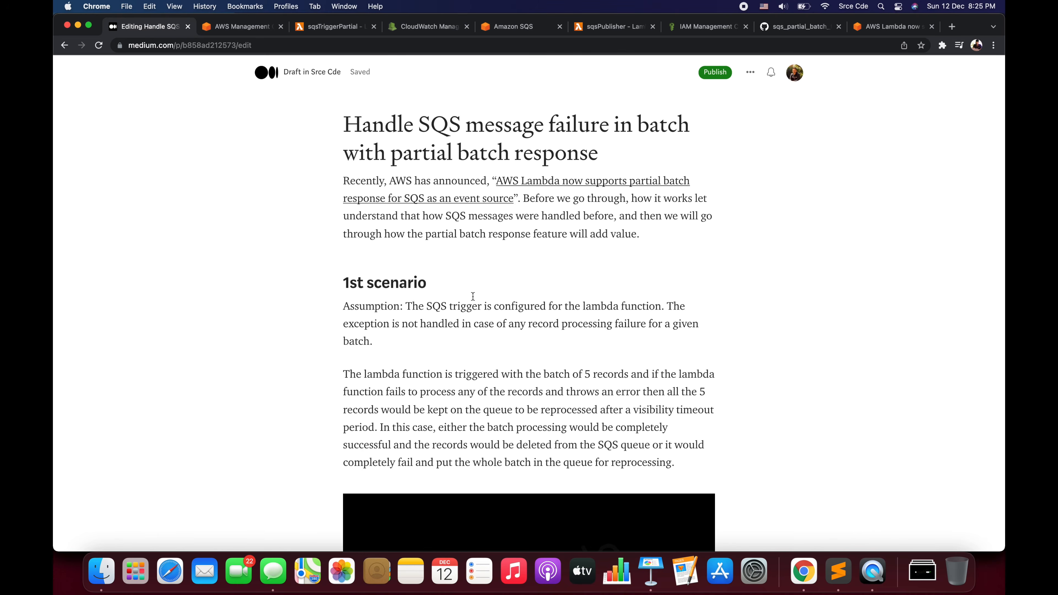
pyautogui.scroll(-20, 442, 406)
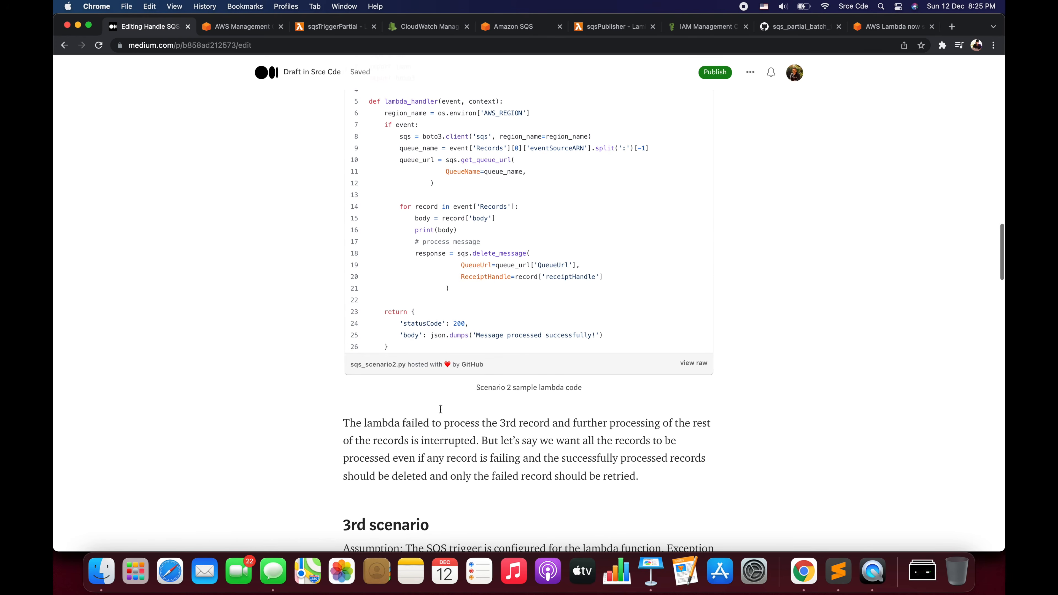
pyautogui.scroll(-20, 461, 345)
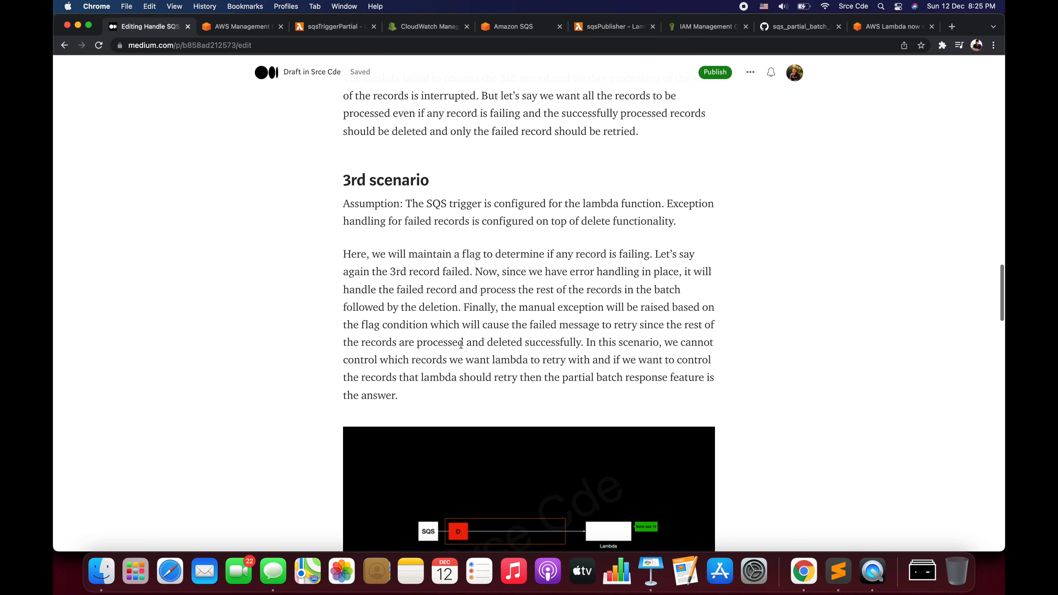
pyautogui.scroll(-10, 461, 347)
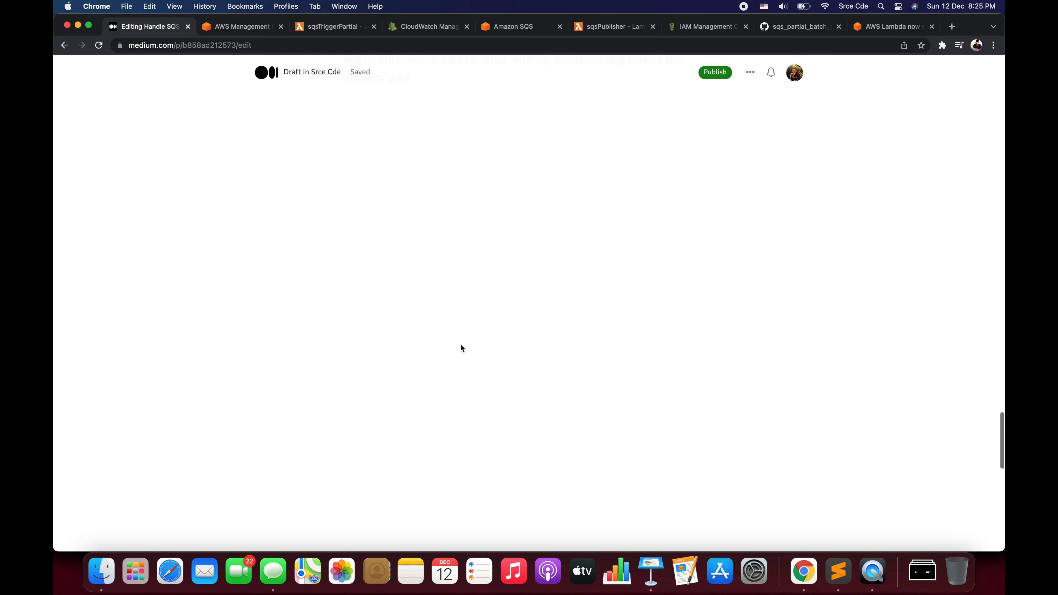